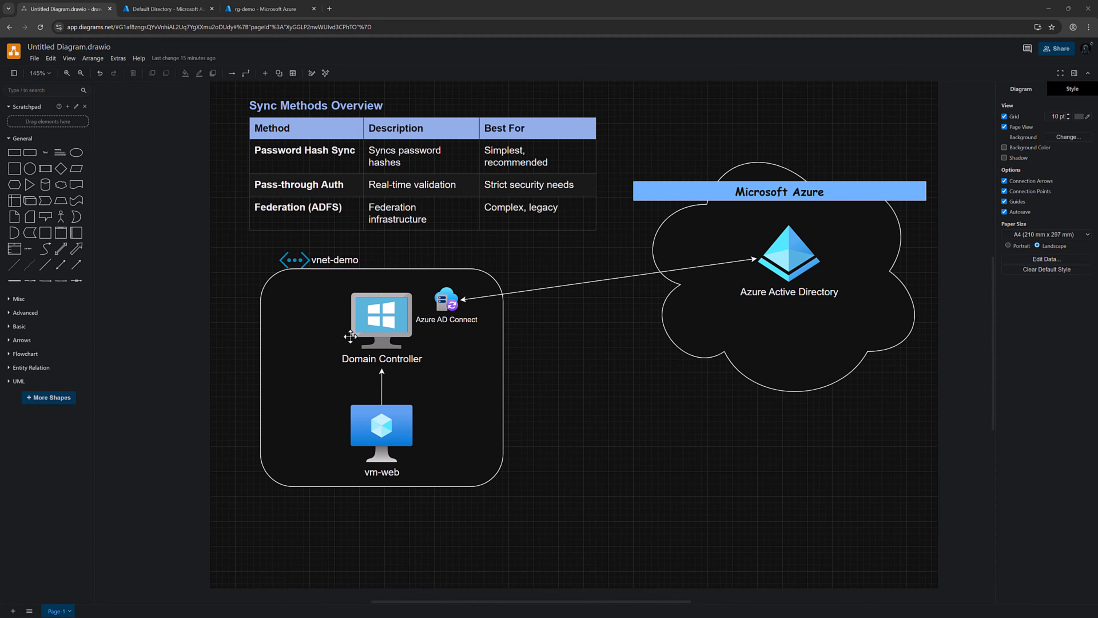
Step: Select the Domain Controller and vm-web machines in the sync diagram, then clear the selection
click(405, 329)
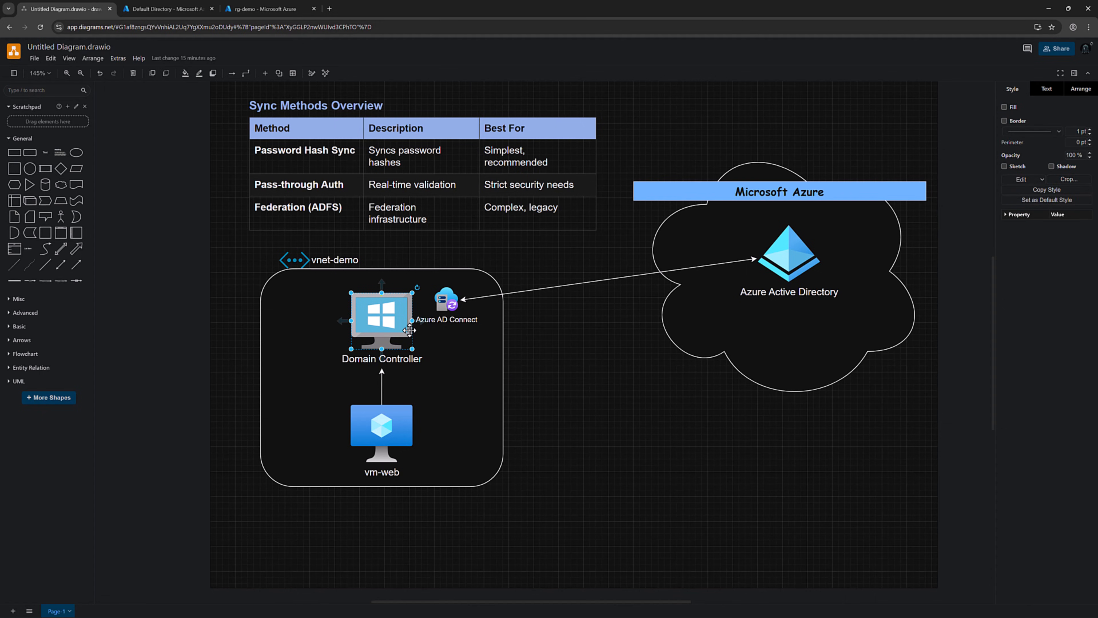
click(394, 443)
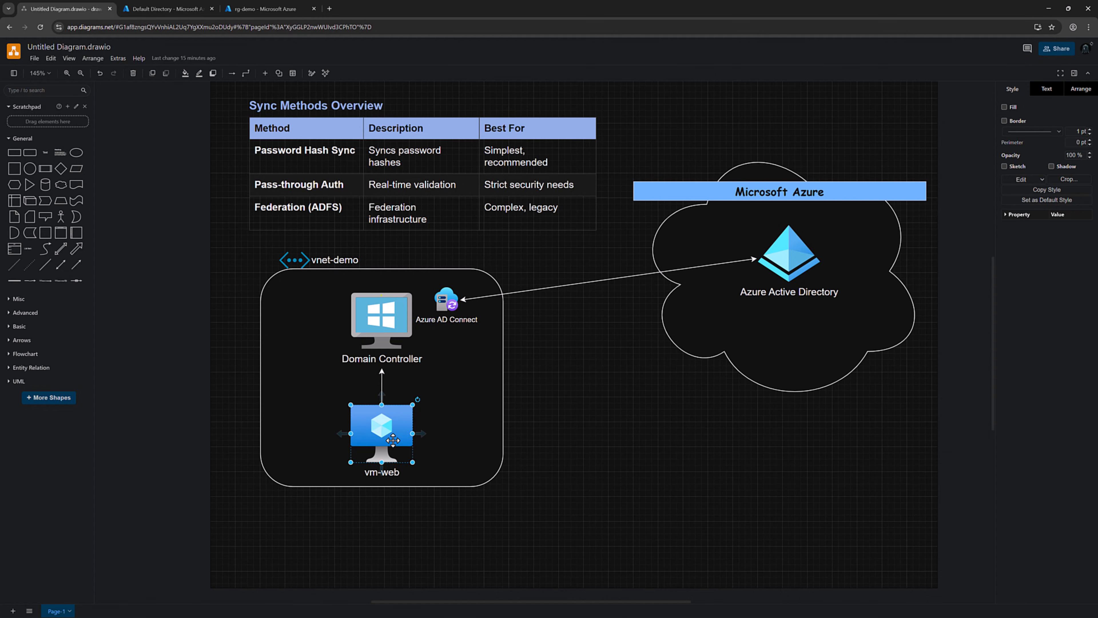
click(569, 416)
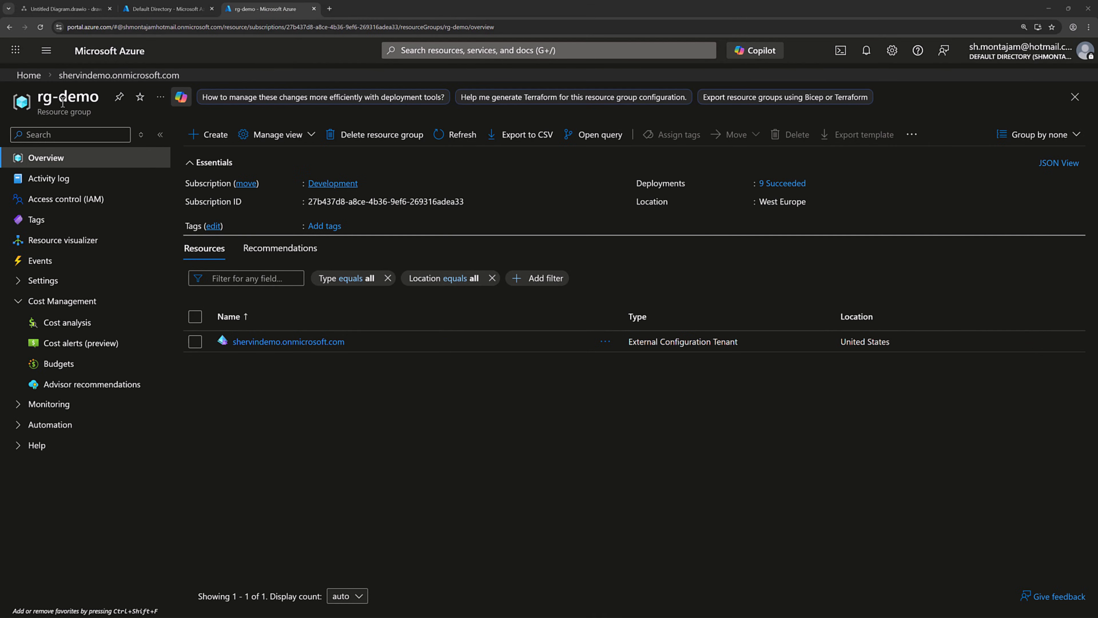
Step: Highlight the rg-demo name, then open Microsoft Entra ID from recent services in Default Directory
drag(39, 99, 99, 101)
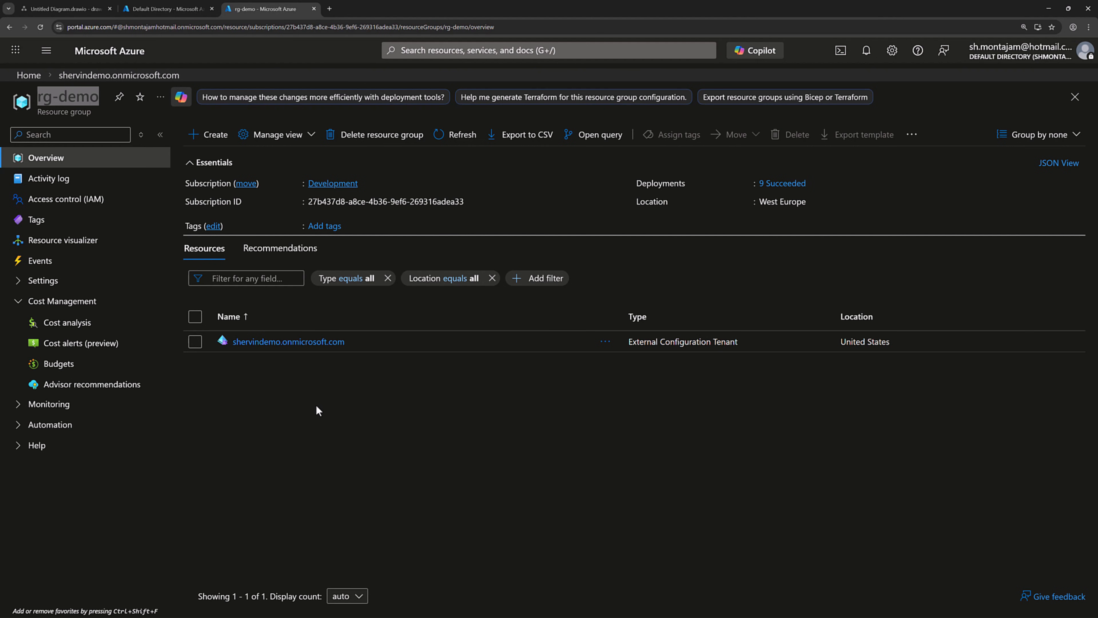
click(166, 8)
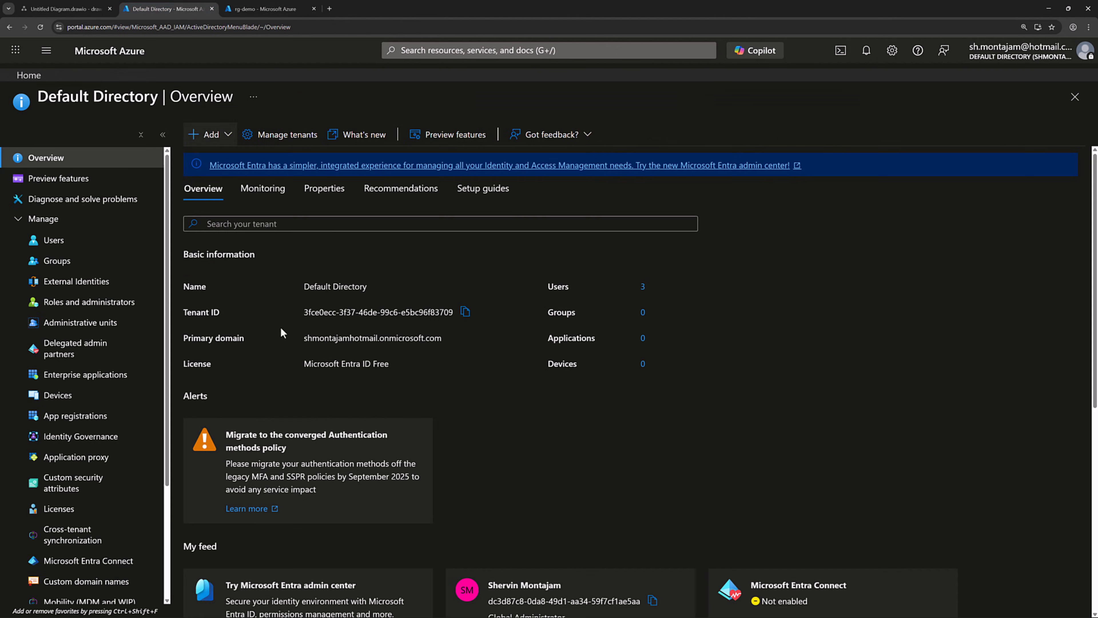
click(511, 54)
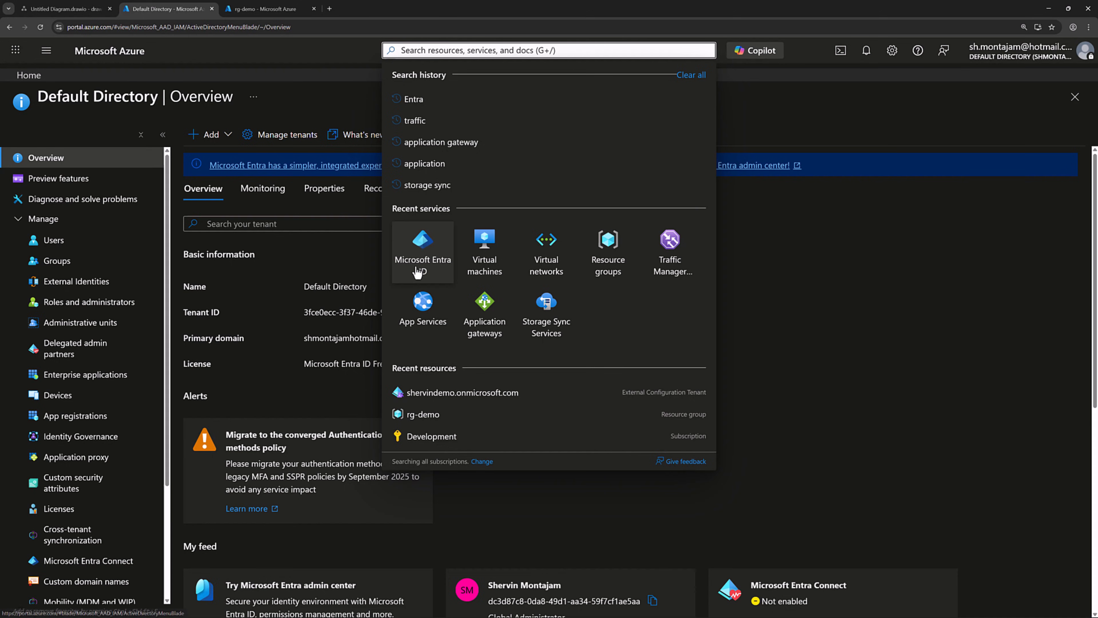
click(426, 258)
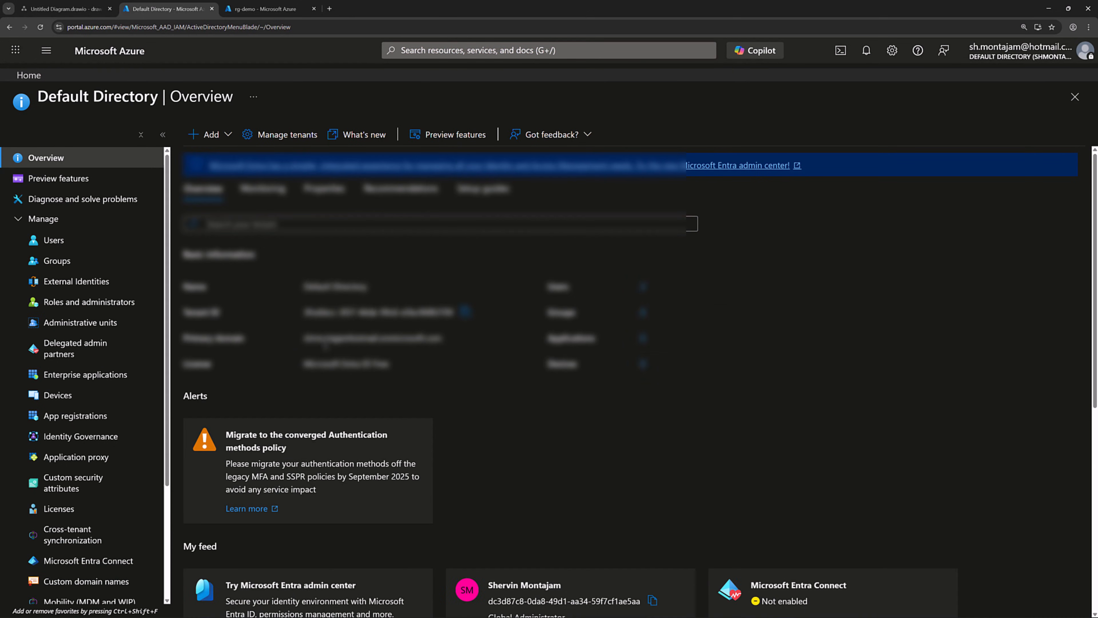
Step: From Manage tenants, preview creating a Microsoft Entra External ID tenant's configuration page
click(271, 143)
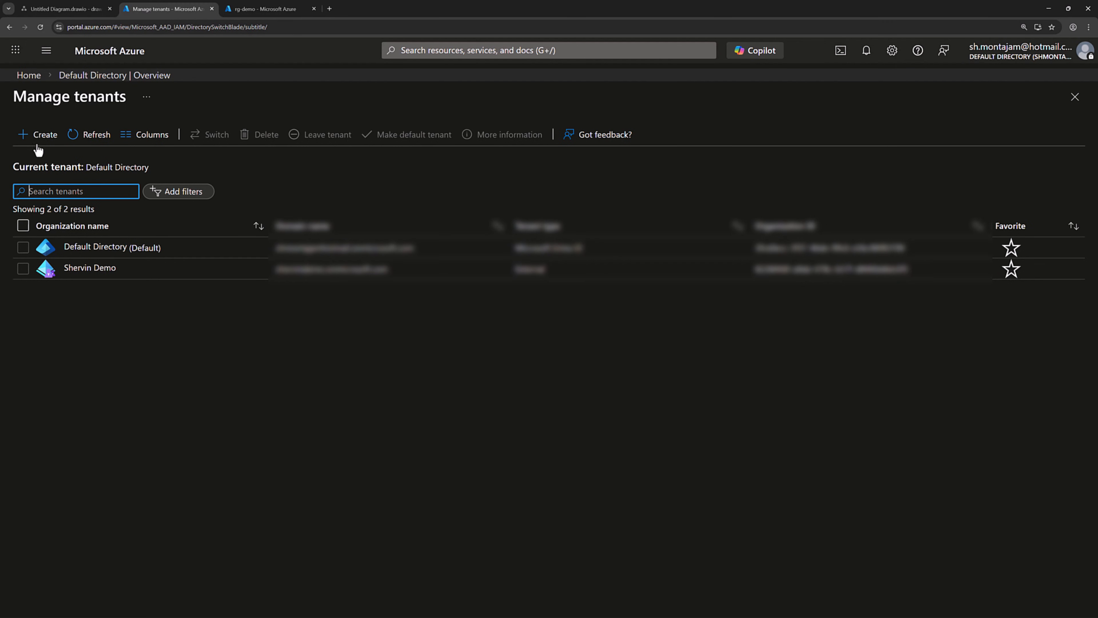
click(27, 137)
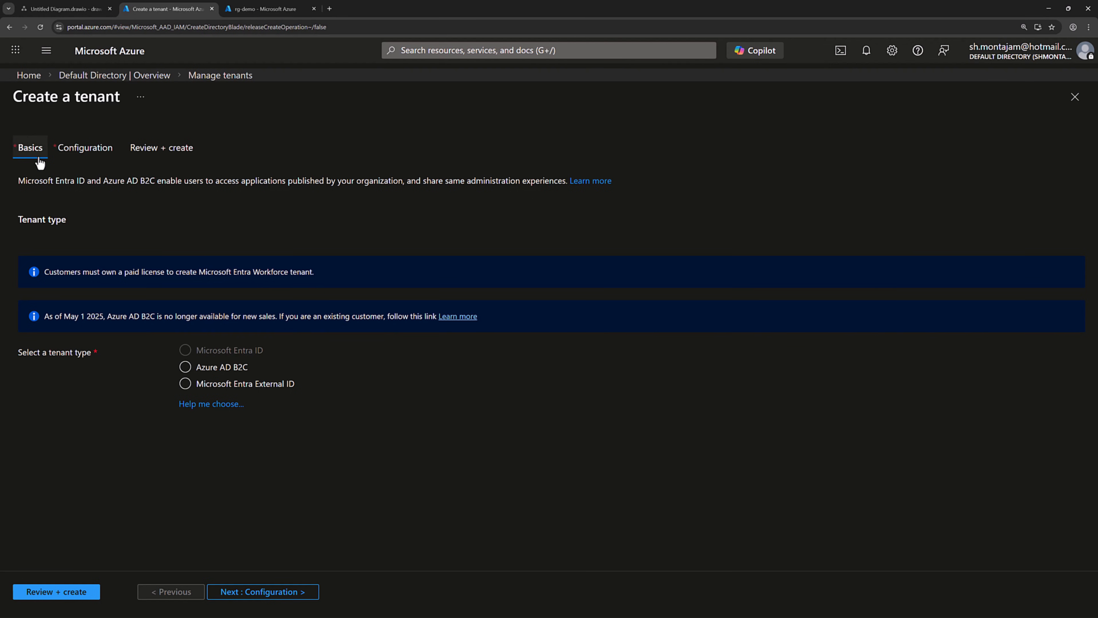
click(270, 385)
click(258, 591)
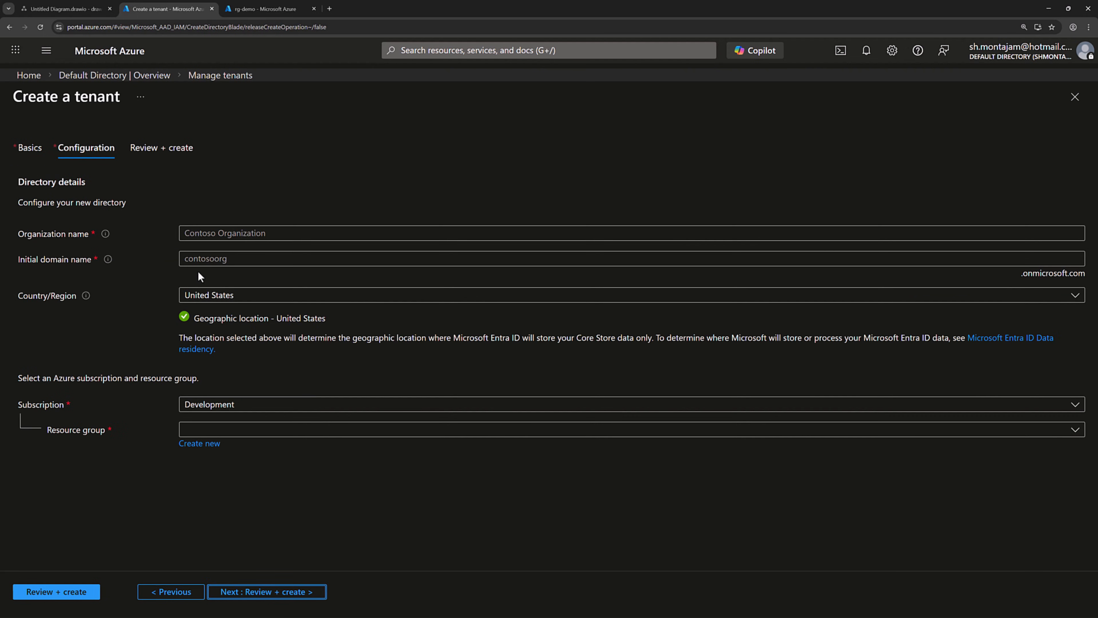
click(225, 233)
click(146, 255)
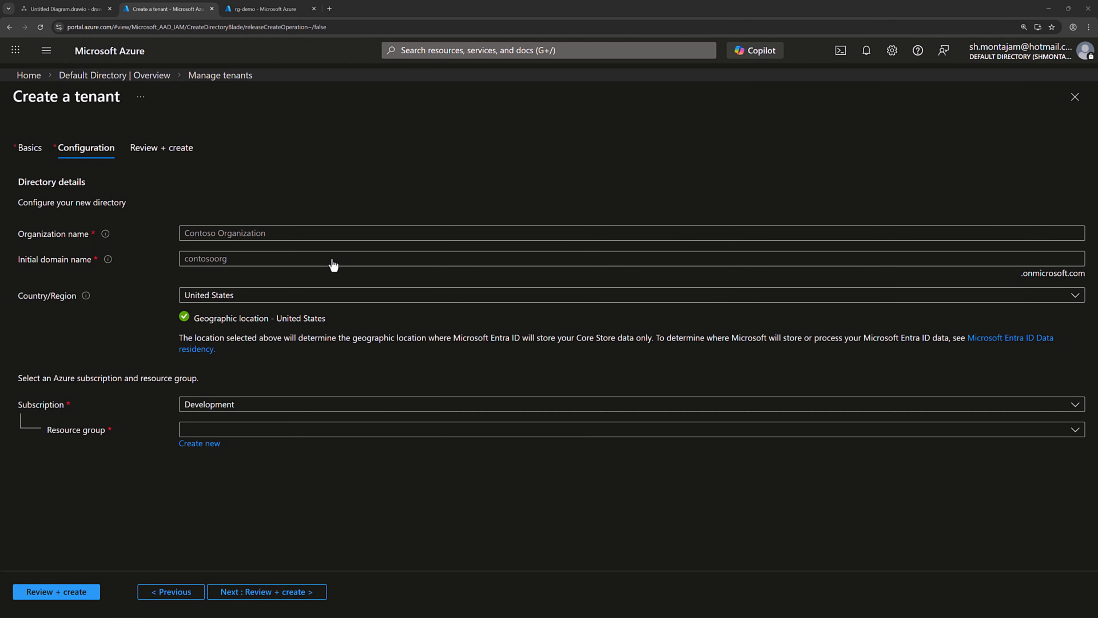
Step: Return to the tenant list and switch into the Shervin Demo tenant
click(232, 77)
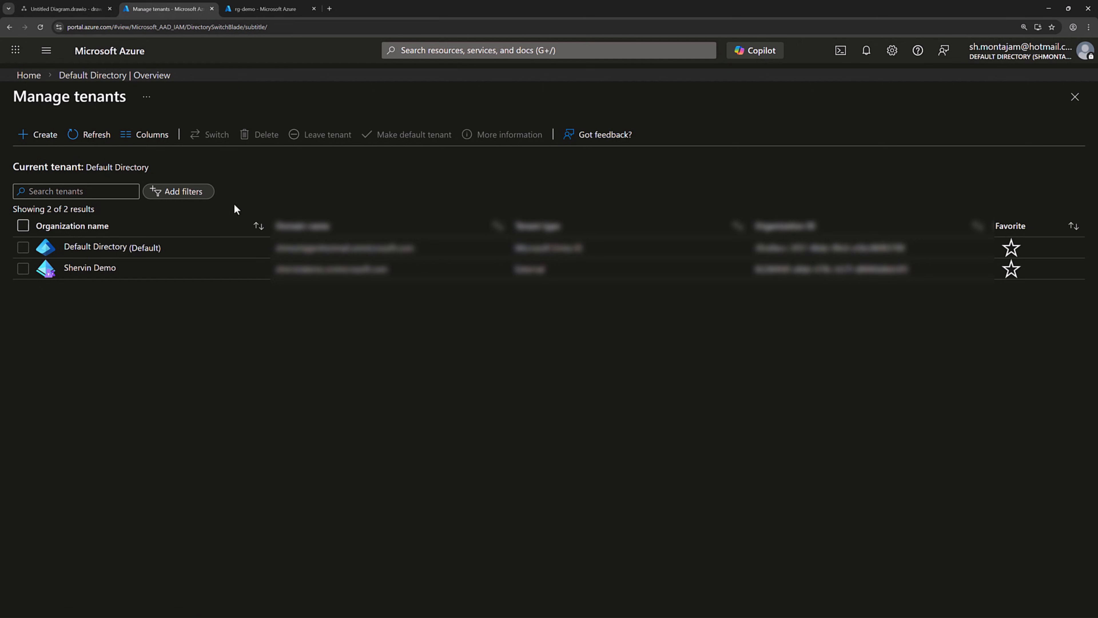
click(22, 269)
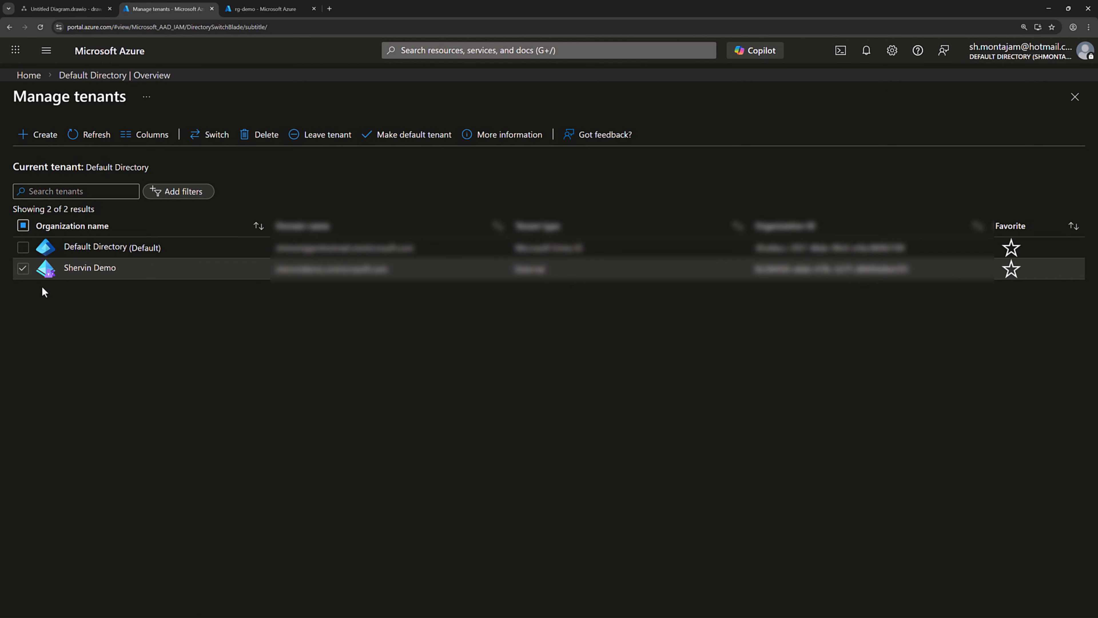
click(217, 135)
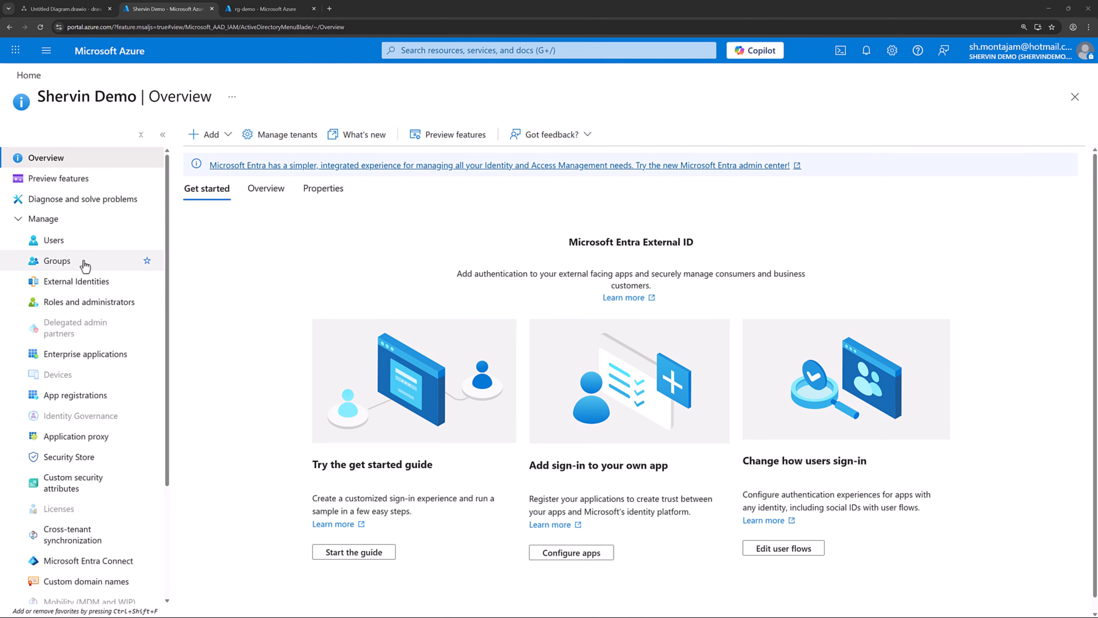
Step: Start a new internal user with principal name sync-admin and display name Sync Admin
click(58, 246)
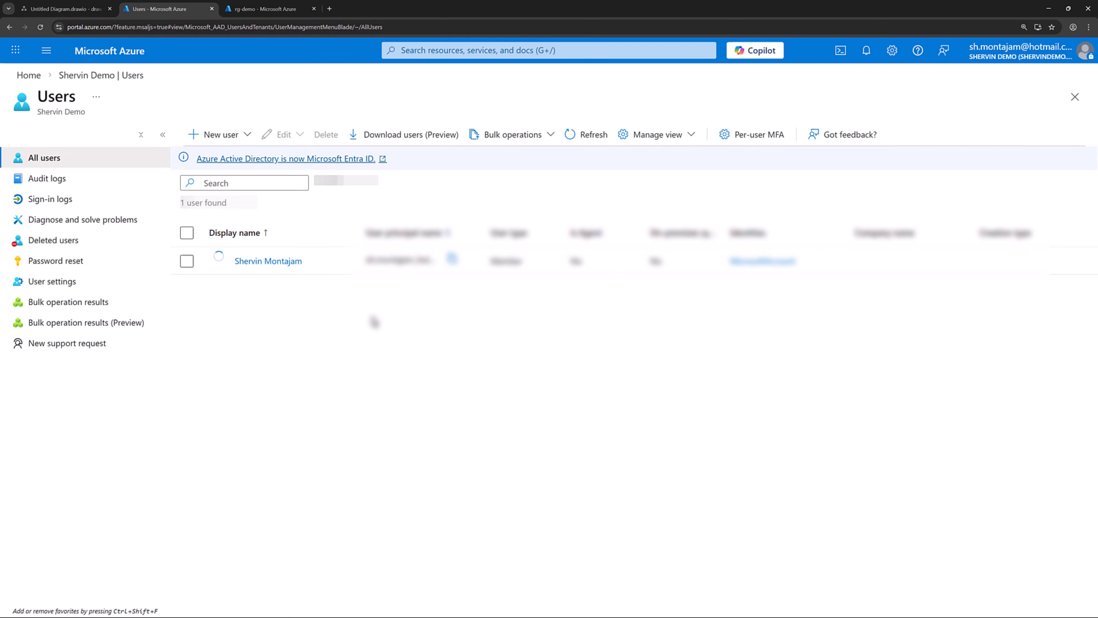
click(207, 136)
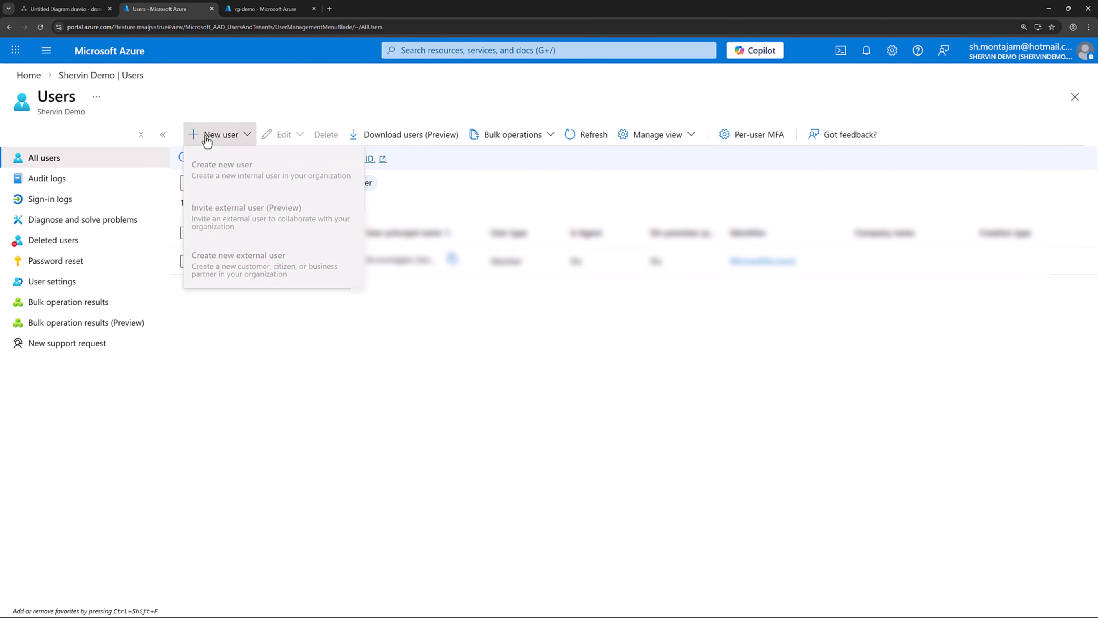
click(223, 173)
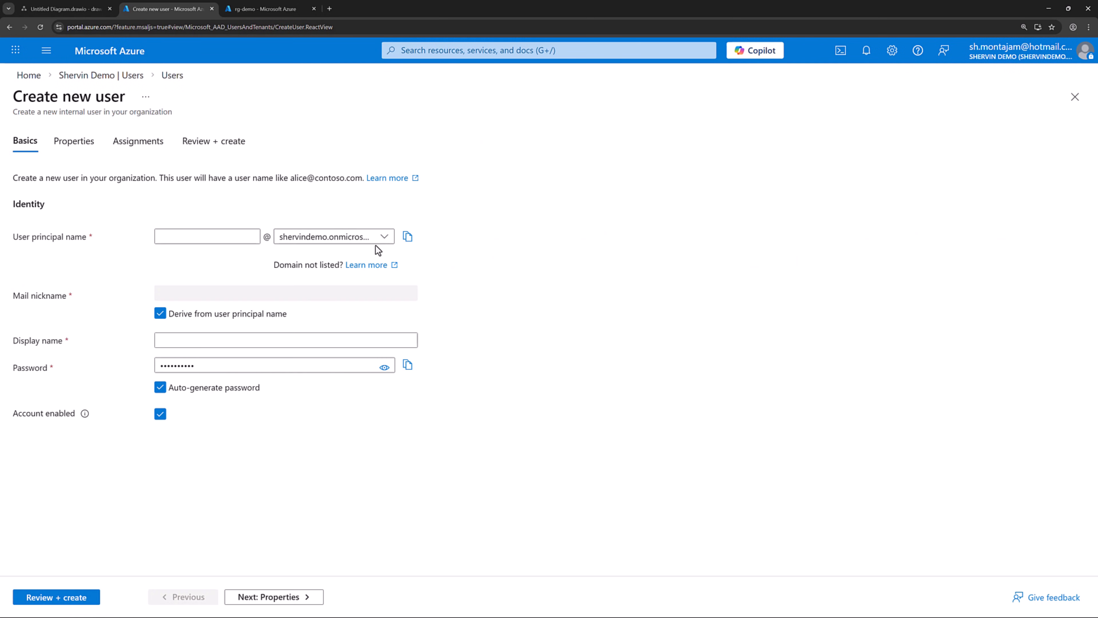
click(241, 235)
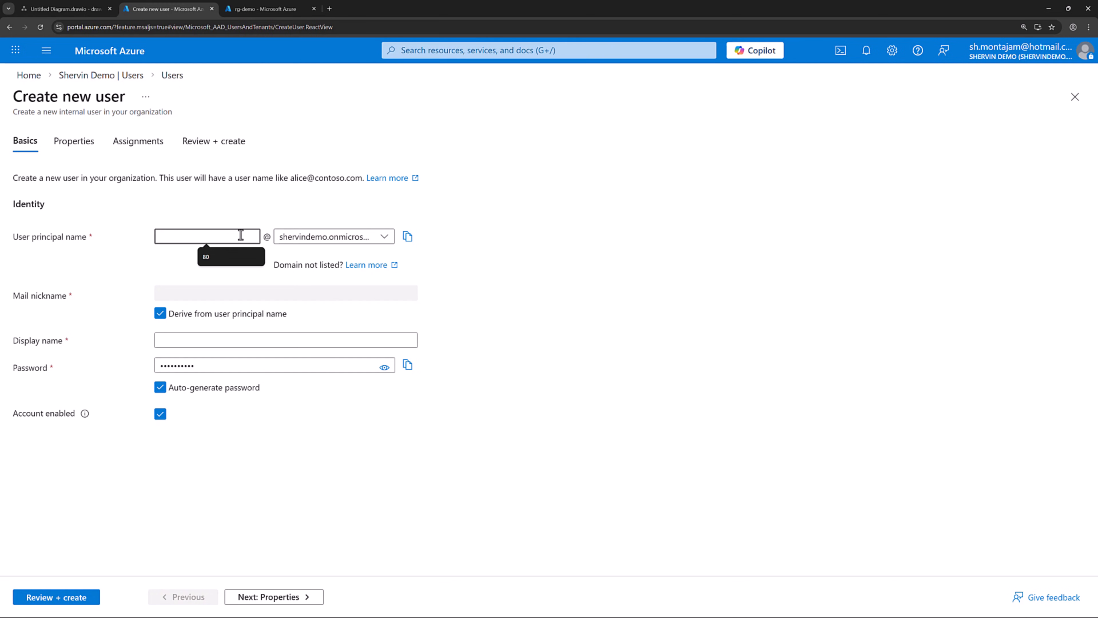
text(sync-admin)
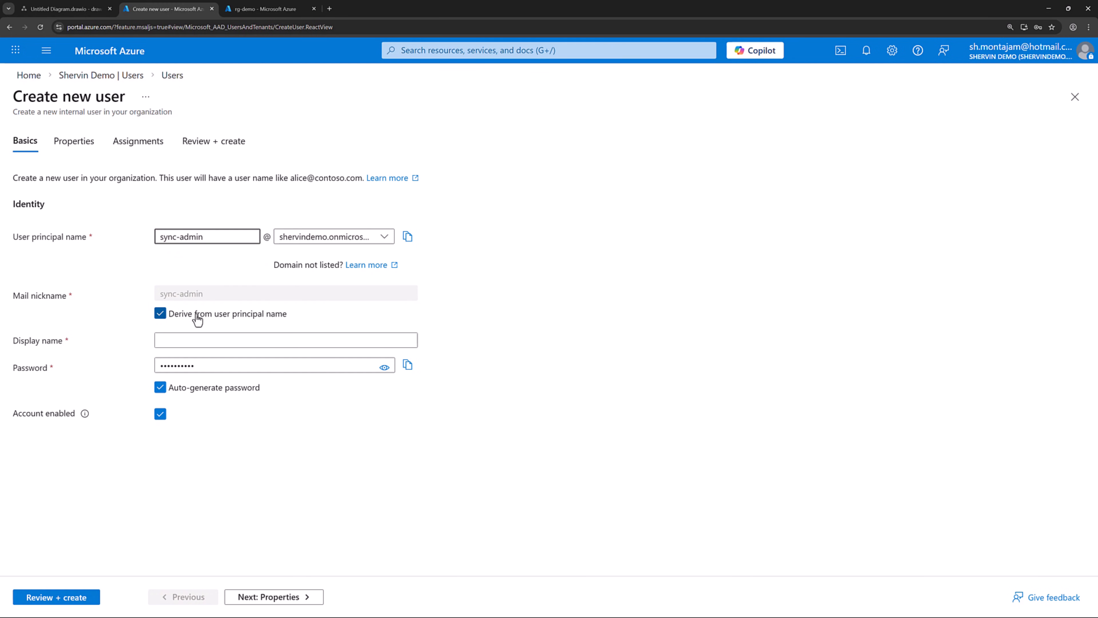
click(247, 342)
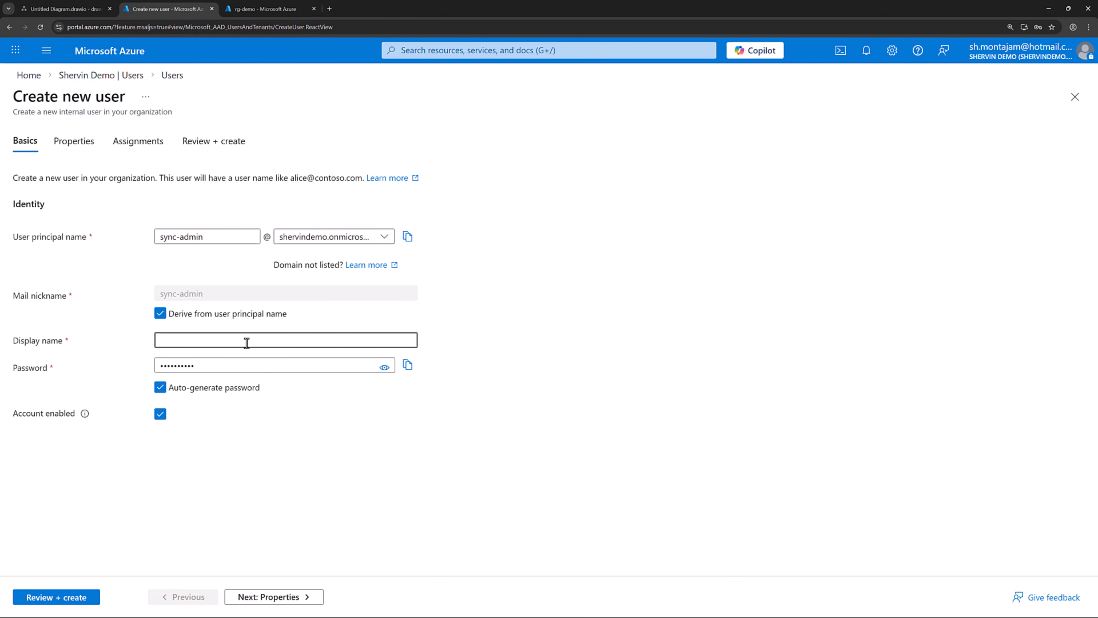
text(Sync Admin)
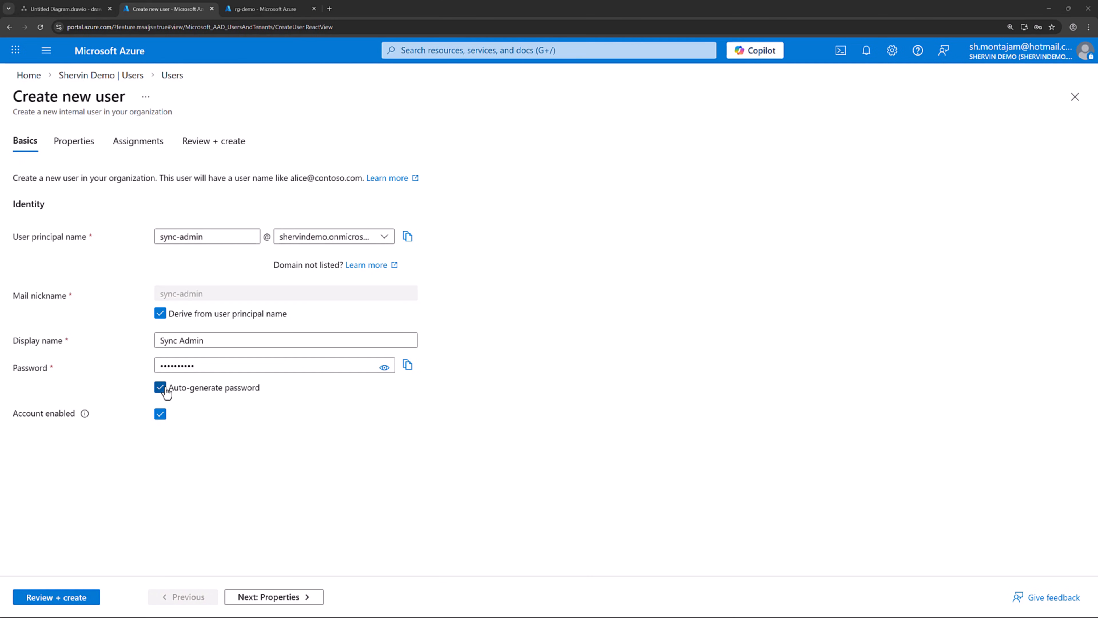
Step: Replace the auto-generated password with a pasted one and advance past Properties to Assignments
click(185, 385)
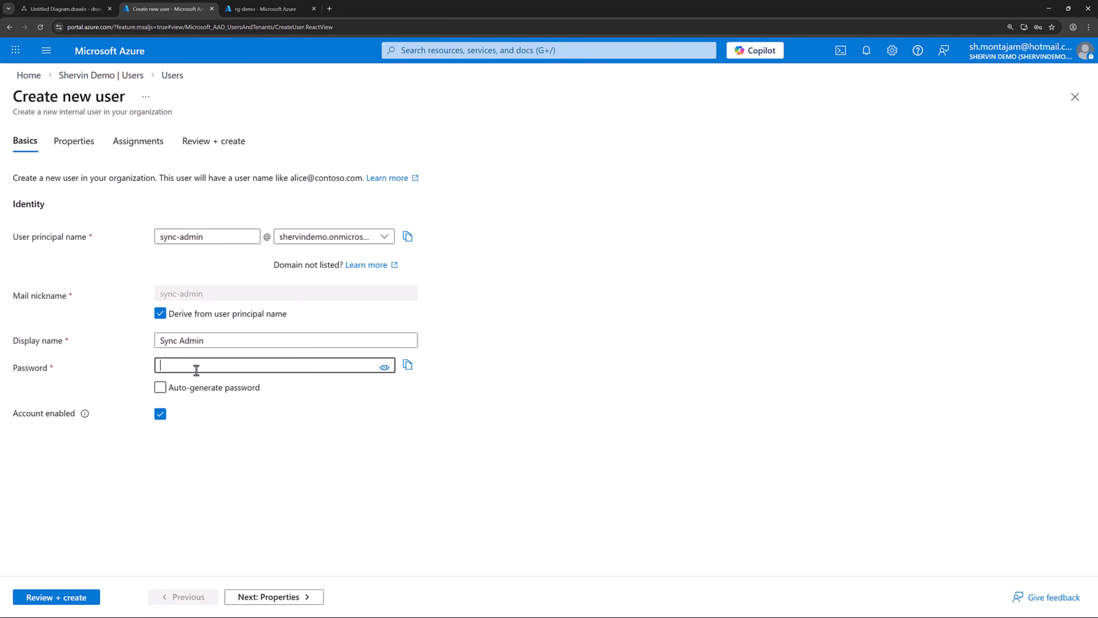
key(ctrl+v)
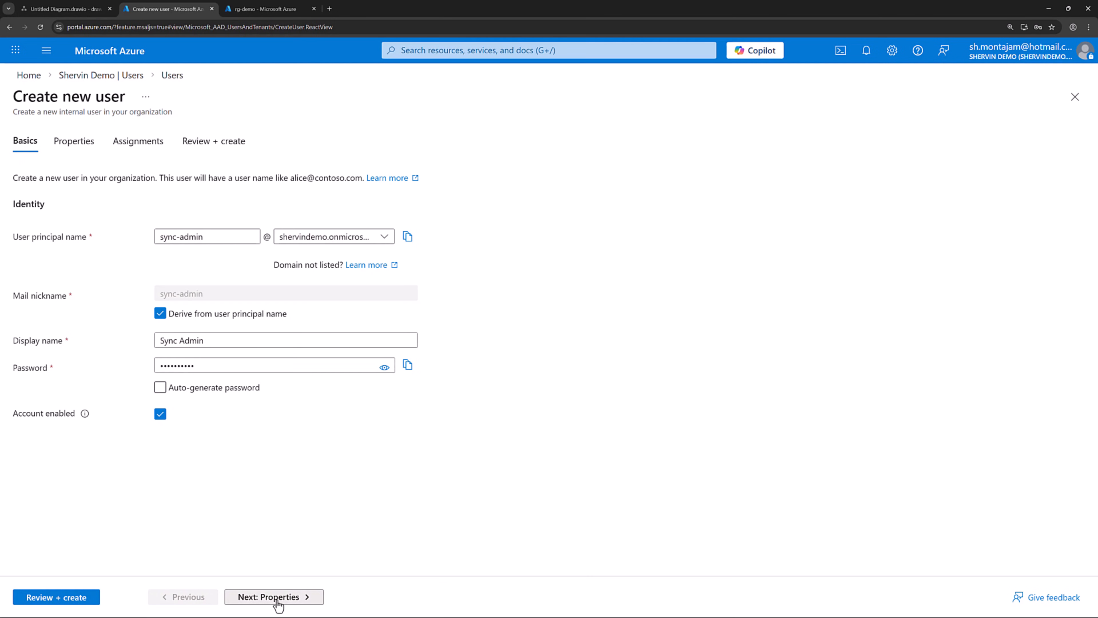
click(278, 604)
click(289, 598)
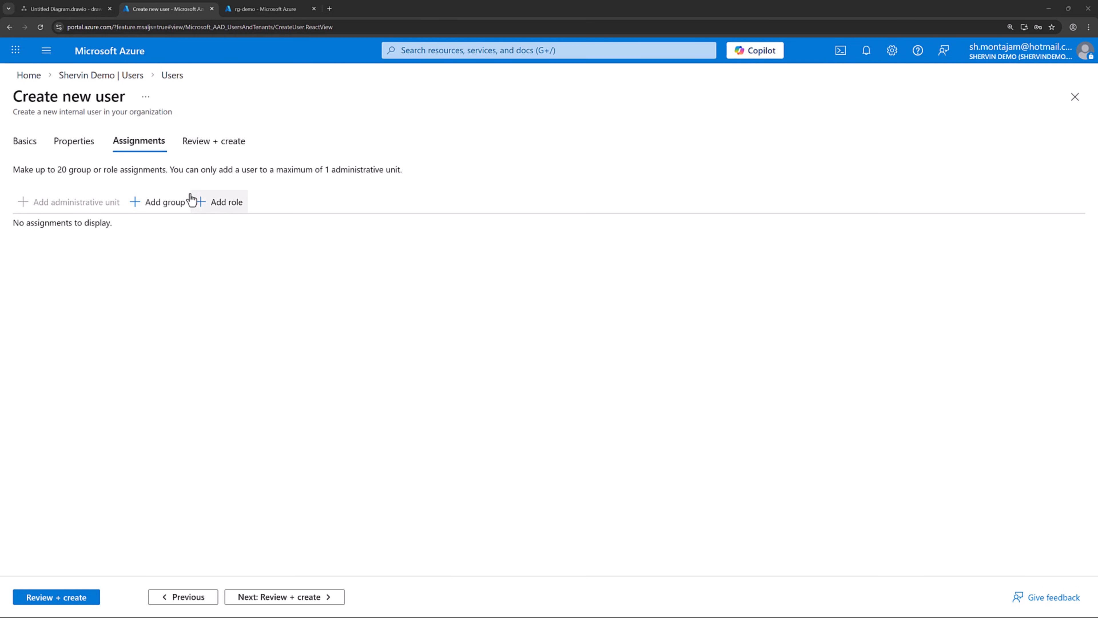
Step: Assign the Global Administrator role, found by searching 'global', then review and create the user
click(201, 203)
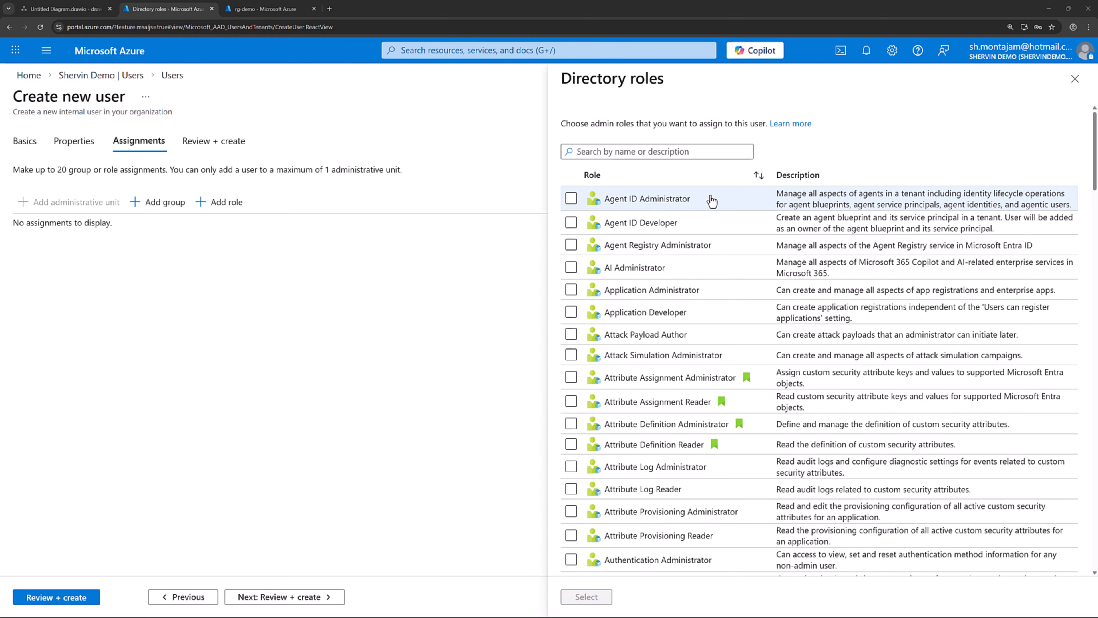
click(664, 152)
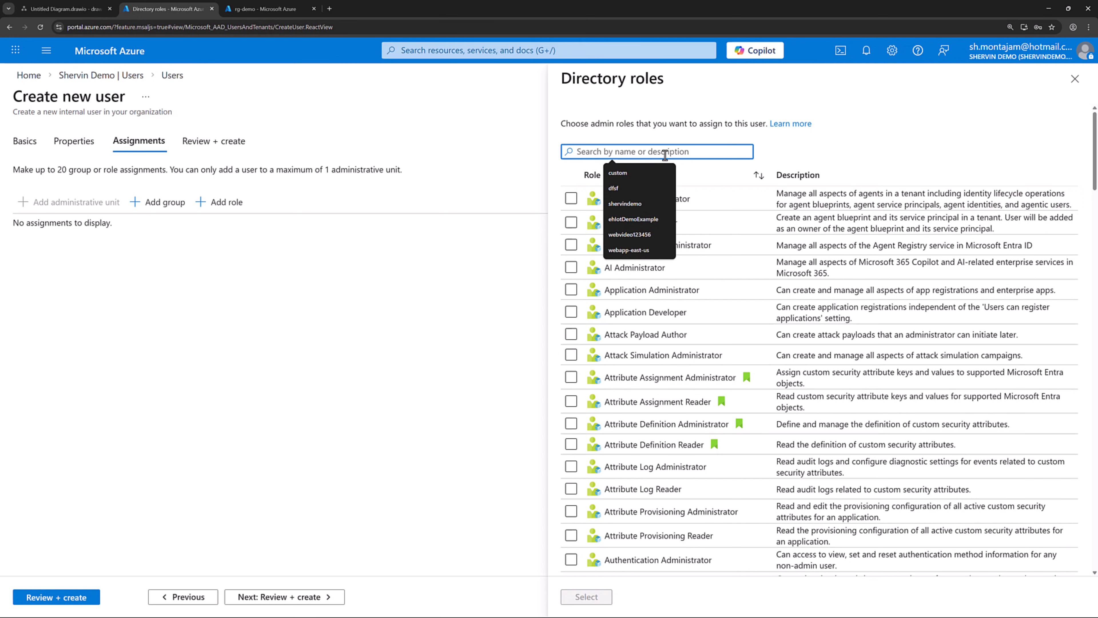
text(global)
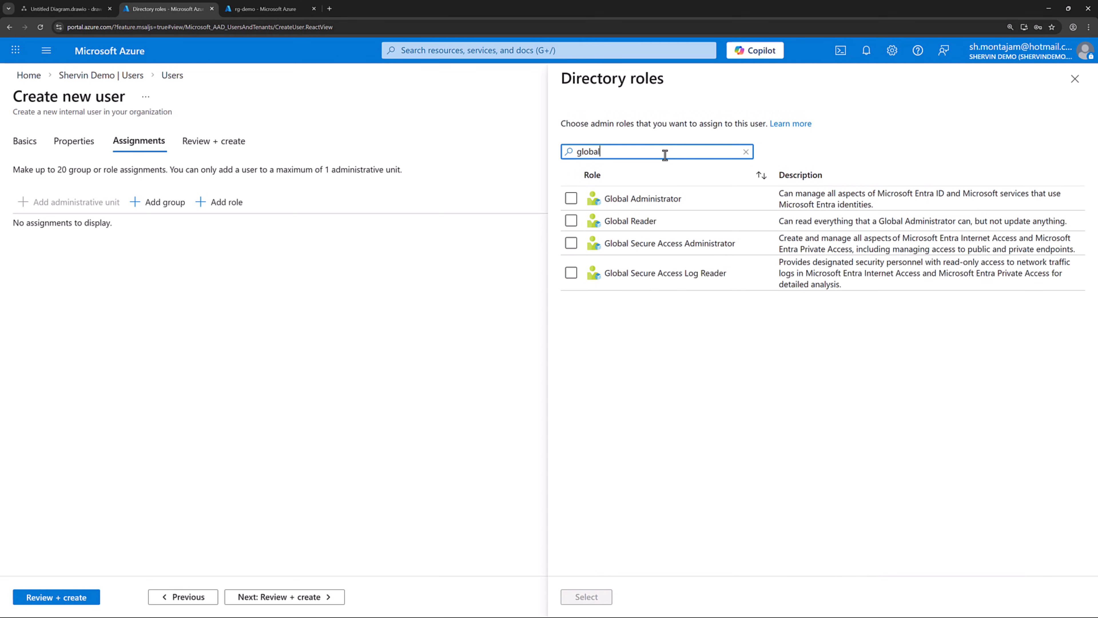
click(571, 198)
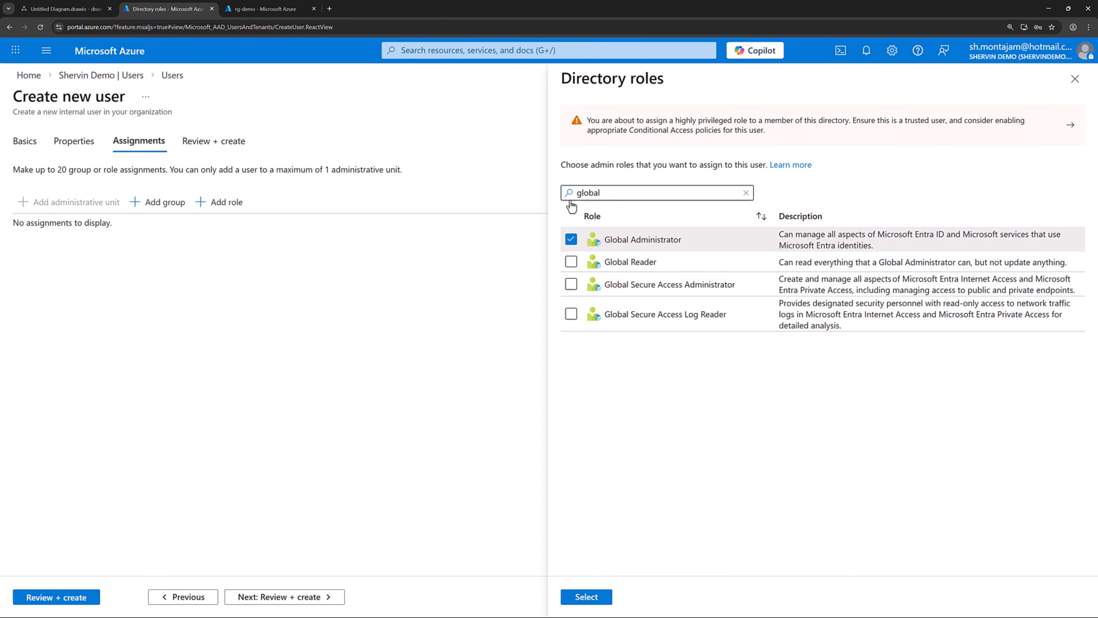
click(586, 596)
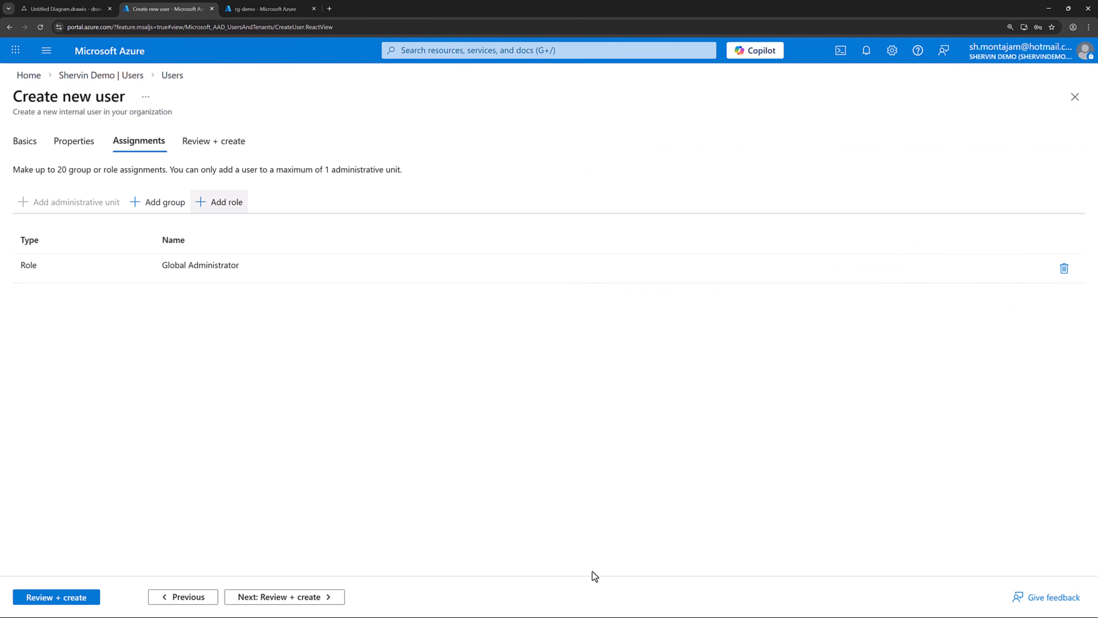
click(73, 603)
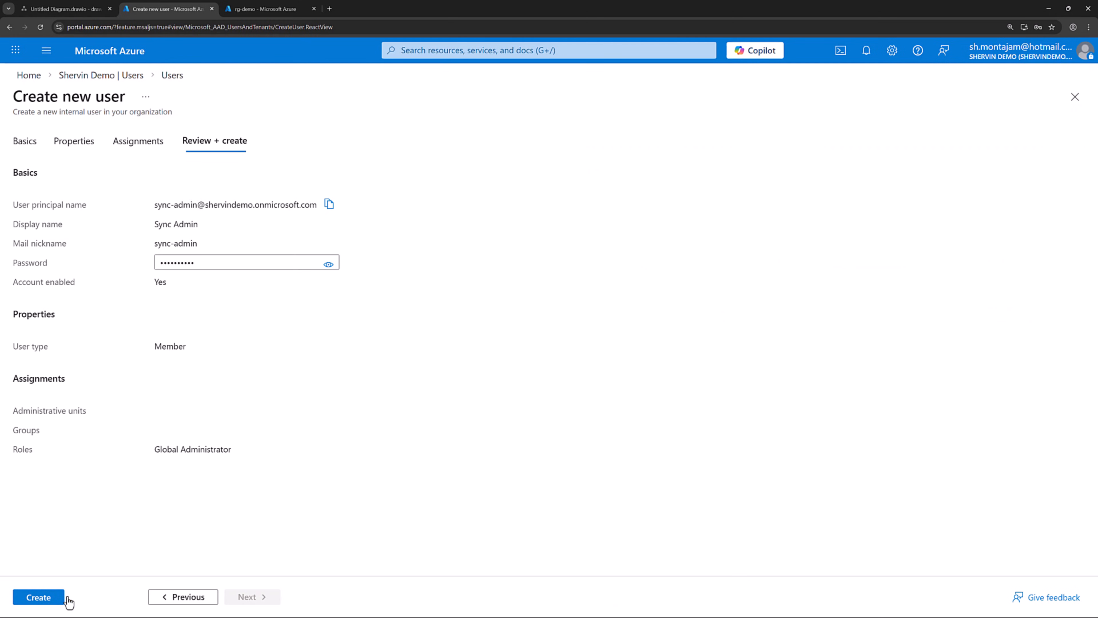
click(38, 597)
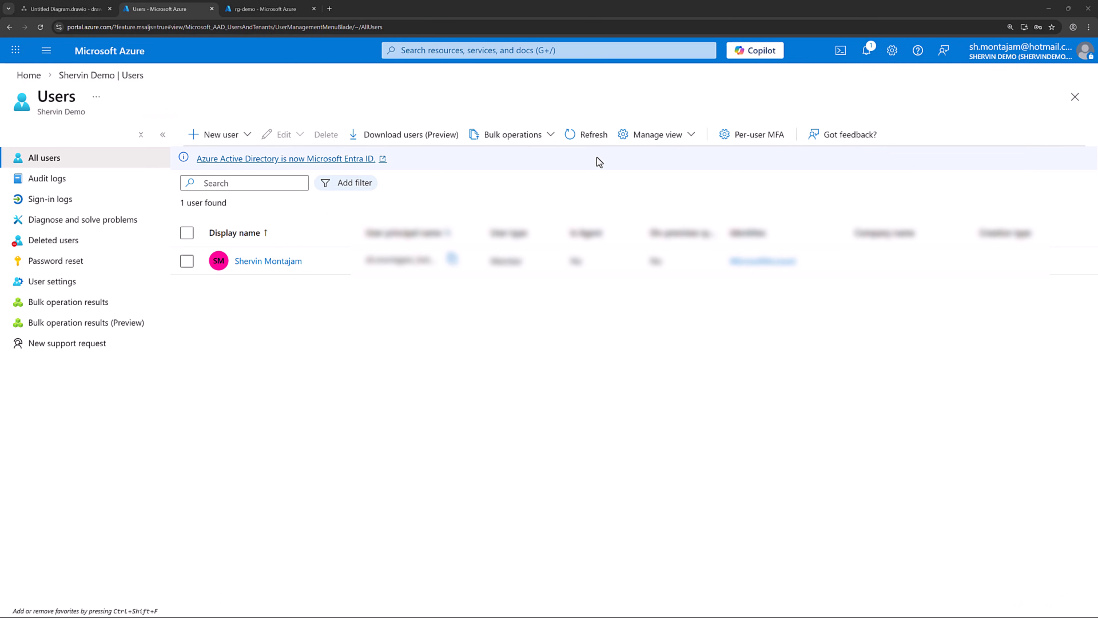
Step: Refresh the Users list, select Sync Admin, and open a new Chrome Incognito window
click(590, 143)
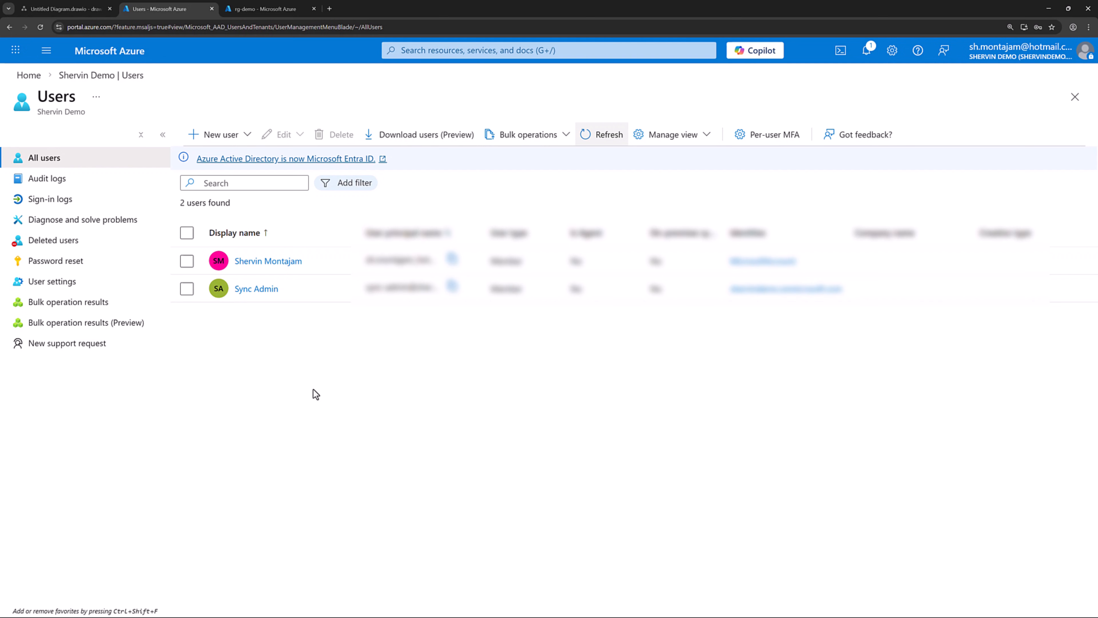
click(186, 288)
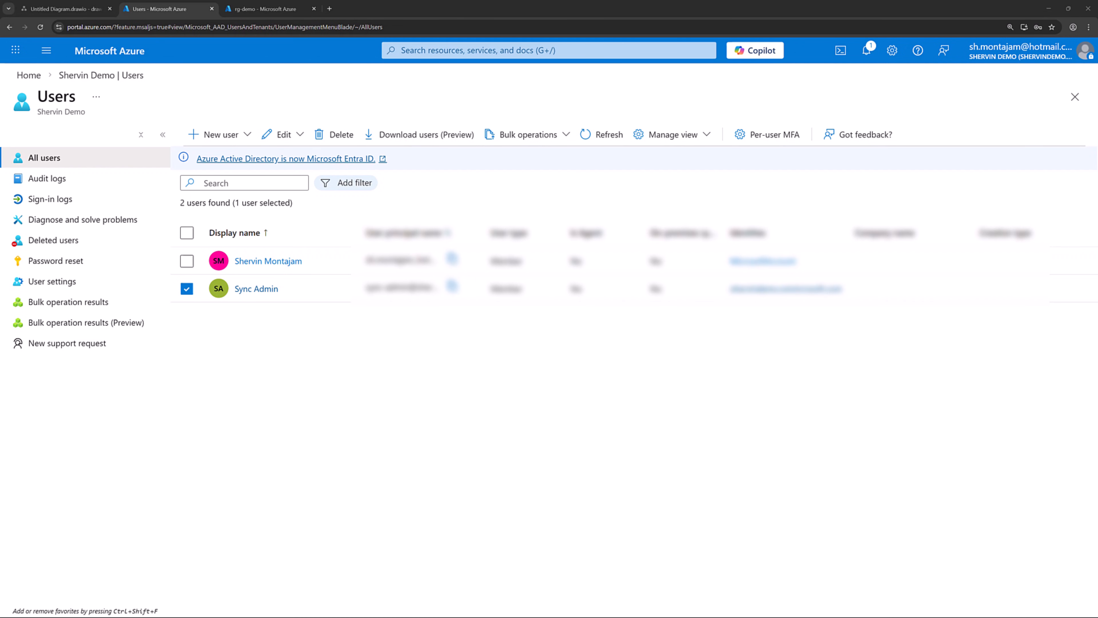
click(1088, 27)
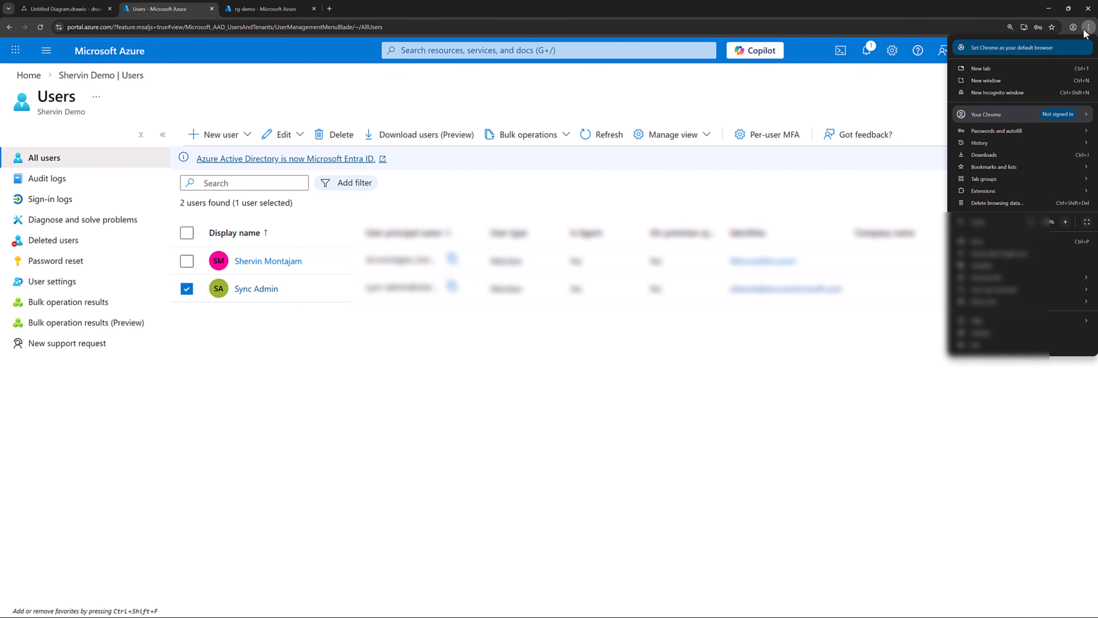
click(1012, 93)
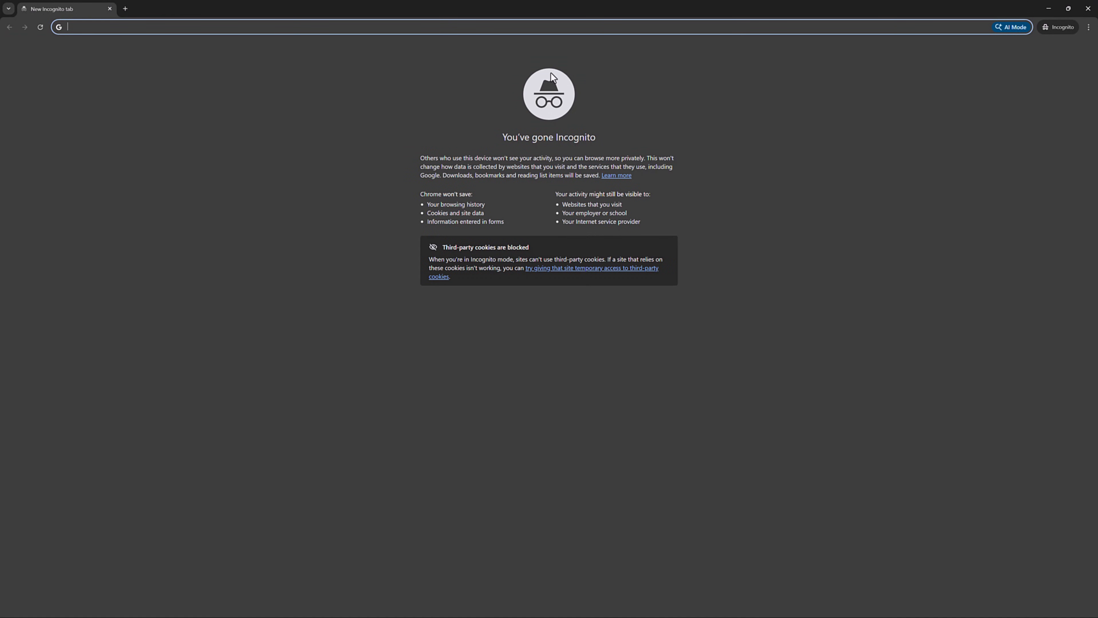
Step: Load portal.azure.com and sign in with the new user's email address and password
text(portal.azure.com)
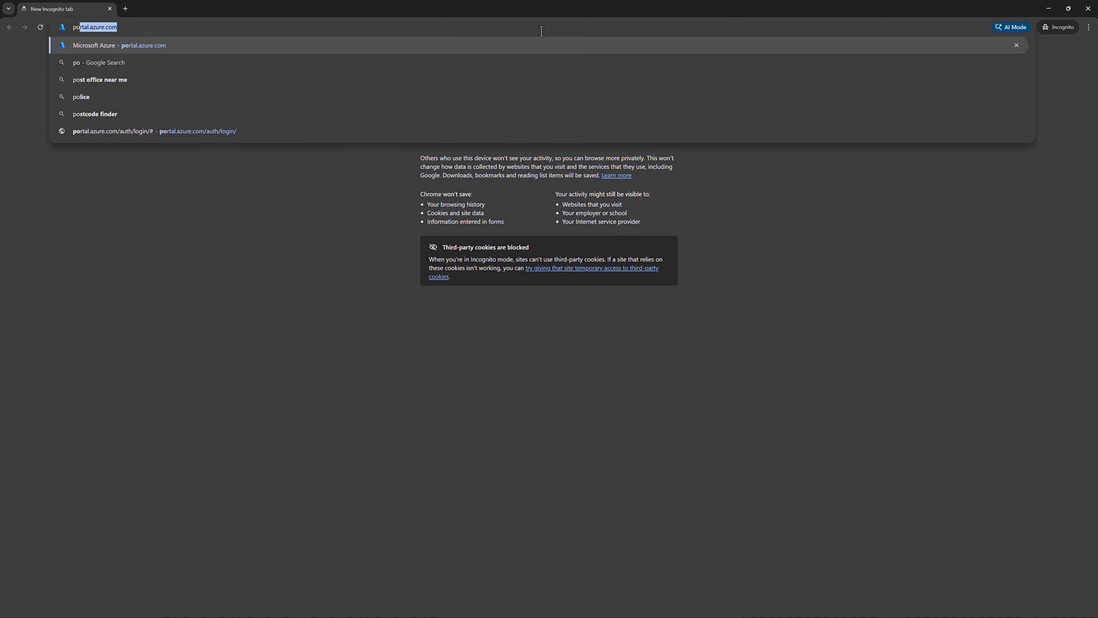
key(Return)
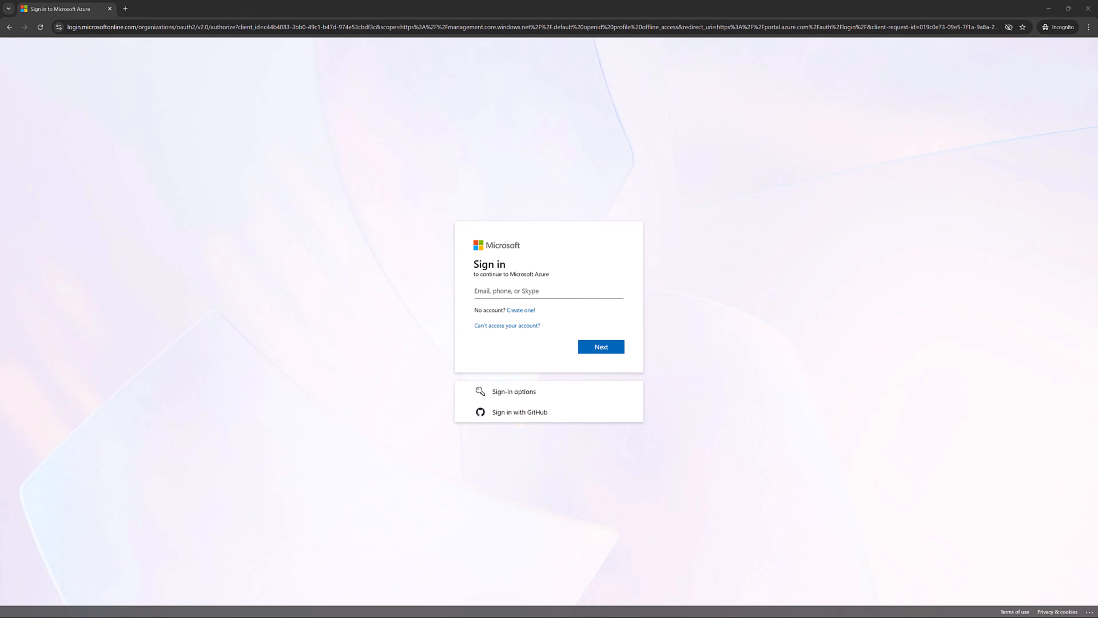
click(517, 292)
key(ctrl+v)
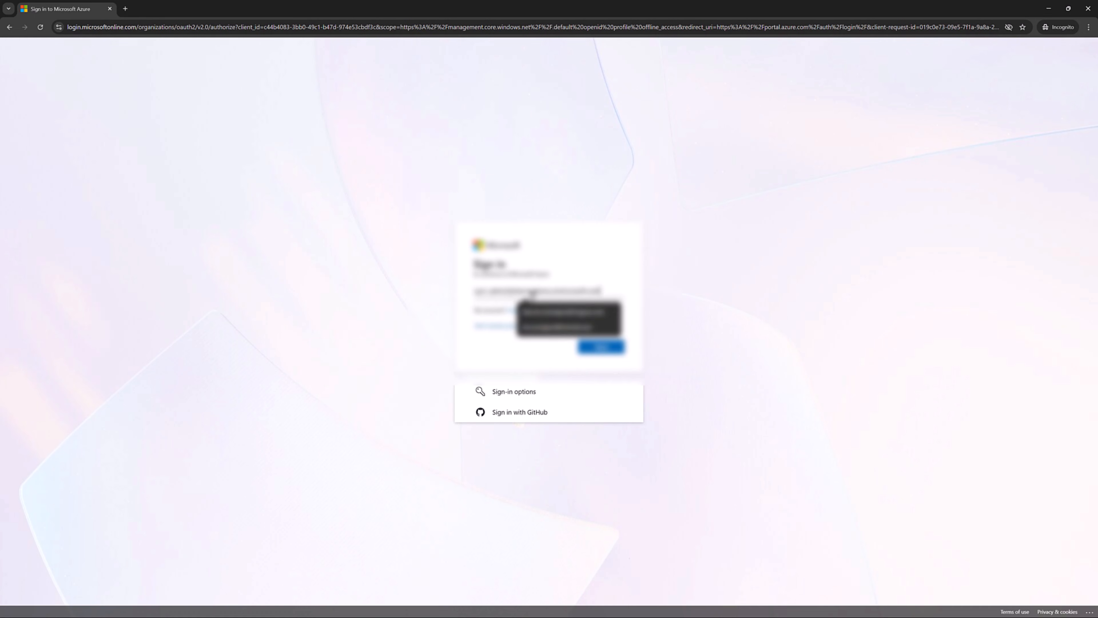
click(602, 346)
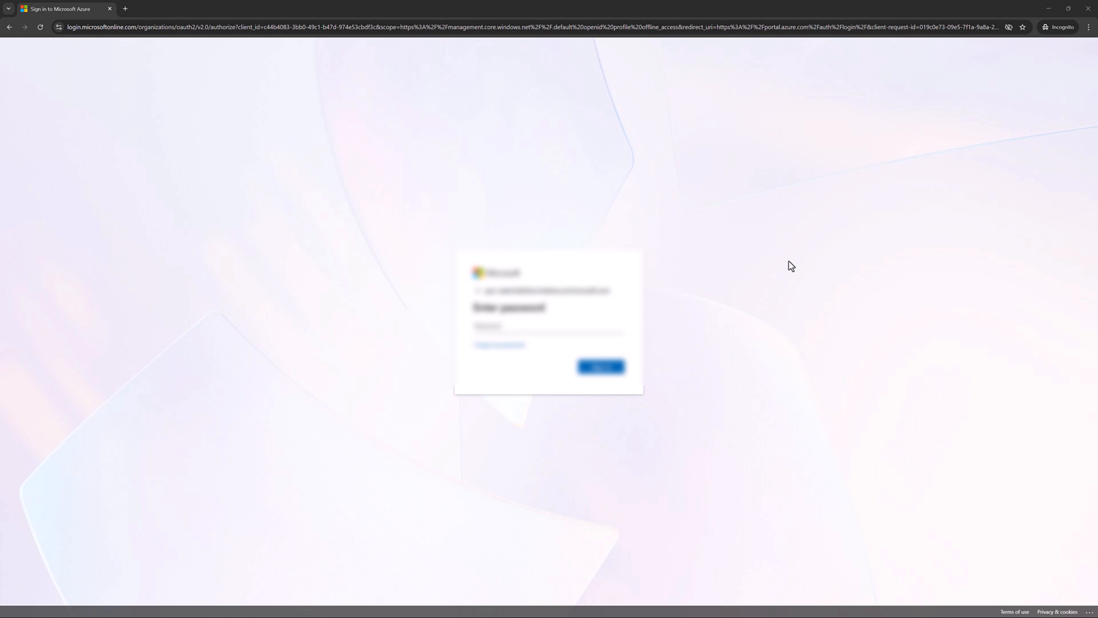
click(577, 328)
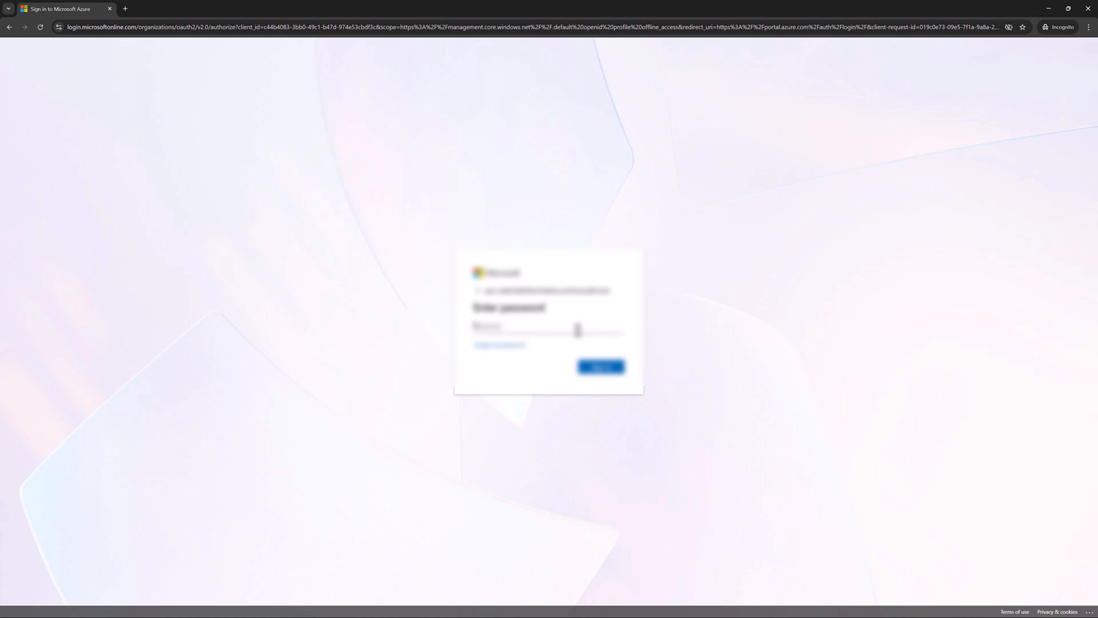
click(606, 366)
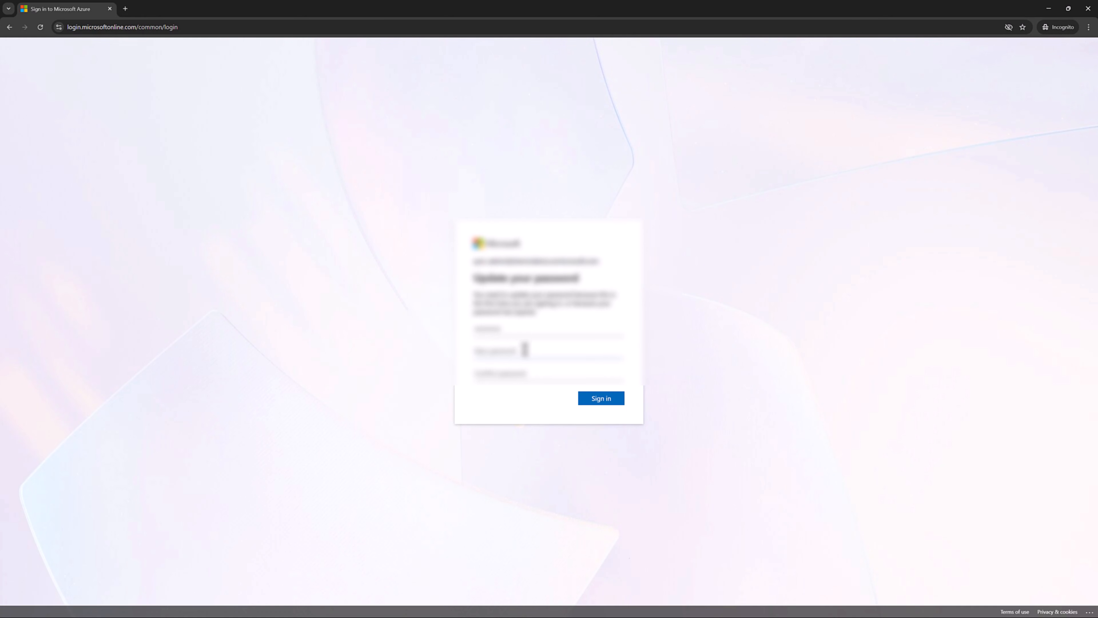
Step: Paste the new password into both password fields, submit it, and continue past Action Required
click(529, 376)
click(519, 354)
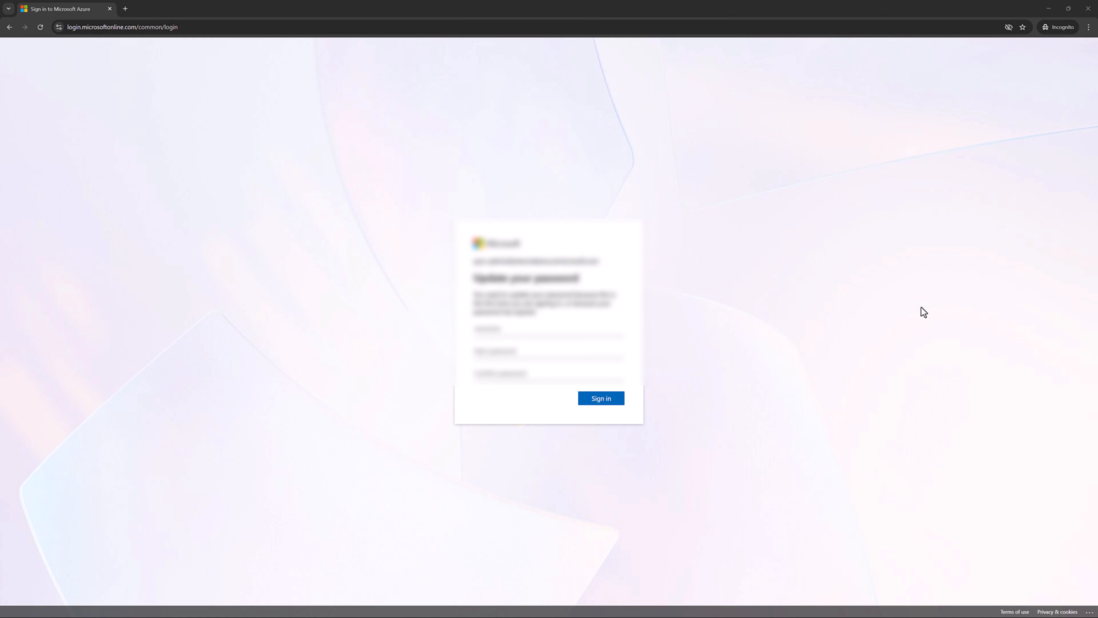
click(562, 351)
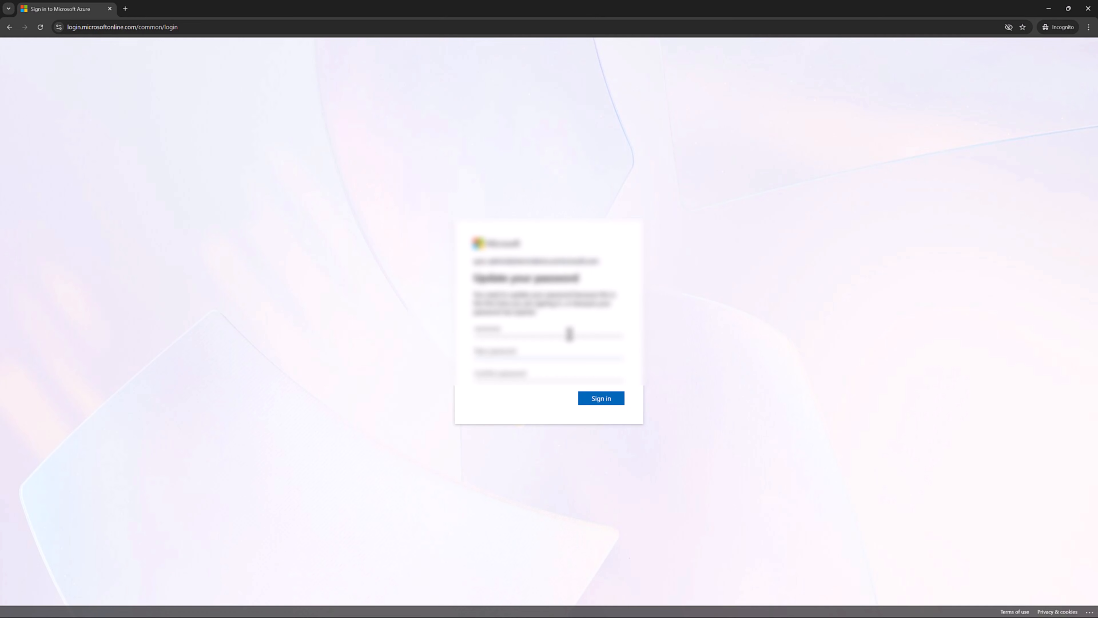
key(ctrl+v)
click(541, 376)
key(ctrl+v)
click(595, 402)
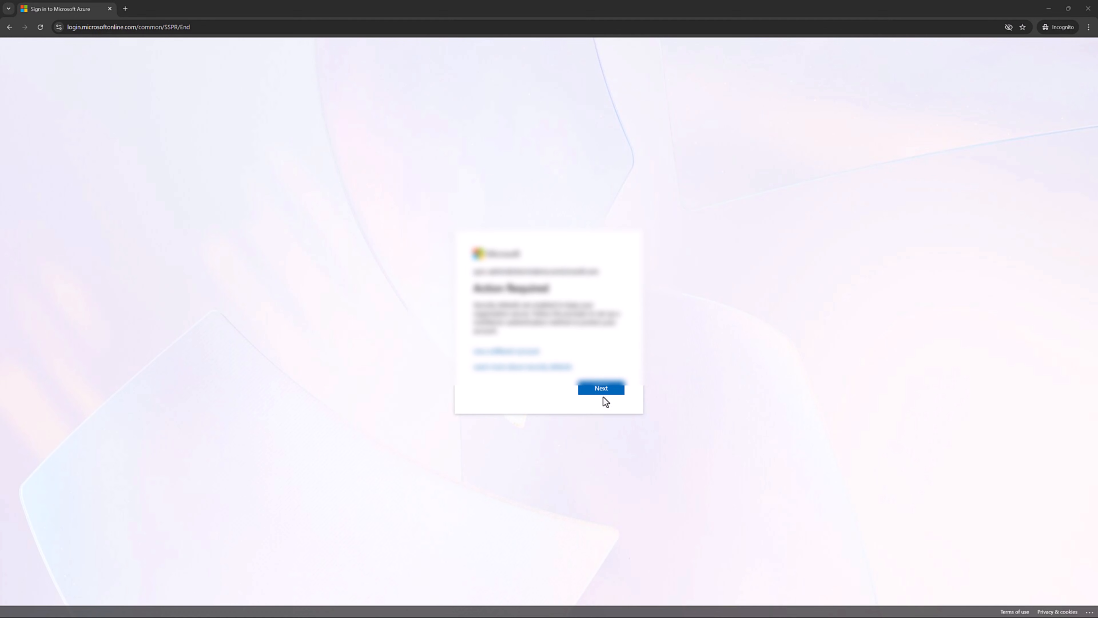
click(603, 393)
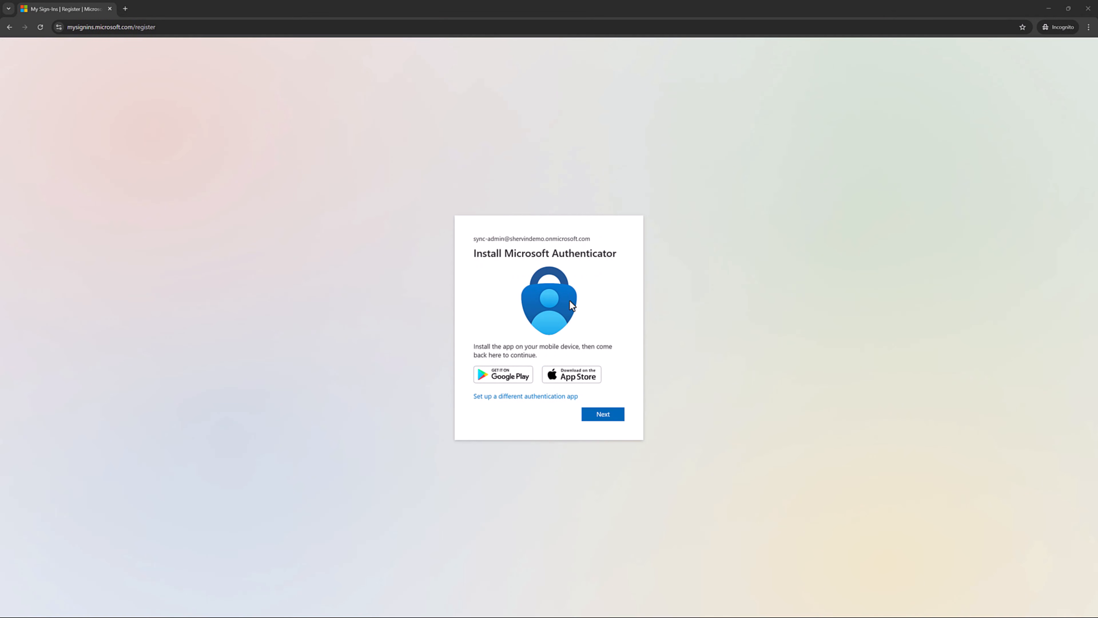
Step: Step through Microsoft Authenticator setup, approving in the app, and finish the Authenticator registration
click(619, 426)
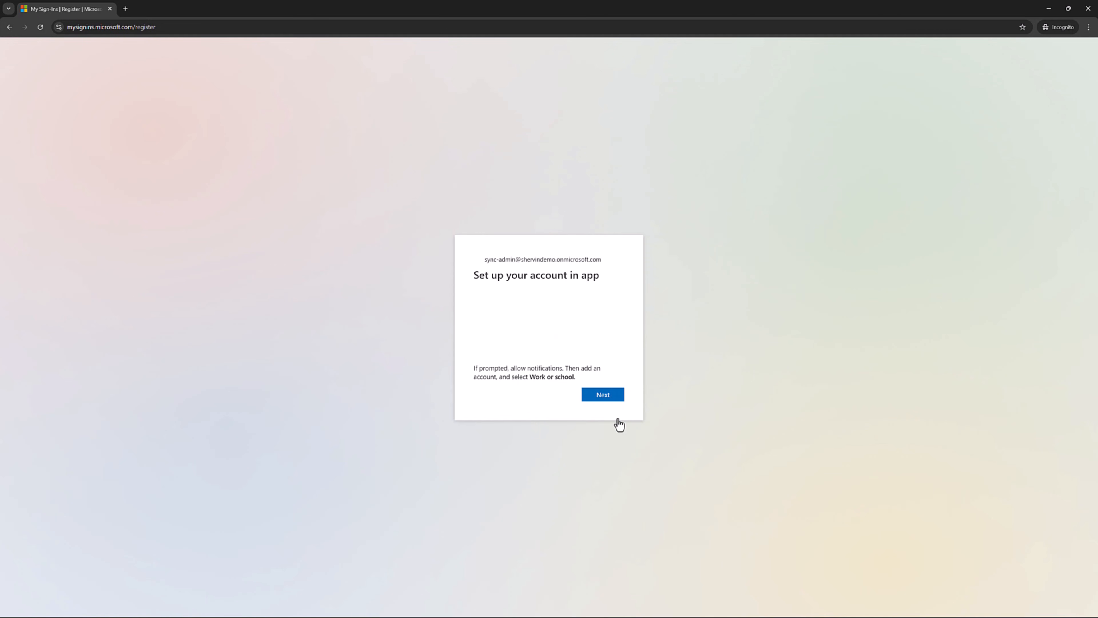
click(615, 401)
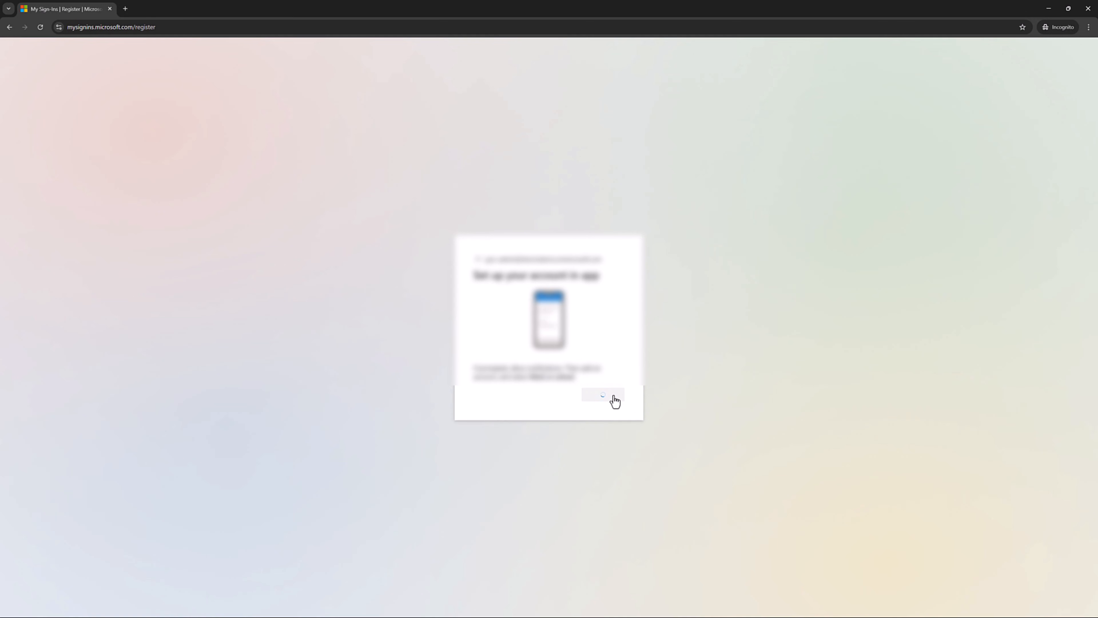
click(614, 407)
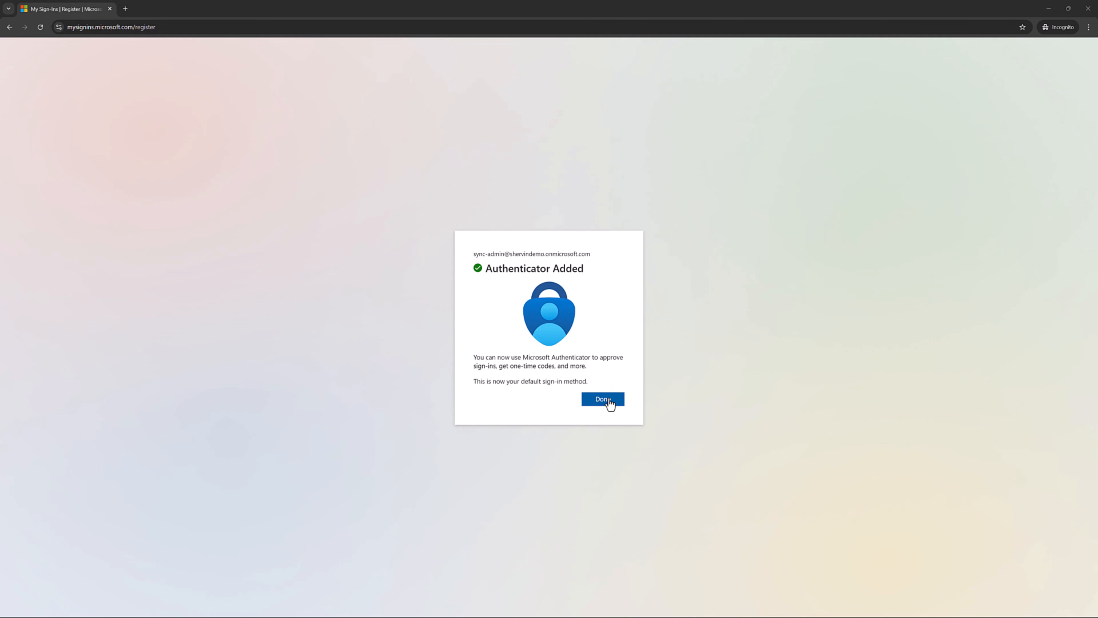
click(610, 402)
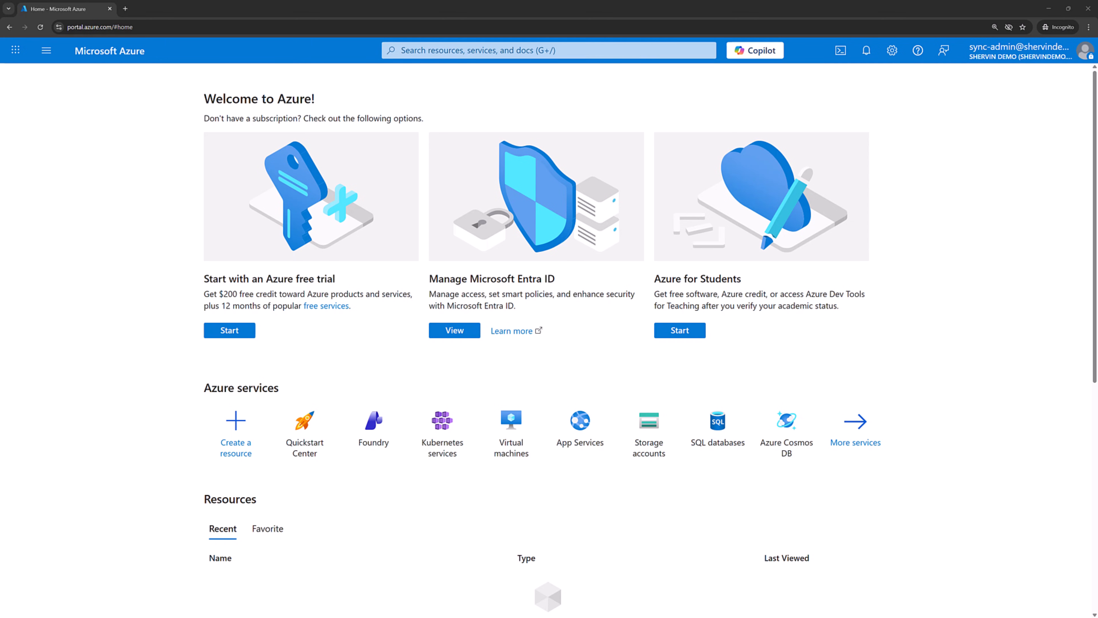
Step: Close the incognito sign-in window and go to the Virtual networks list
click(1089, 8)
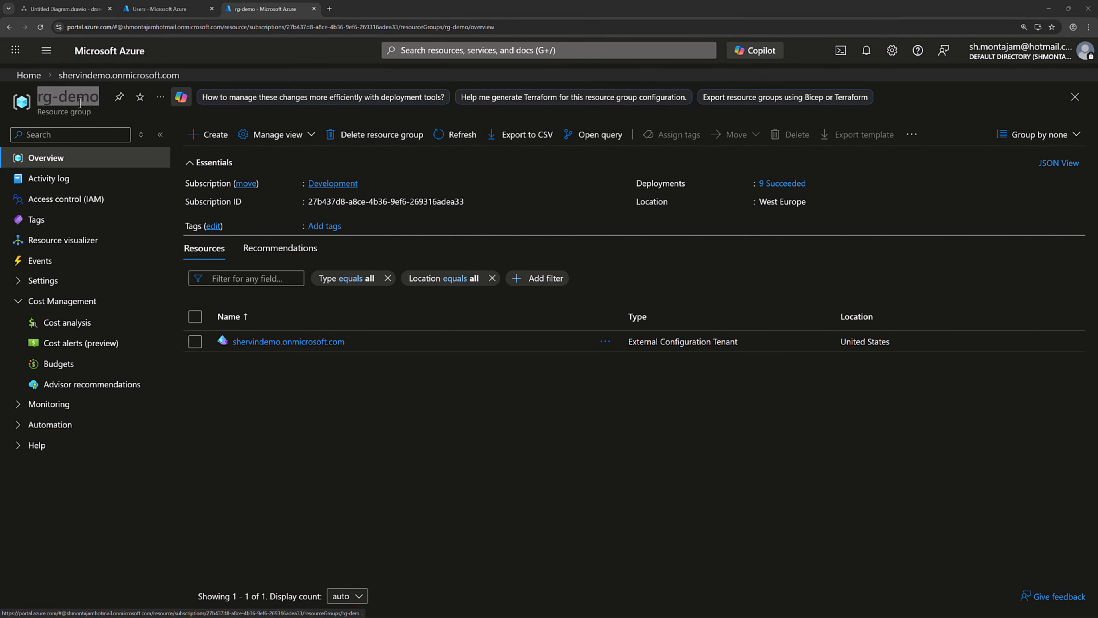
click(48, 52)
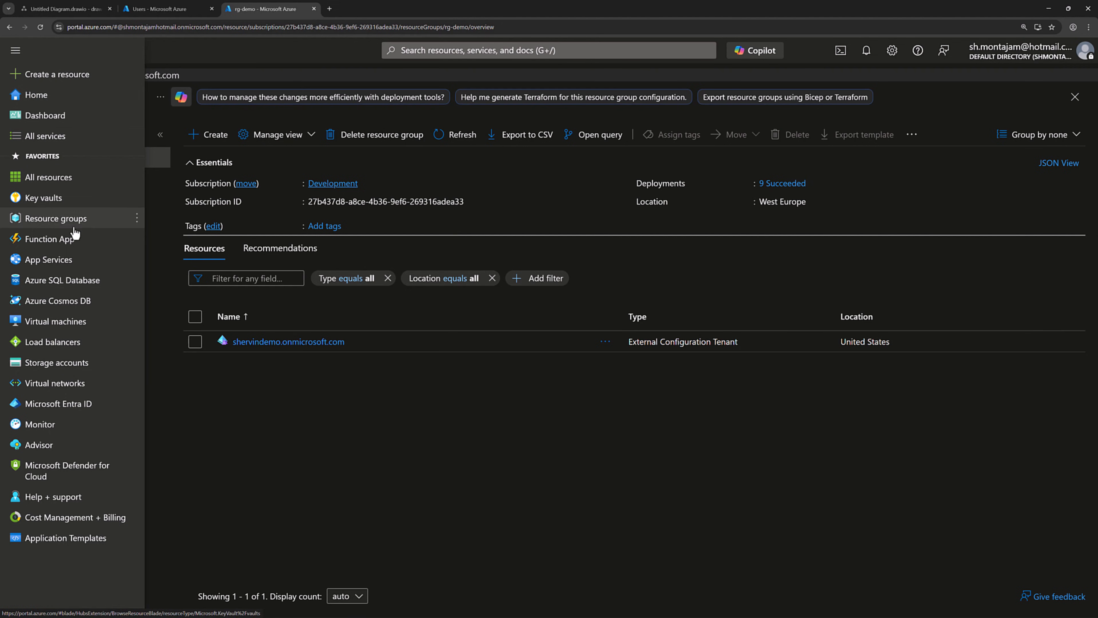
click(54, 383)
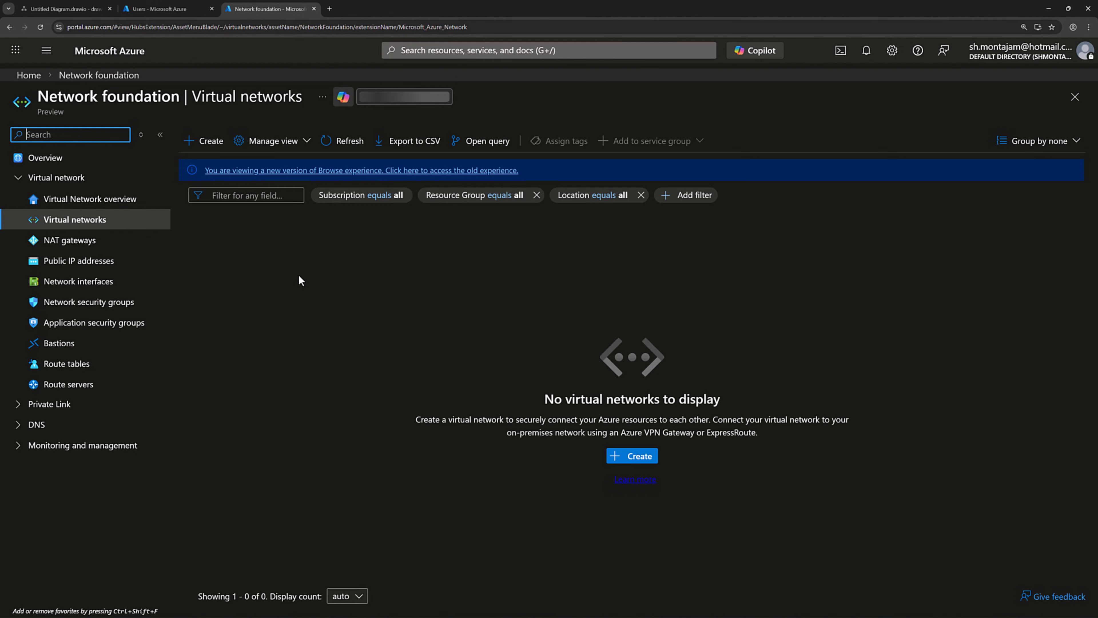
Step: Create virtual network vnet-demo in rg-demo, keeping the default 10.0.0.0/16 address space
click(646, 462)
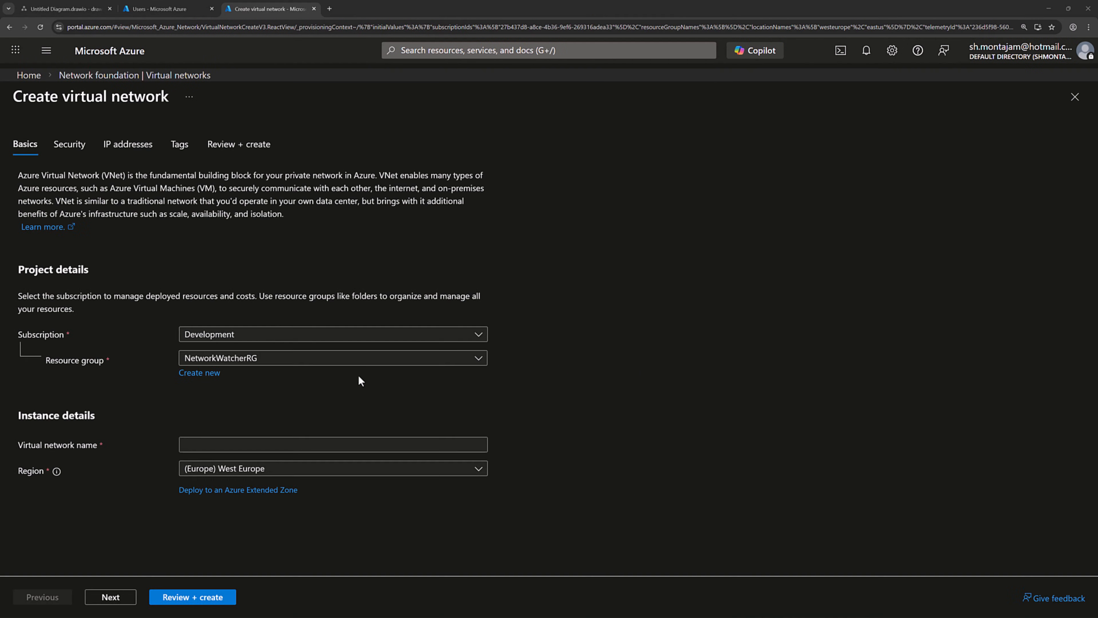
click(336, 365)
click(197, 425)
click(197, 441)
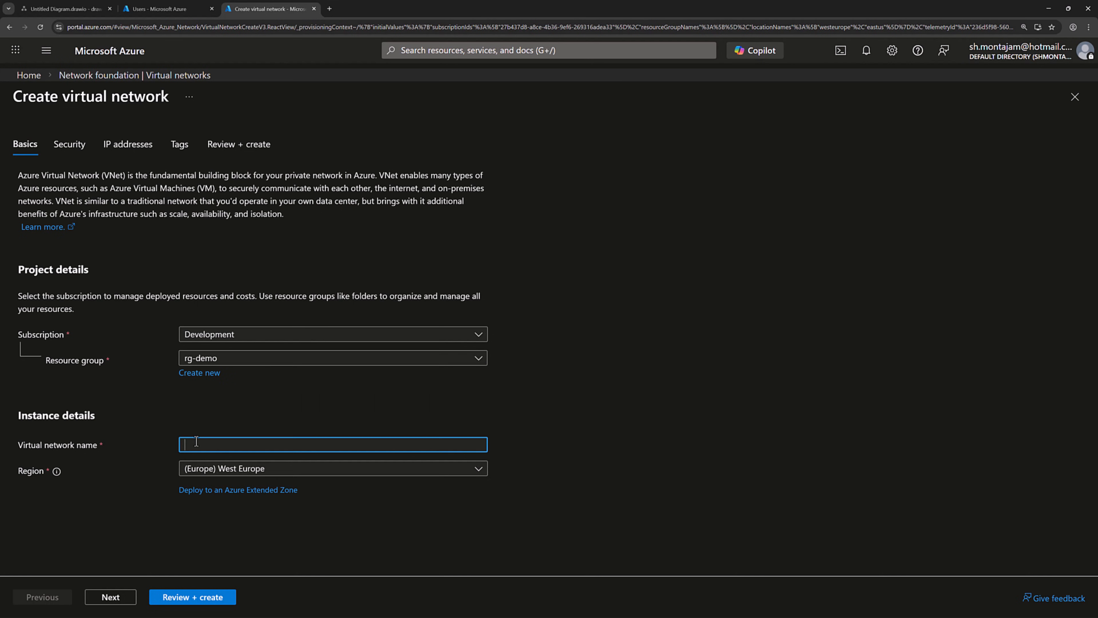
text(vnet-demo)
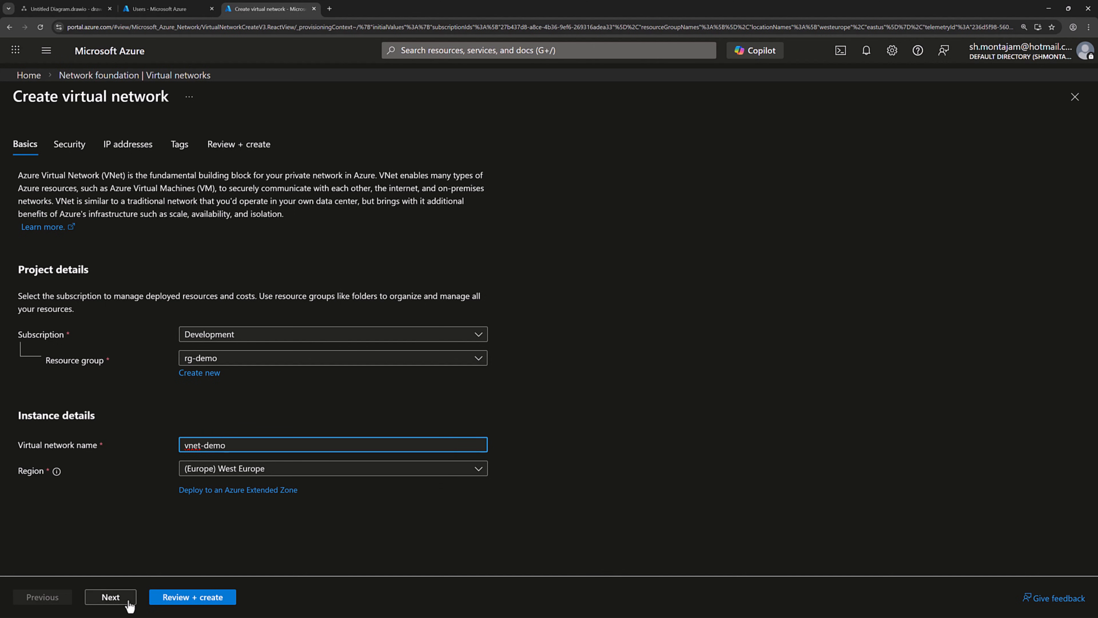
click(118, 602)
click(119, 602)
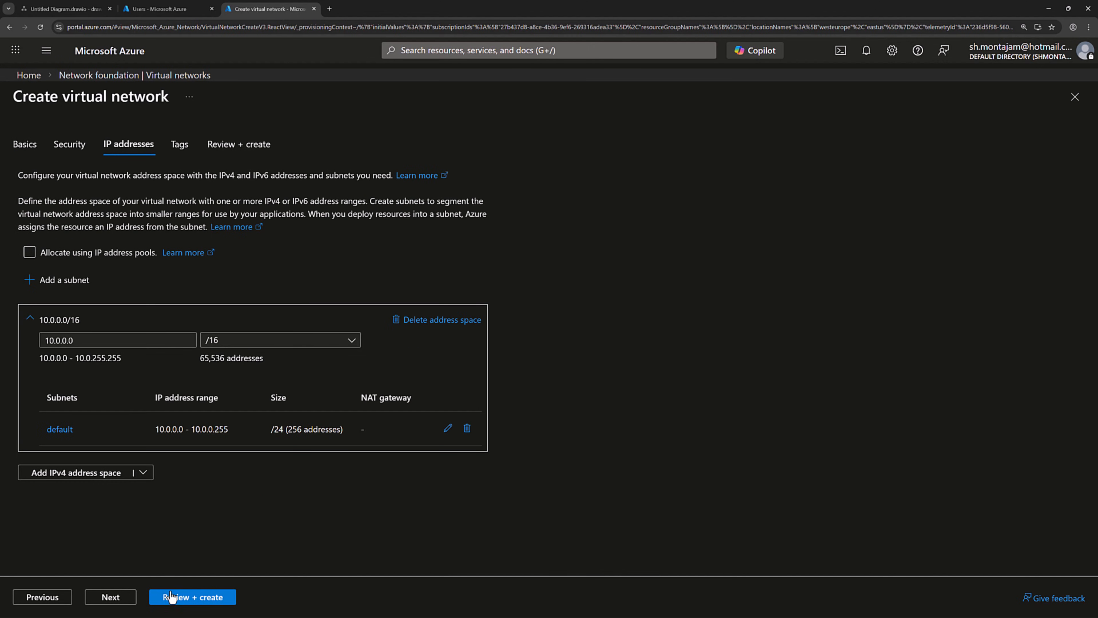
click(193, 598)
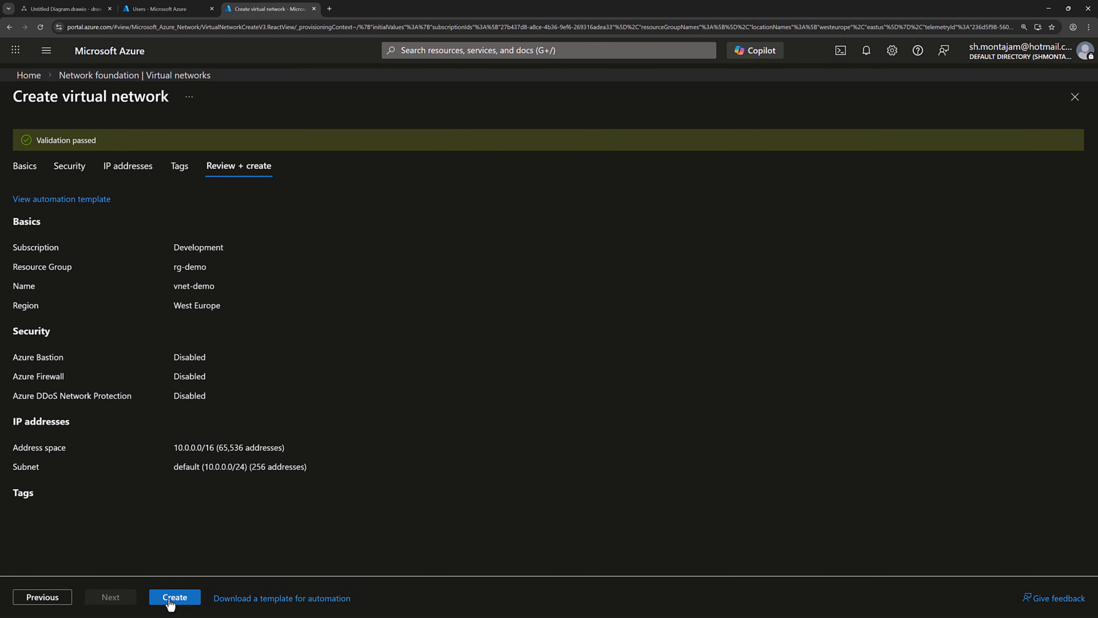
click(173, 597)
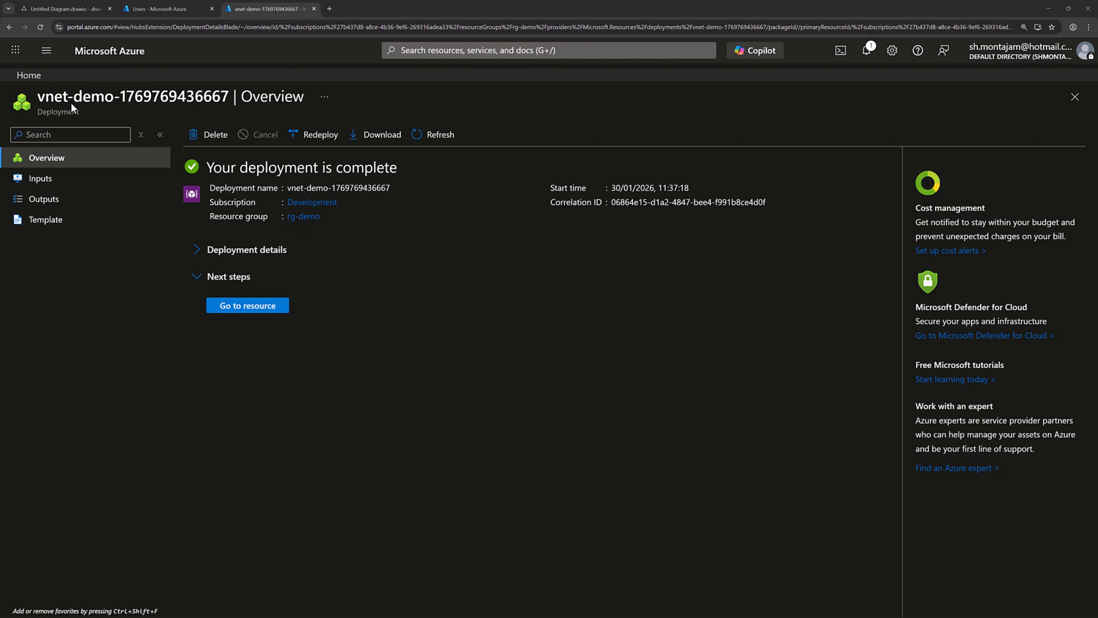
Step: Start a new virtual machine named vm-dc in resource group rg-demo
click(46, 51)
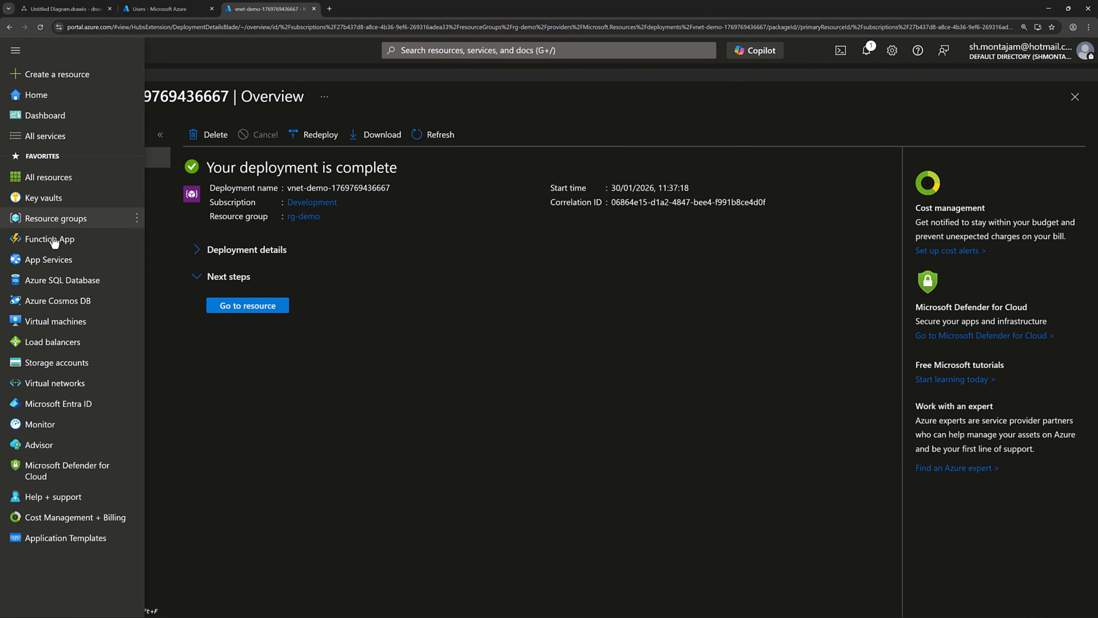
click(54, 320)
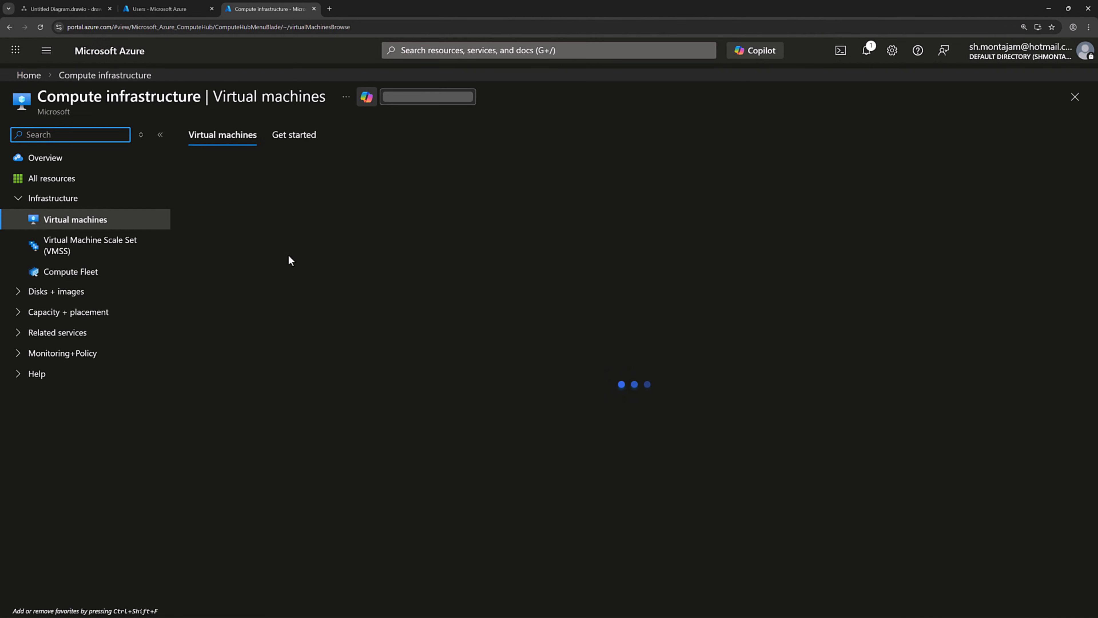
click(209, 169)
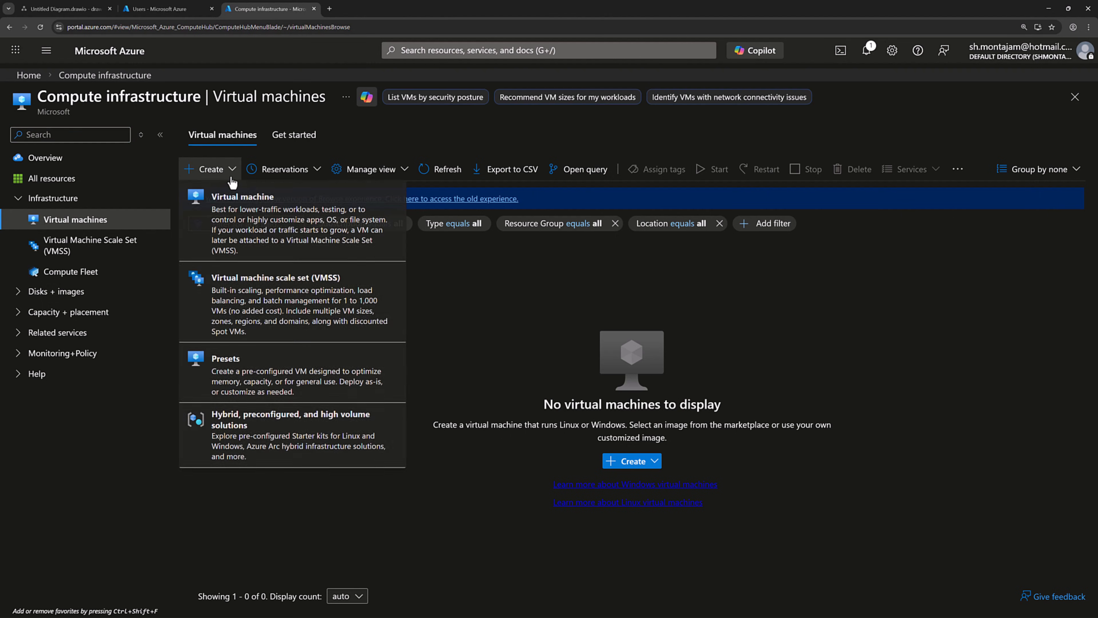
click(270, 221)
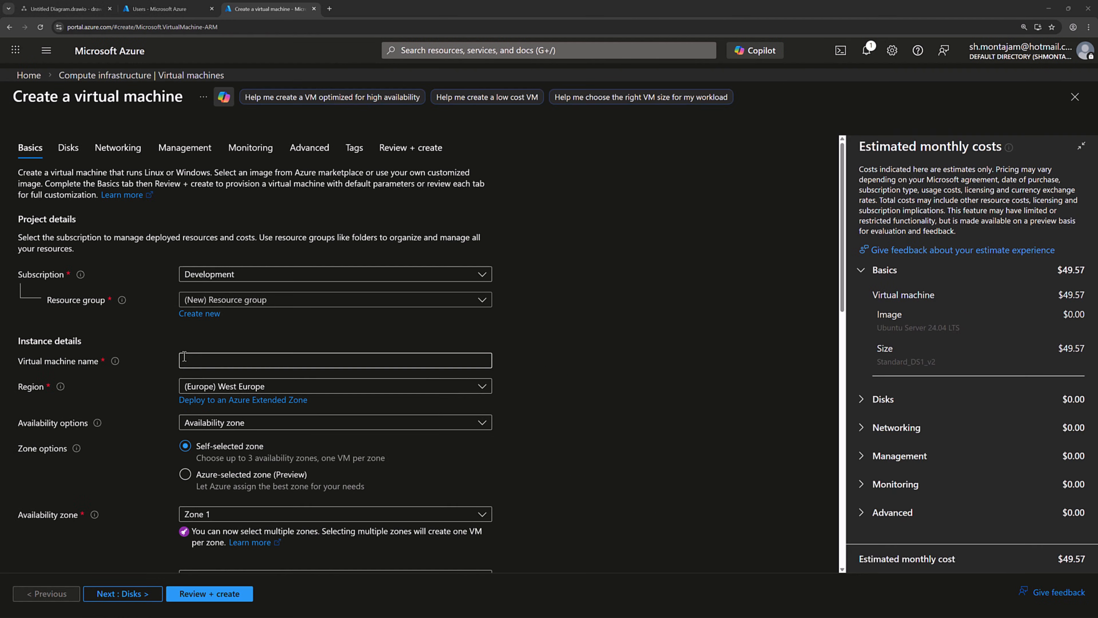
click(249, 300)
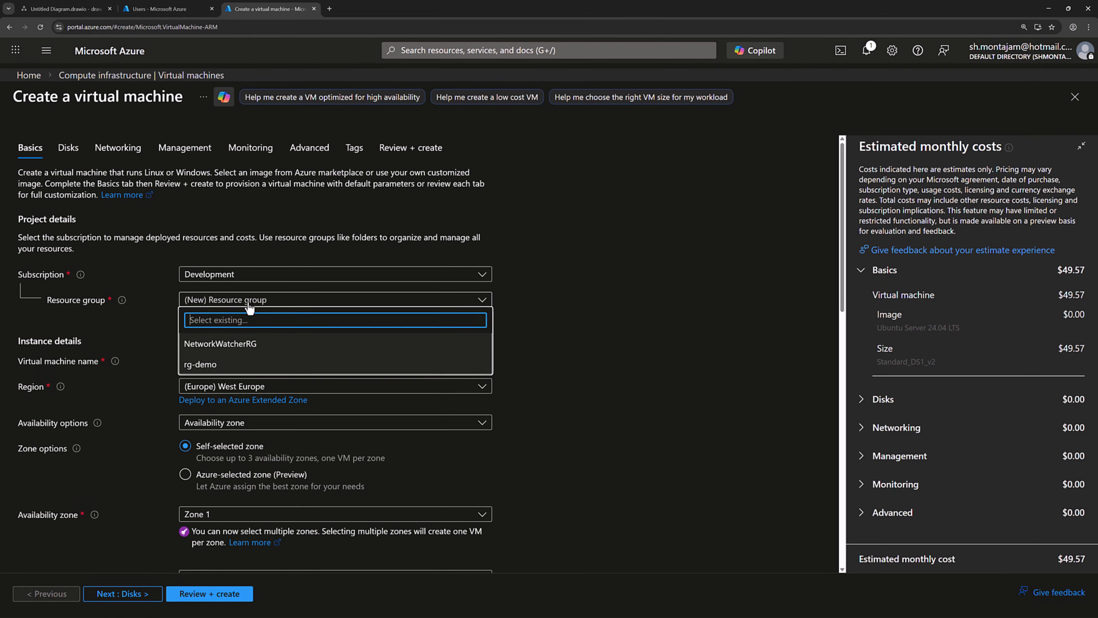
click(228, 363)
click(227, 361)
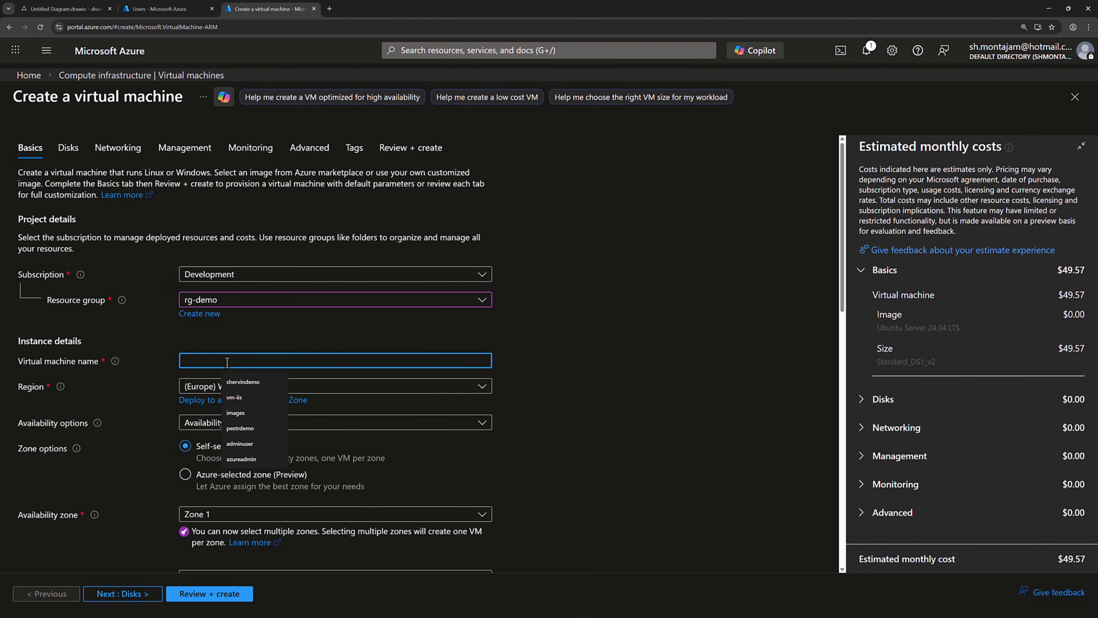
text(vm-)
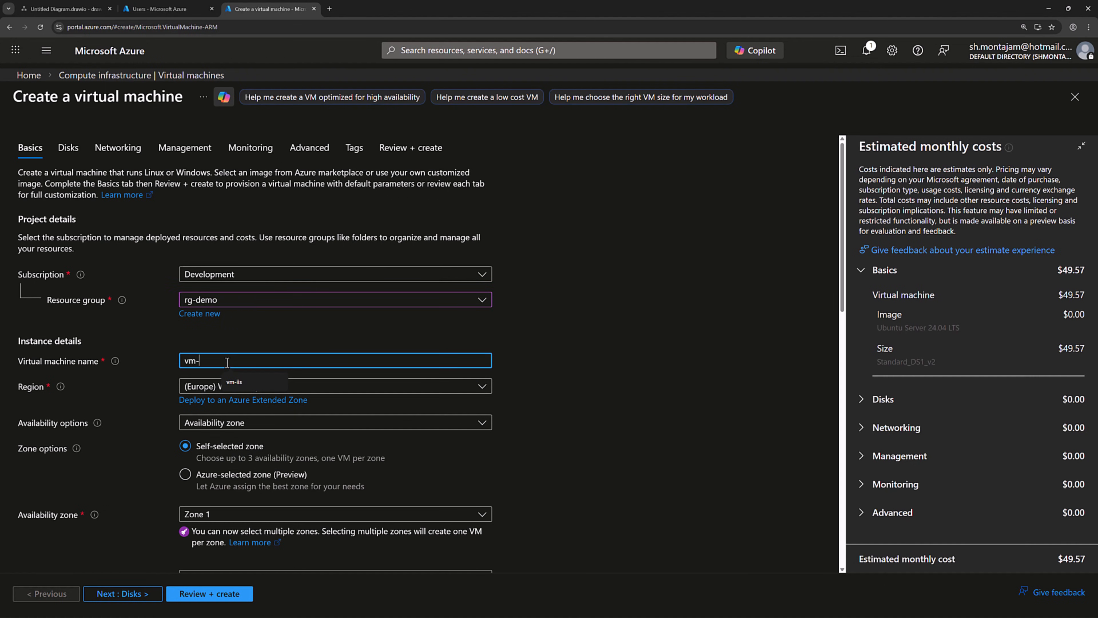
text(dc)
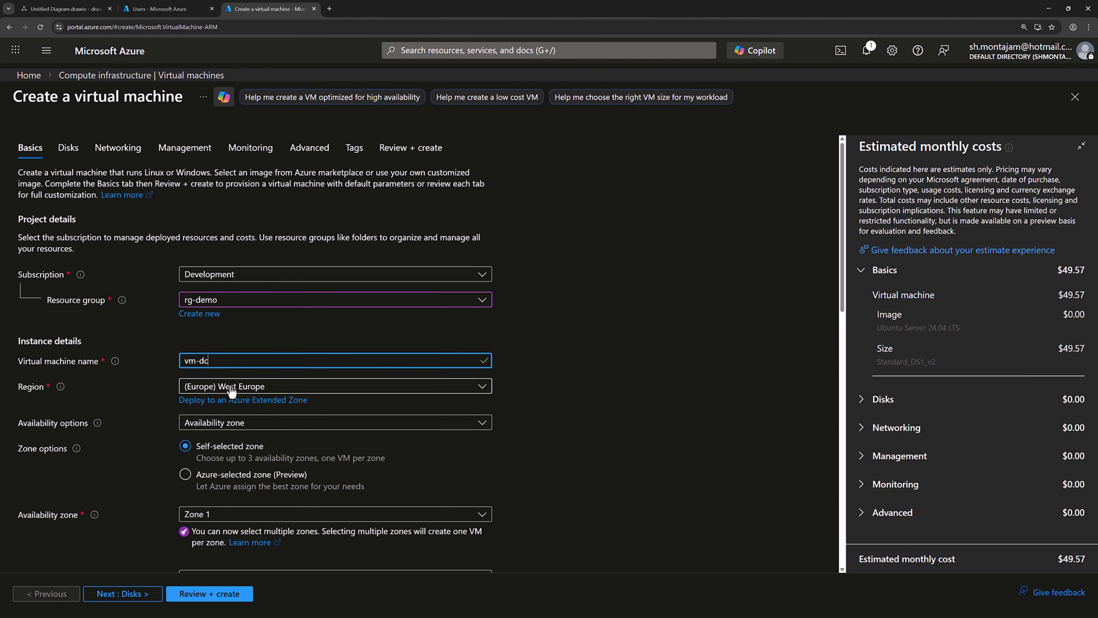
Step: Choose no infrastructure redundancy and the Windows Server 2025 Datacenter image for vm-dc
click(219, 423)
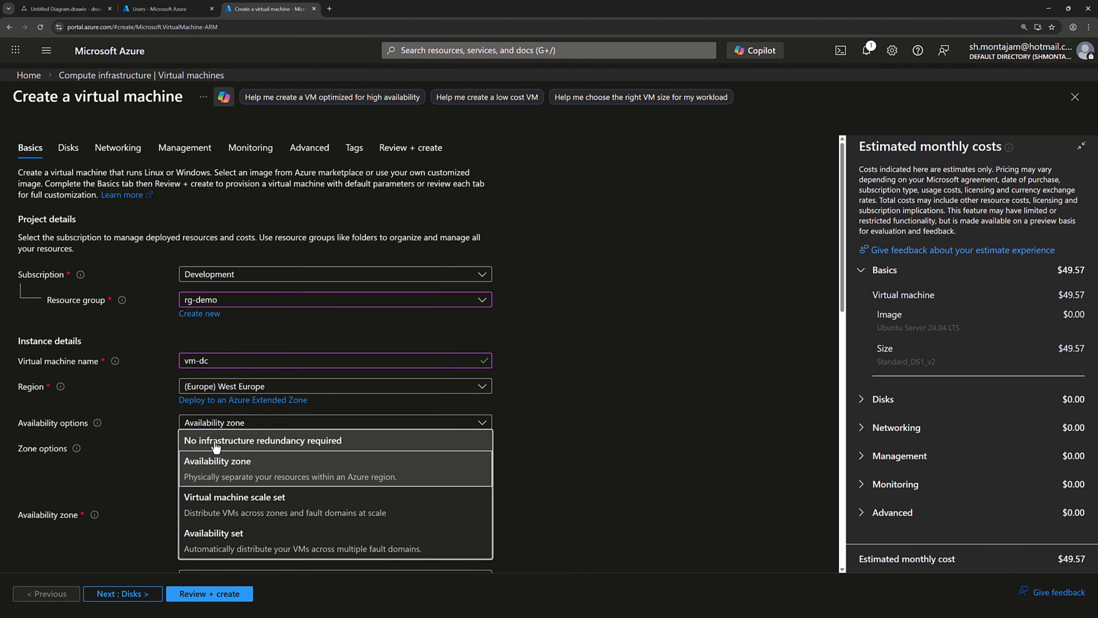
click(221, 439)
scroll(652, 343, down, 3)
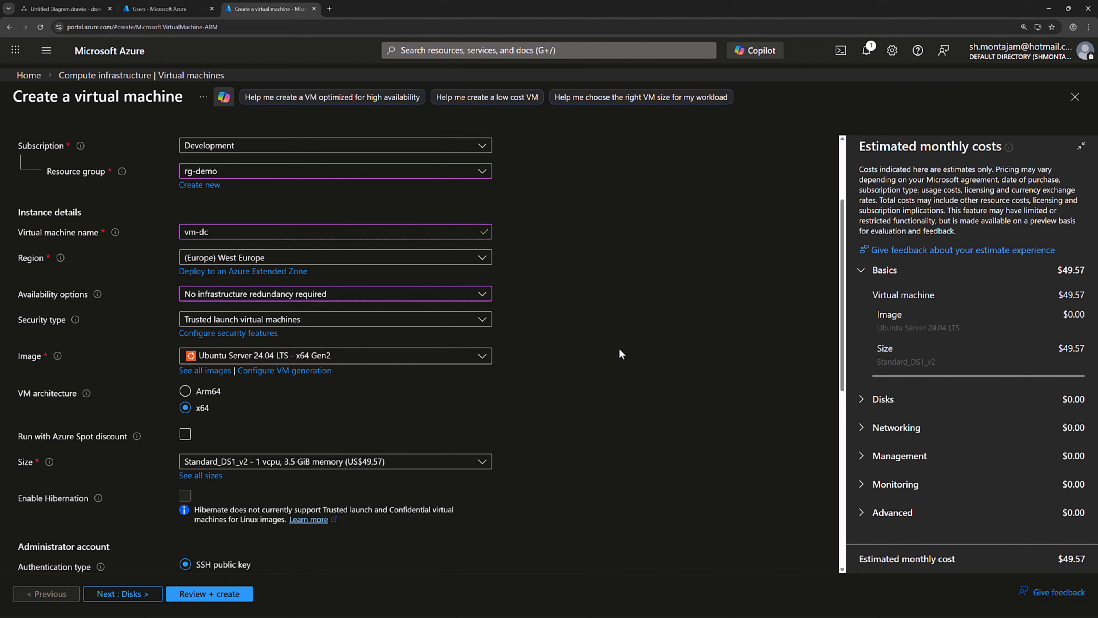
click(461, 358)
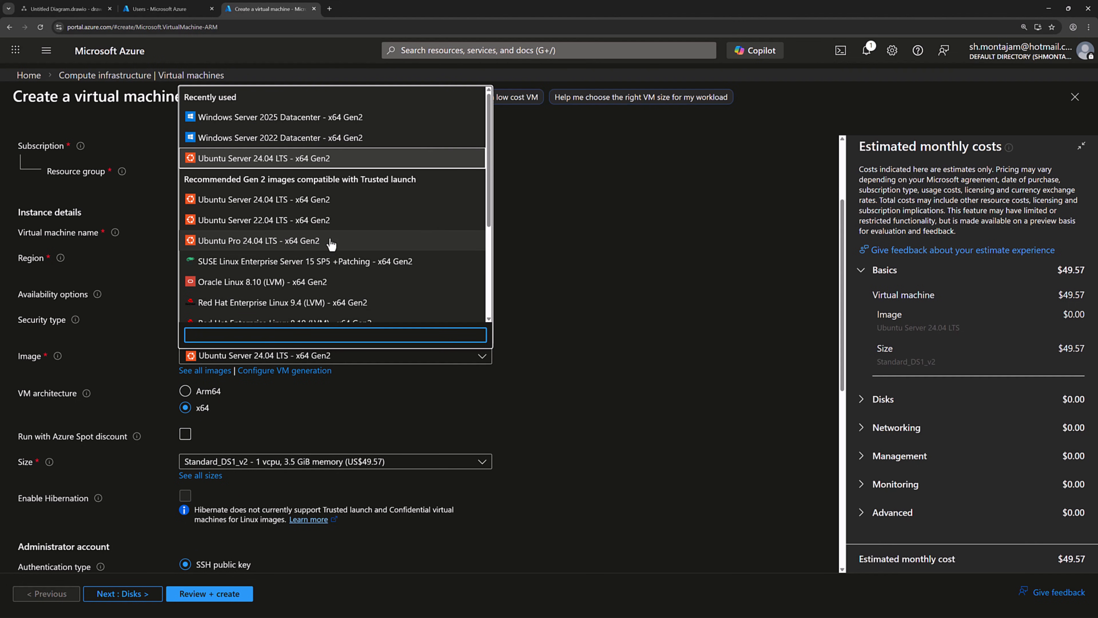
click(284, 124)
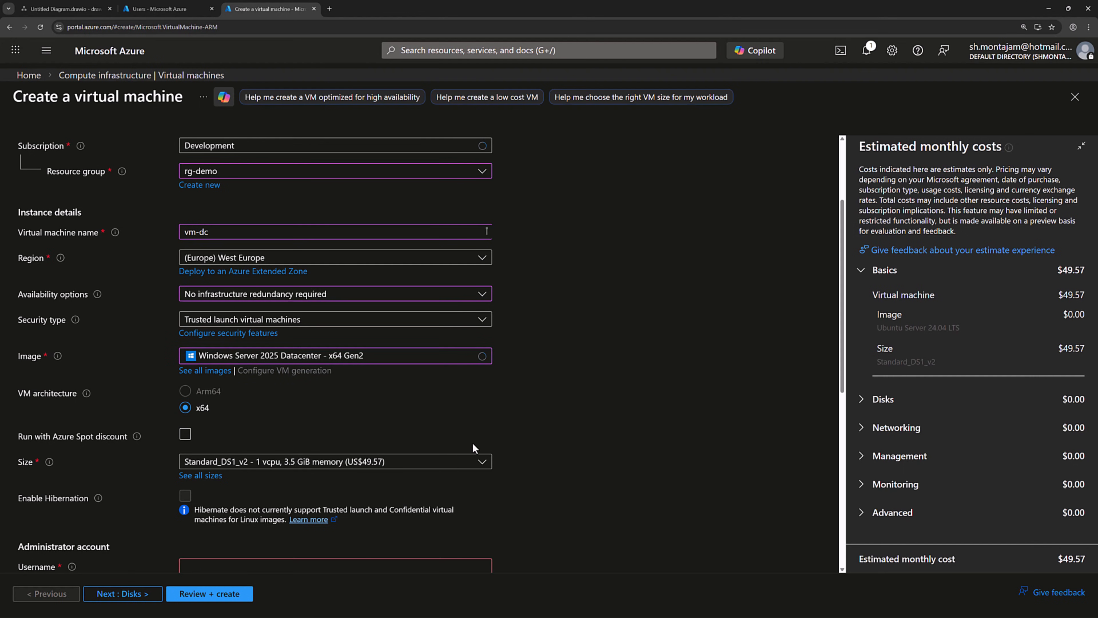
scroll(320, 427, down, 6)
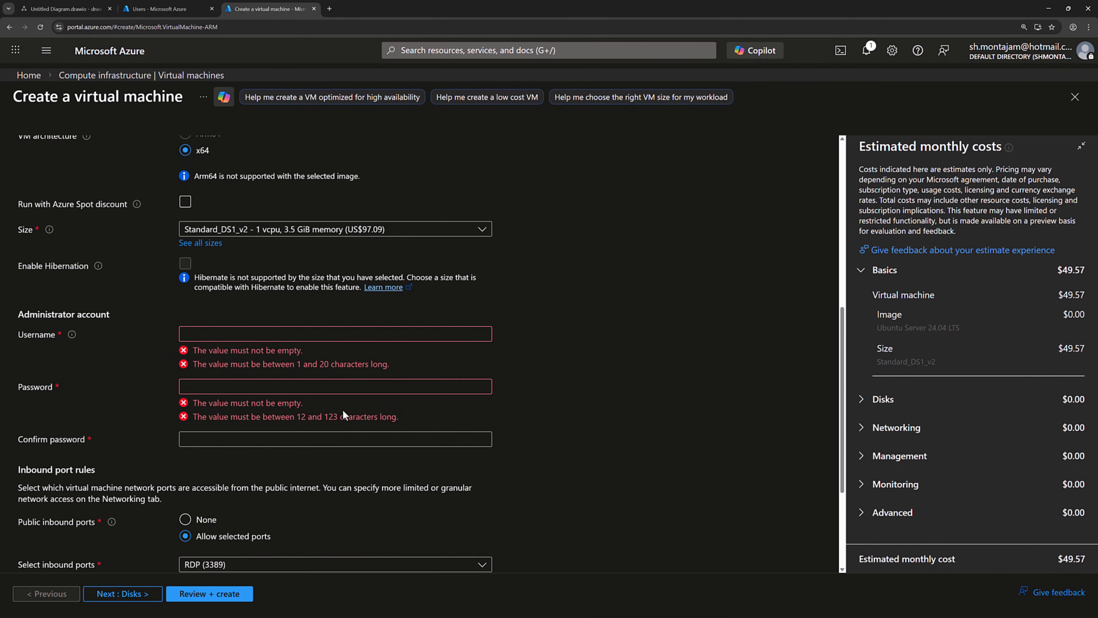
Step: Set administrator username azureadmin with a confirmed password, then advance to the Disks tab
click(263, 337)
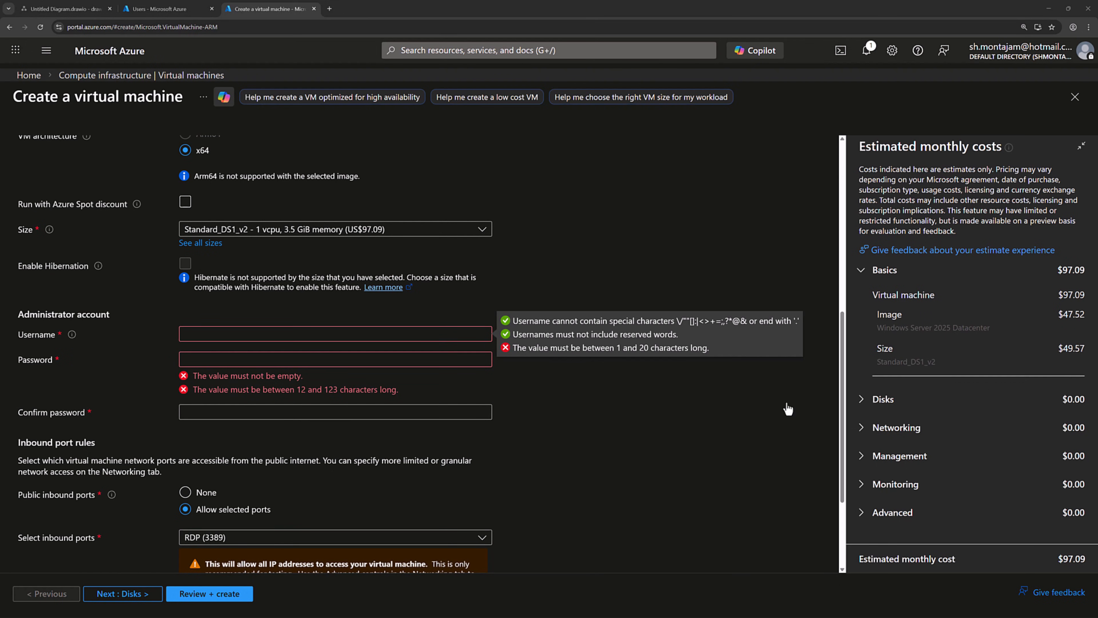
click(235, 334)
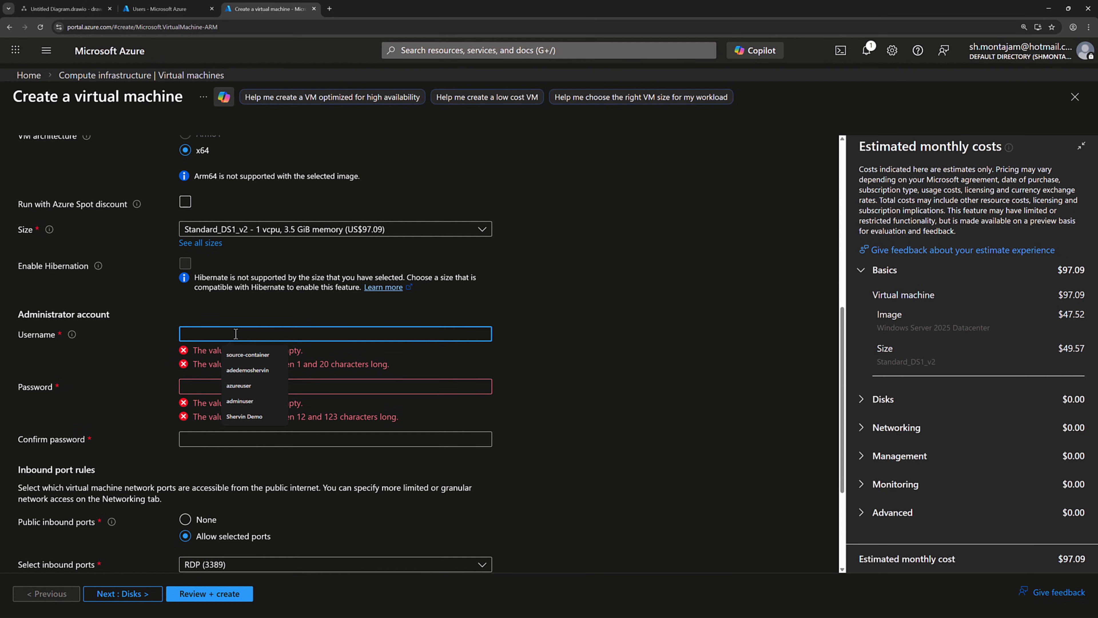
text(azureadmin)
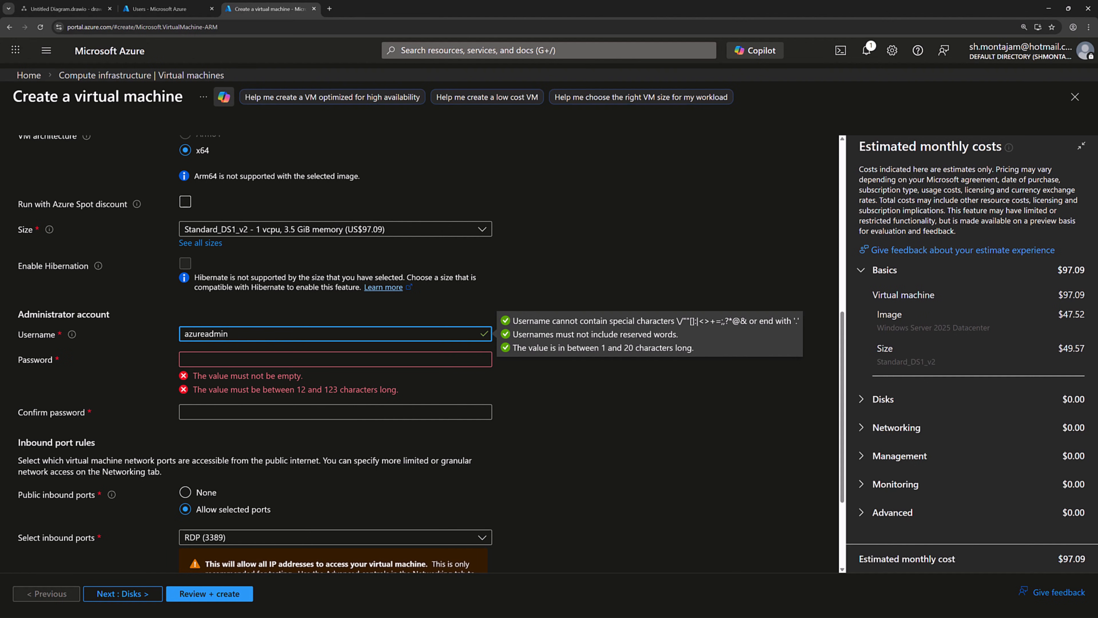
click(437, 357)
key(ctrl+v)
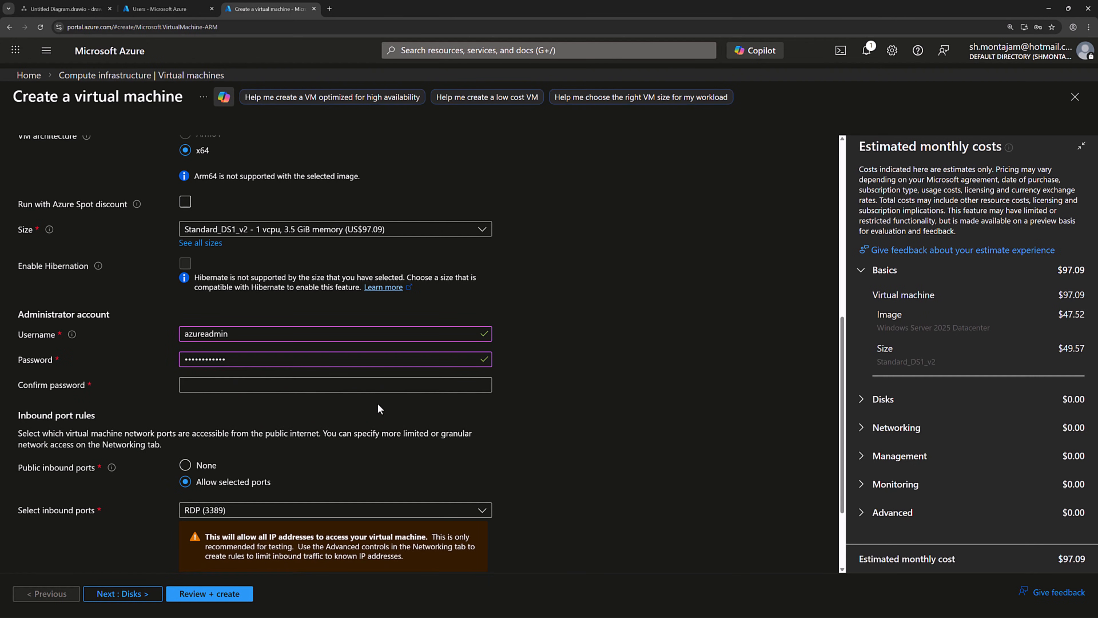
click(375, 386)
key(ctrl+v)
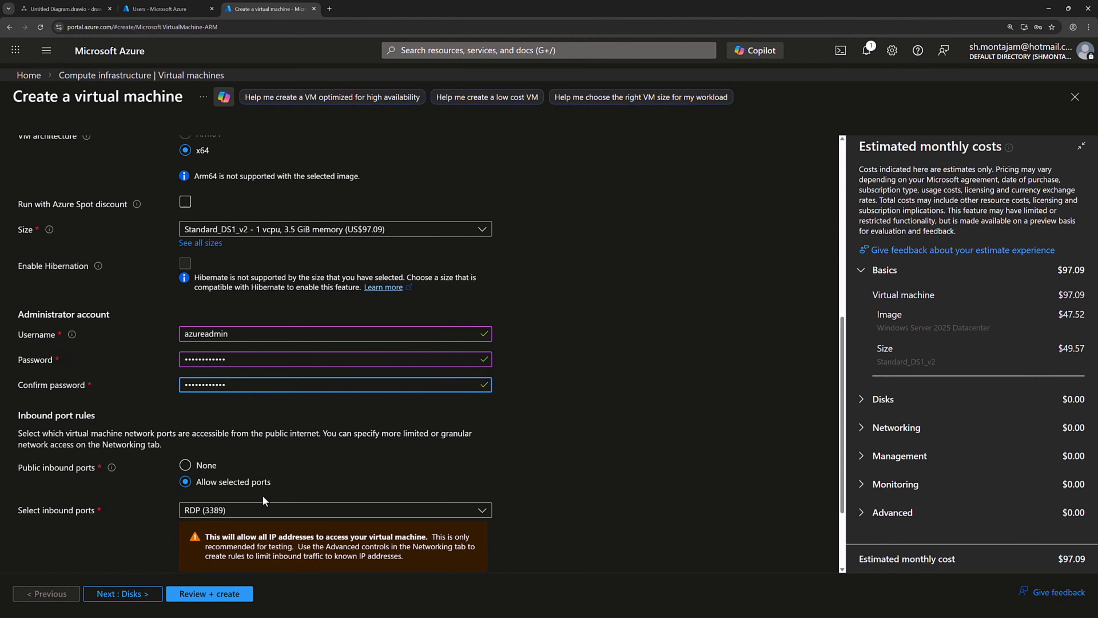
scroll(352, 465, down, 3)
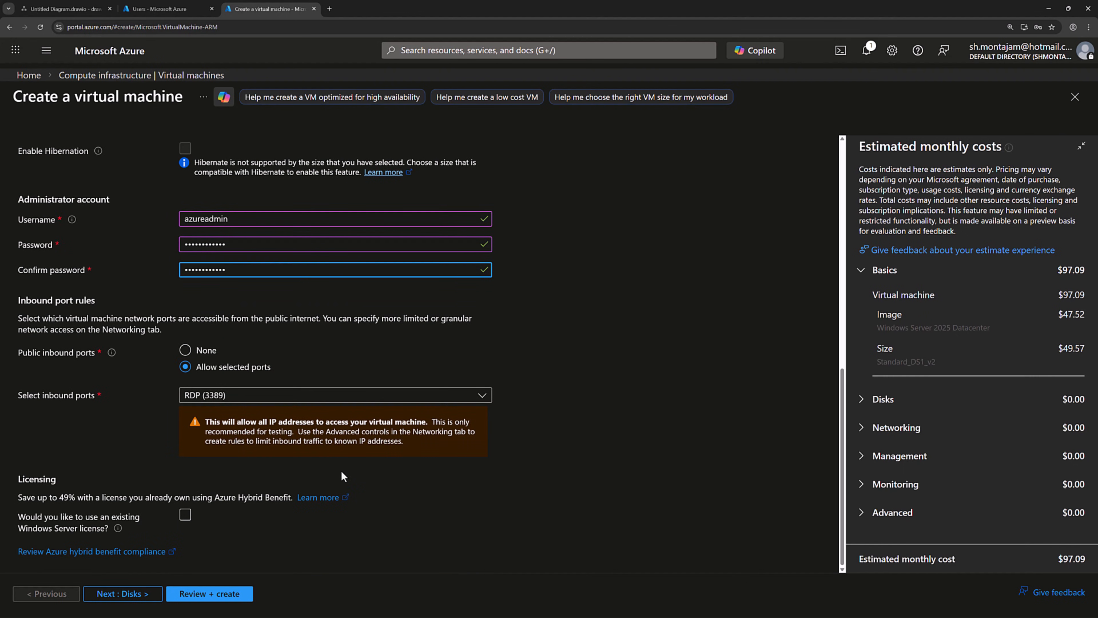
click(137, 599)
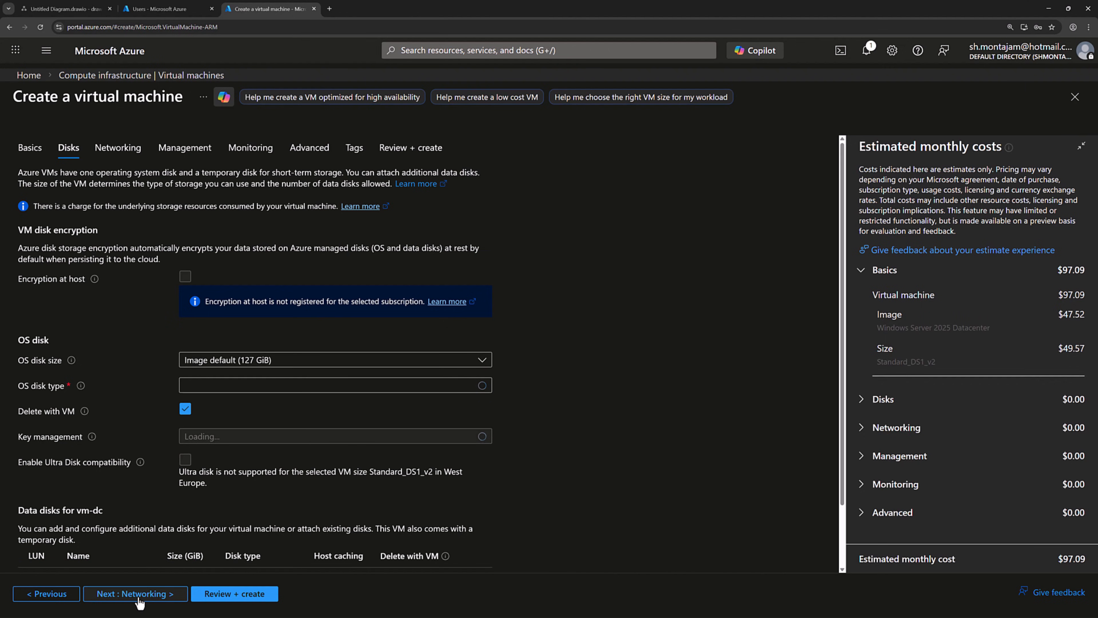
Step: Select vnet-demo (rg-demo) on Networking and set Boot diagnostics to Disable under Monitoring
click(138, 596)
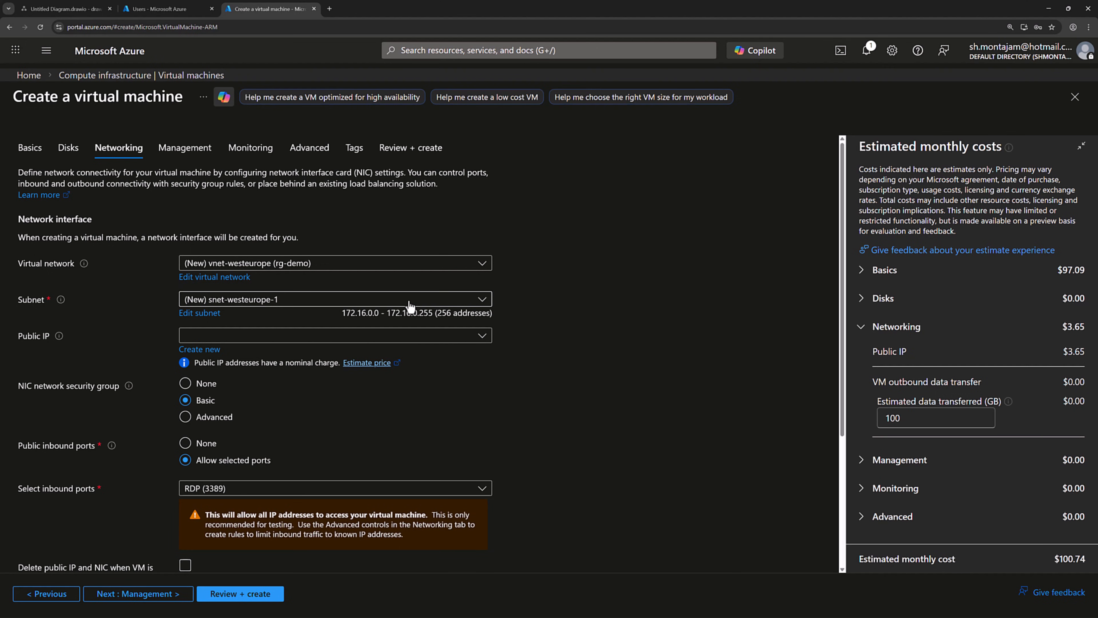
click(374, 264)
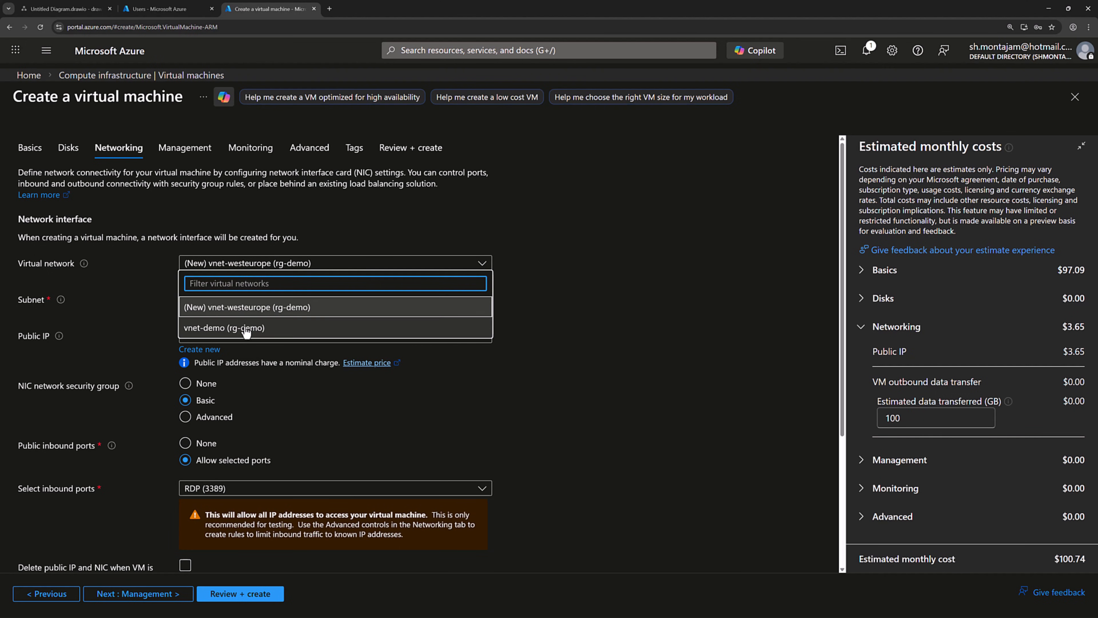
click(220, 333)
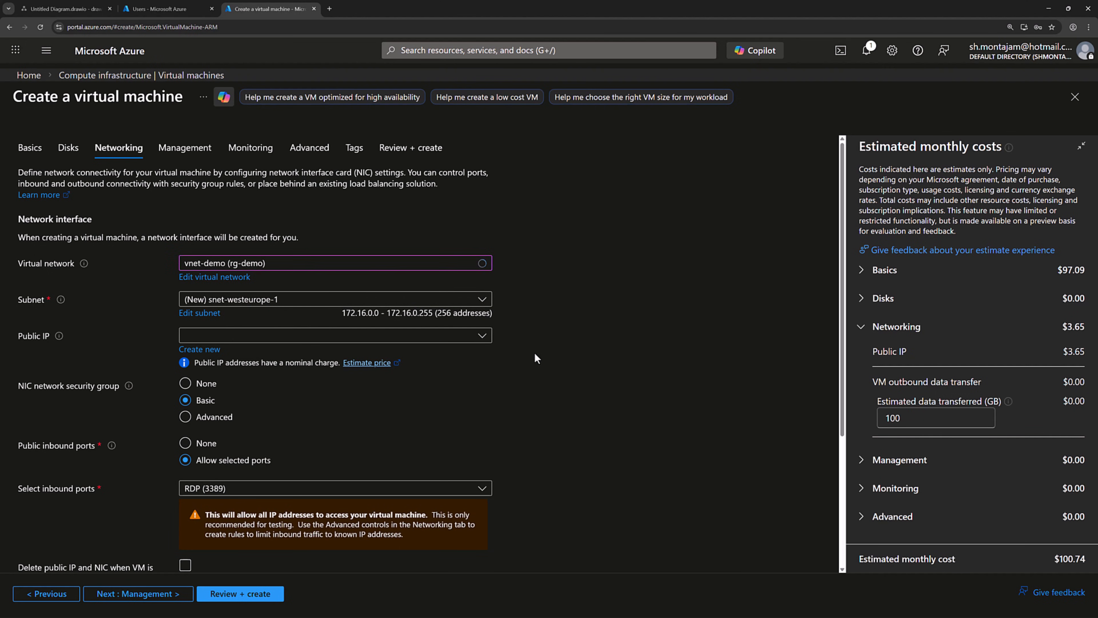
scroll(536, 358, down, 3)
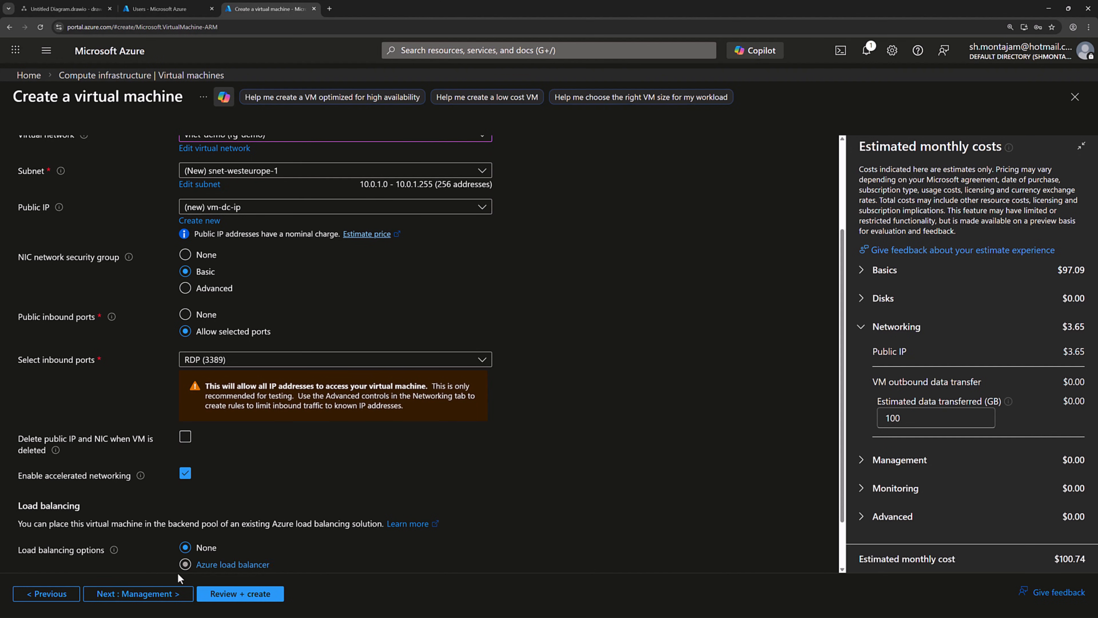
click(155, 601)
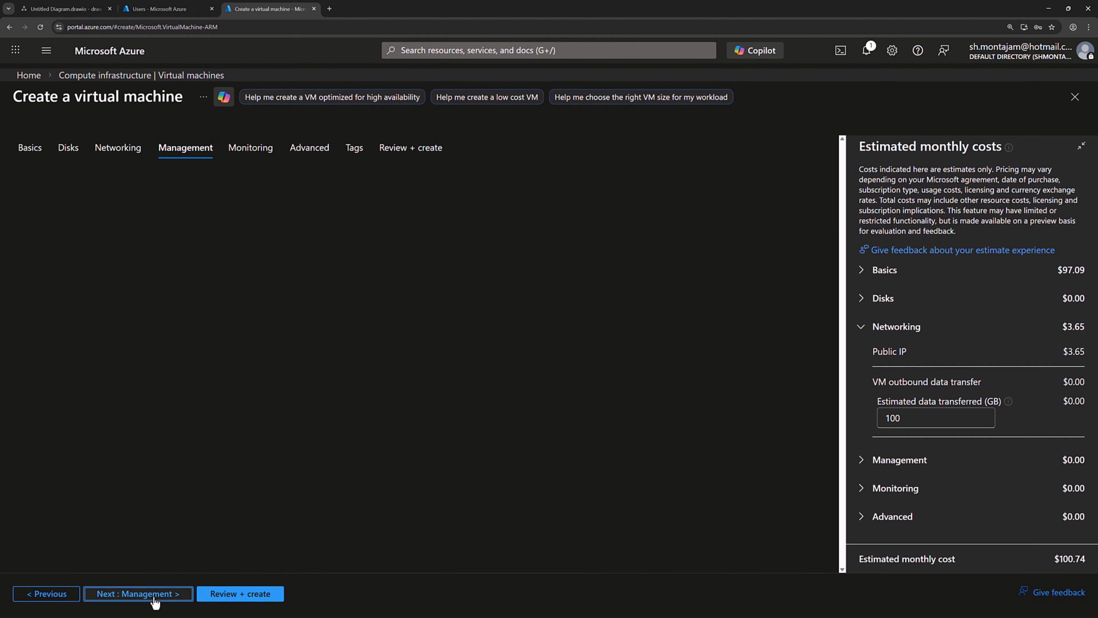
click(147, 593)
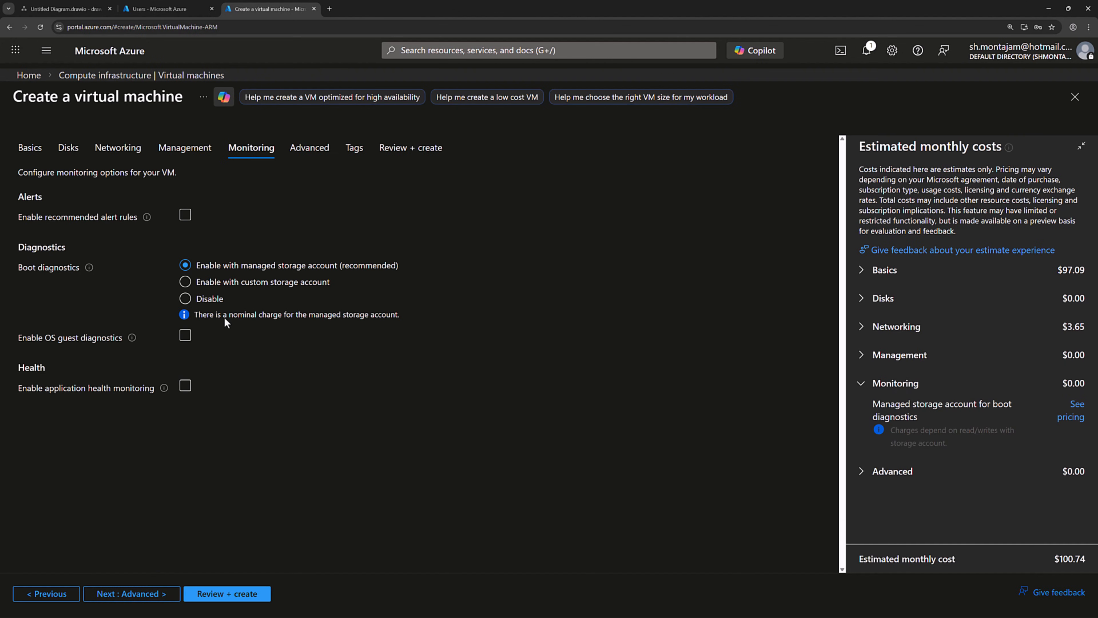
click(212, 304)
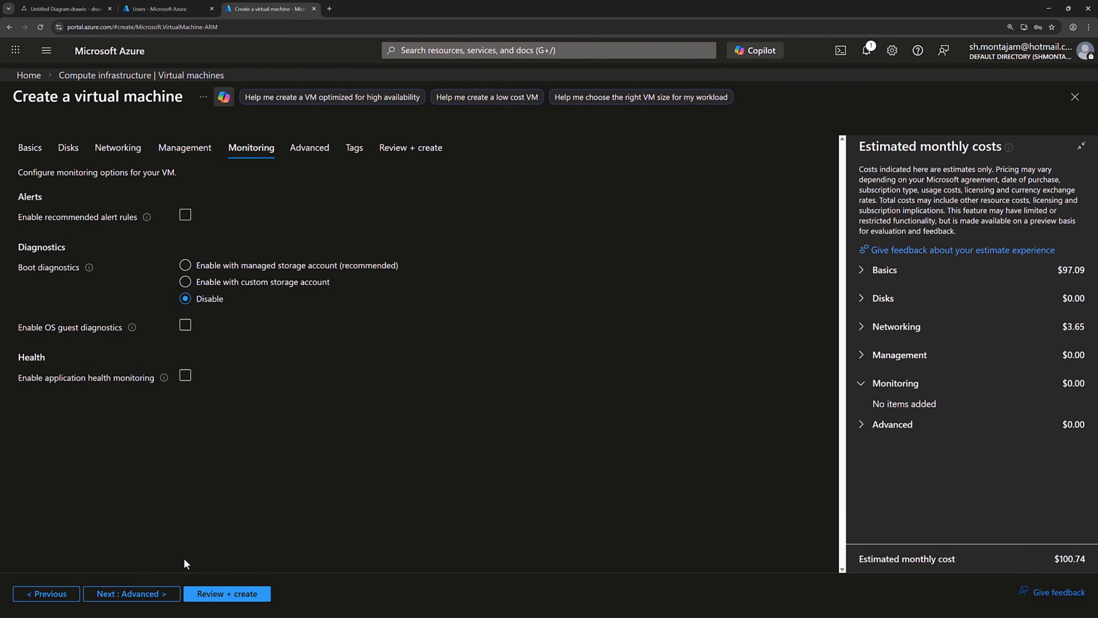
Step: Validate and create vm-dc, then go to its resource page once deployed
click(209, 595)
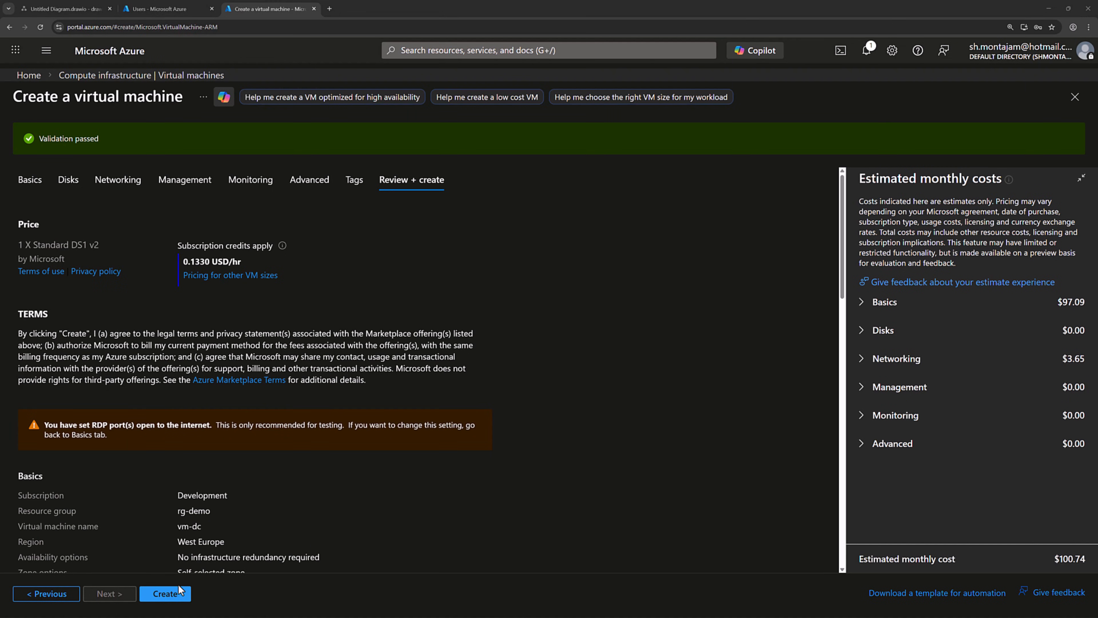
click(187, 592)
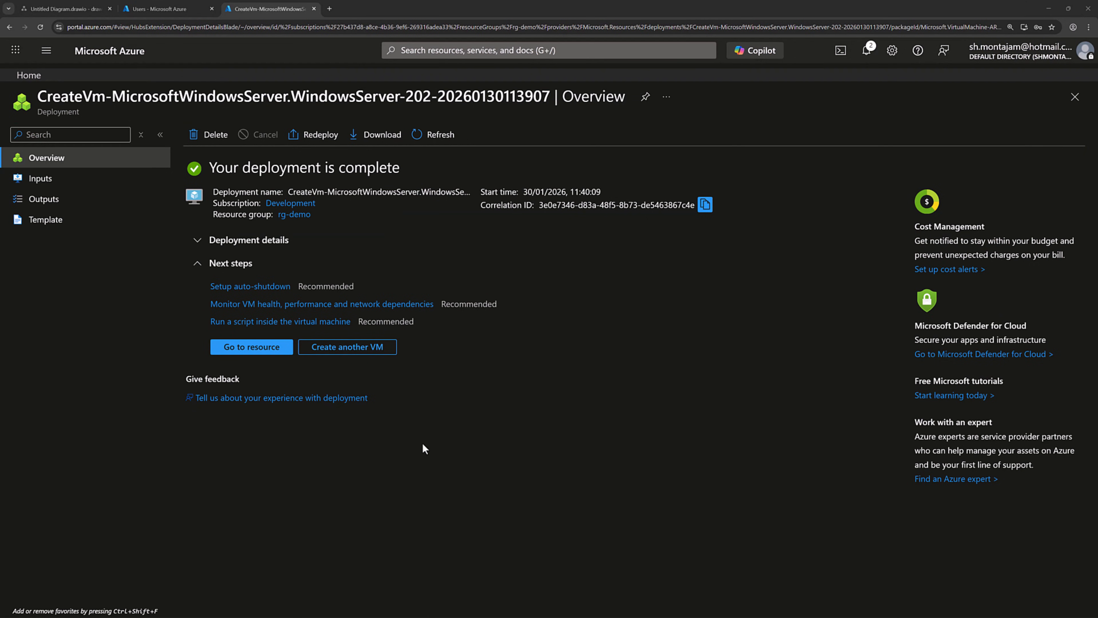
click(268, 350)
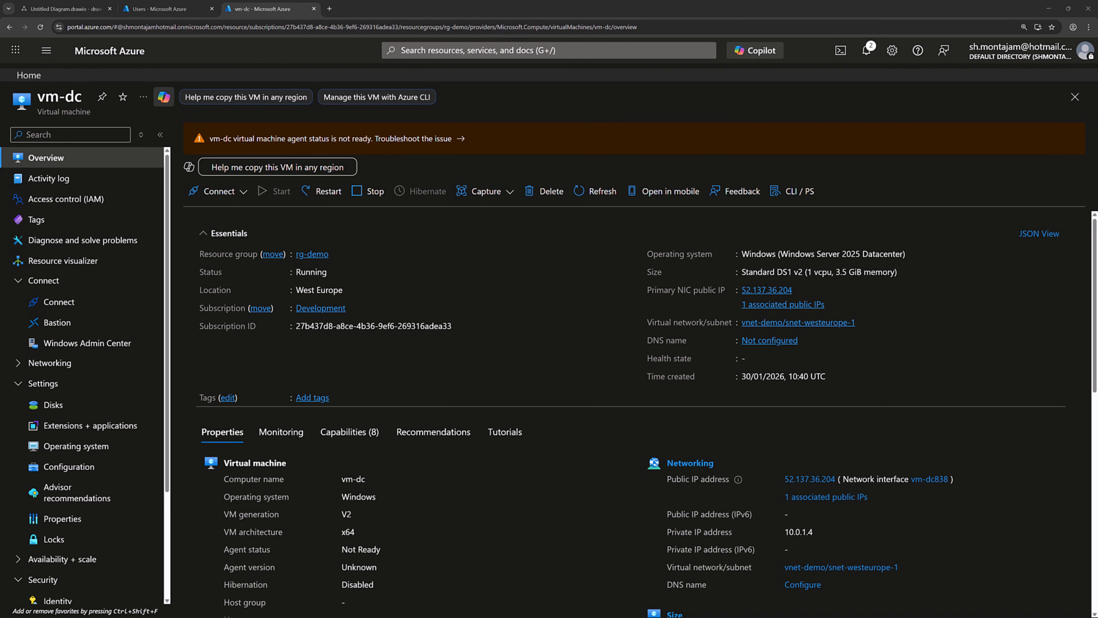
Step: Set ipconfig1 on interface vm-dc838 to Static allocation for 10.0.1.4 and save
click(785, 305)
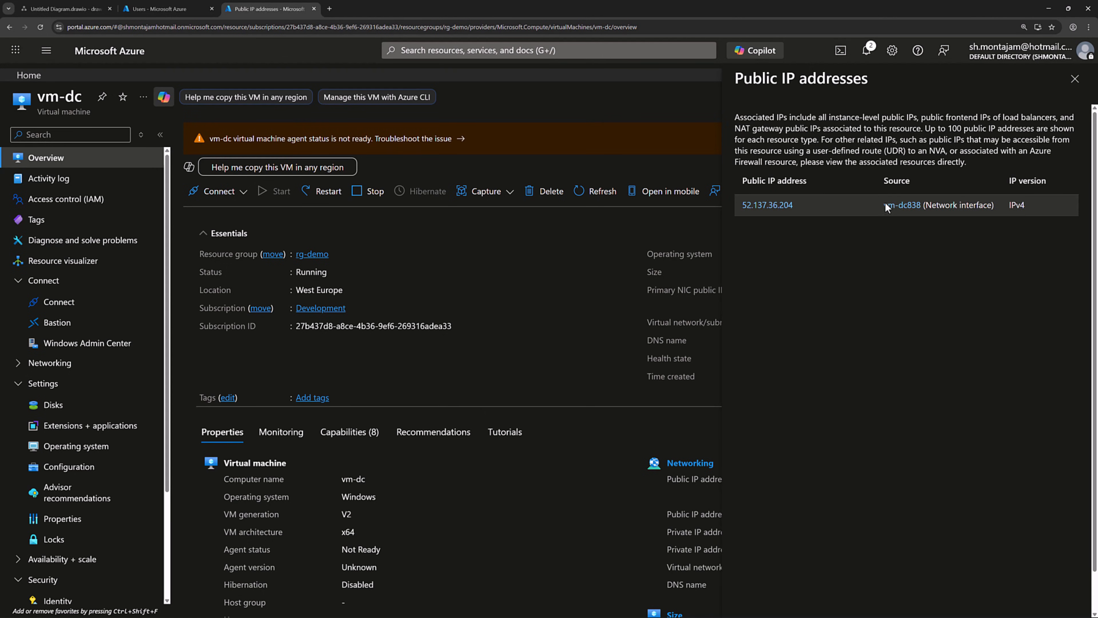
click(903, 205)
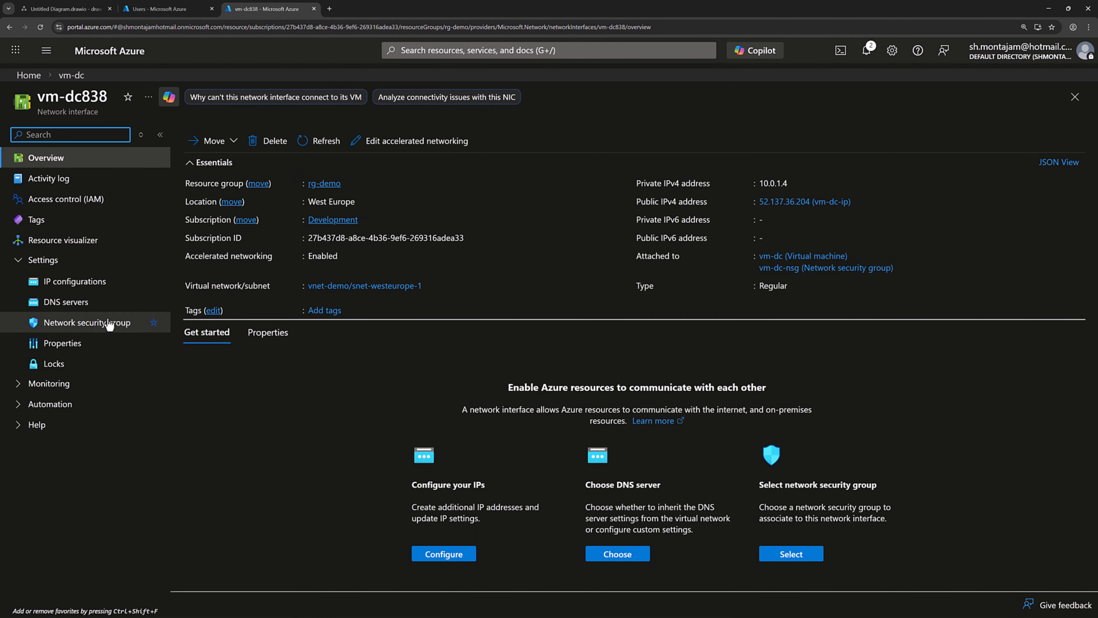
click(79, 286)
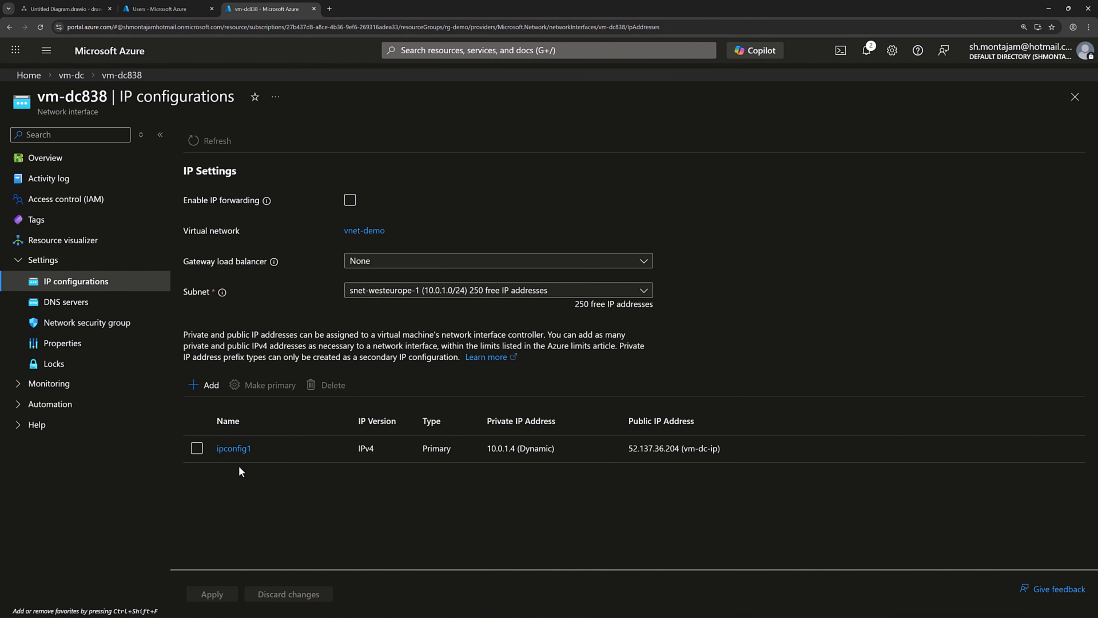
click(234, 448)
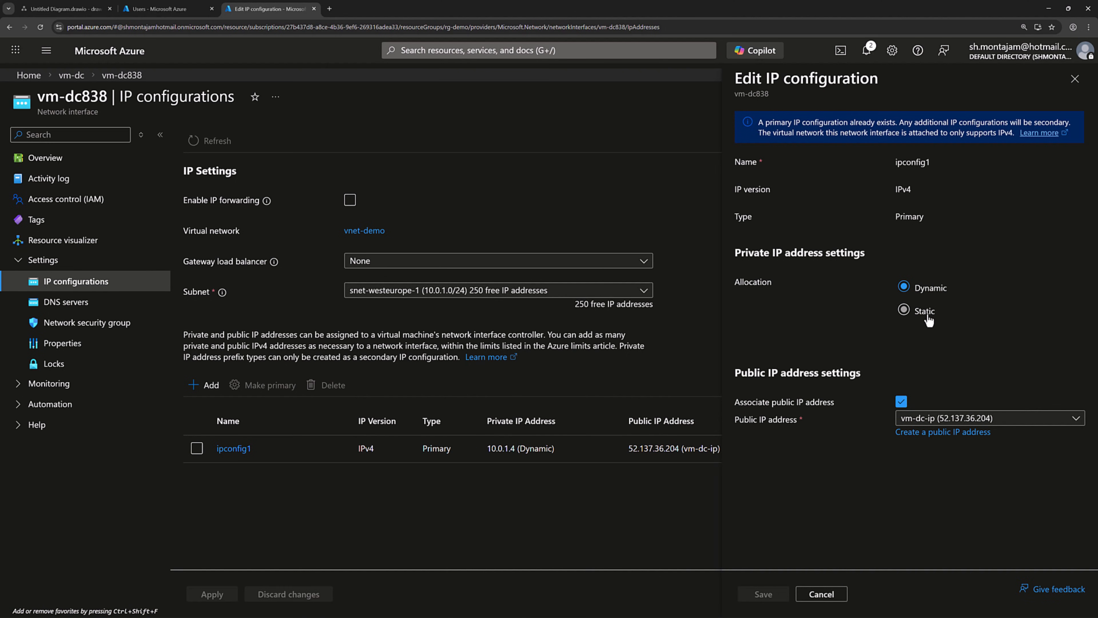
click(927, 318)
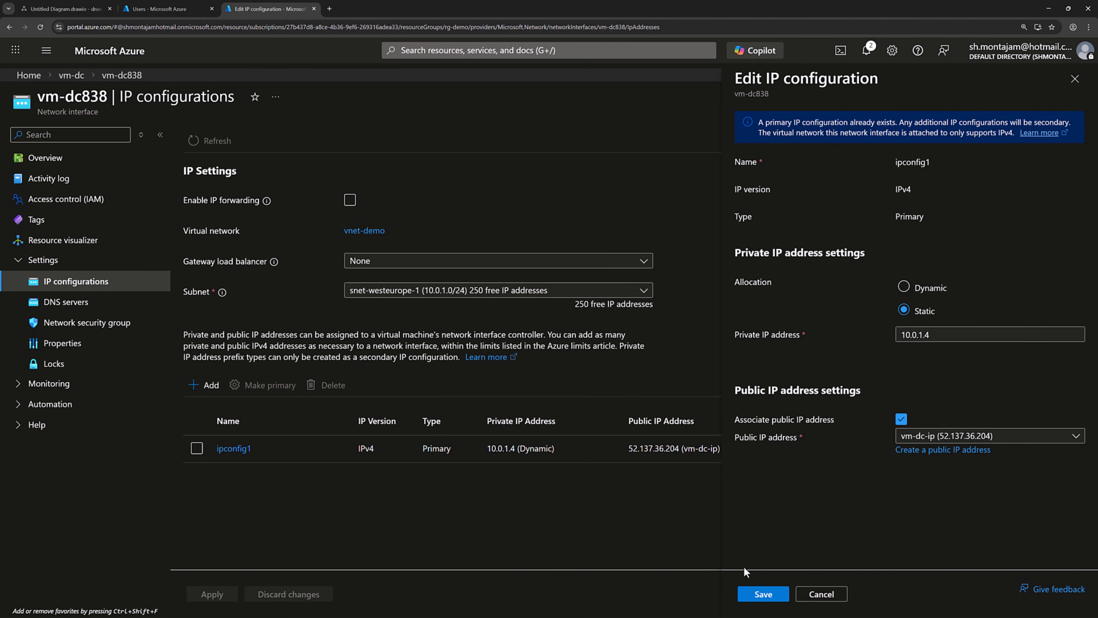
click(759, 599)
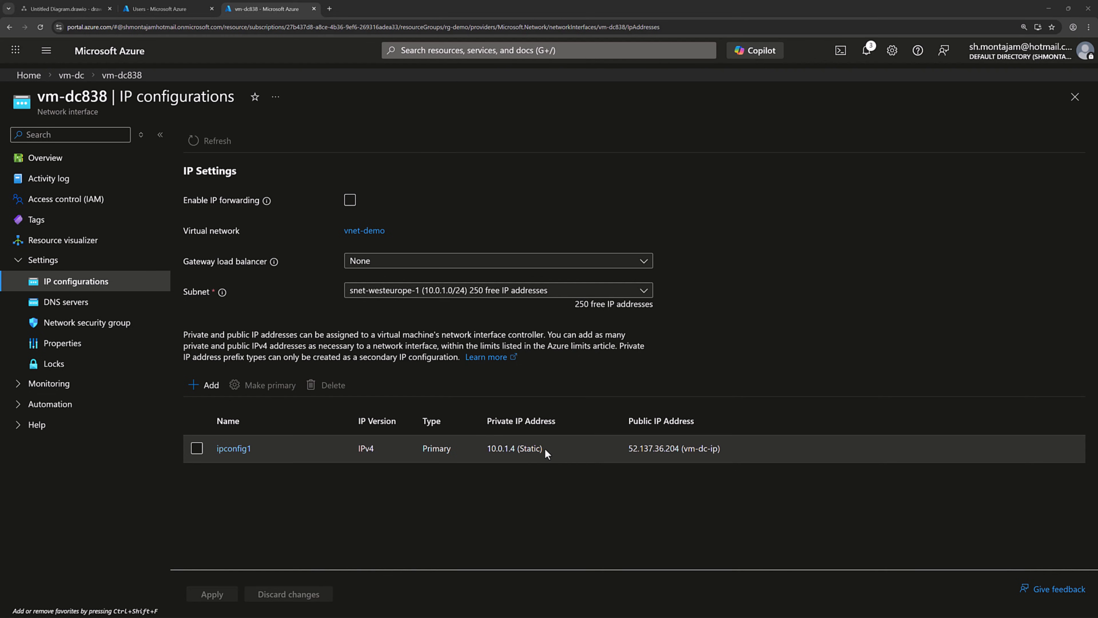
drag(546, 449, 506, 451)
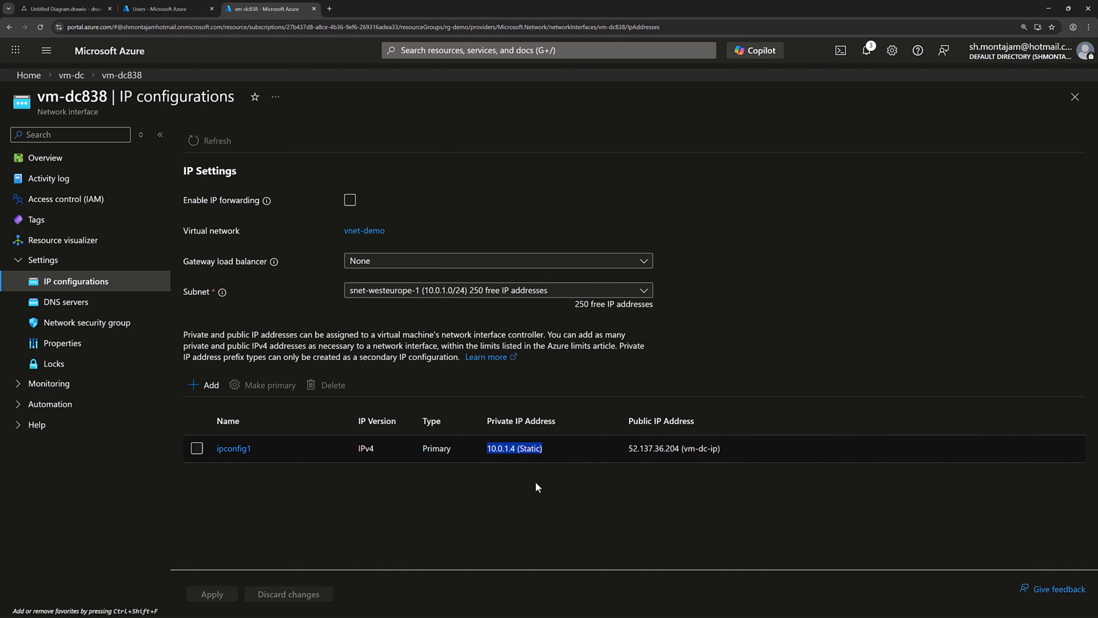
Step: Download vm-dc's RDP file from its Connect page and sign in with the admin credentials
click(78, 80)
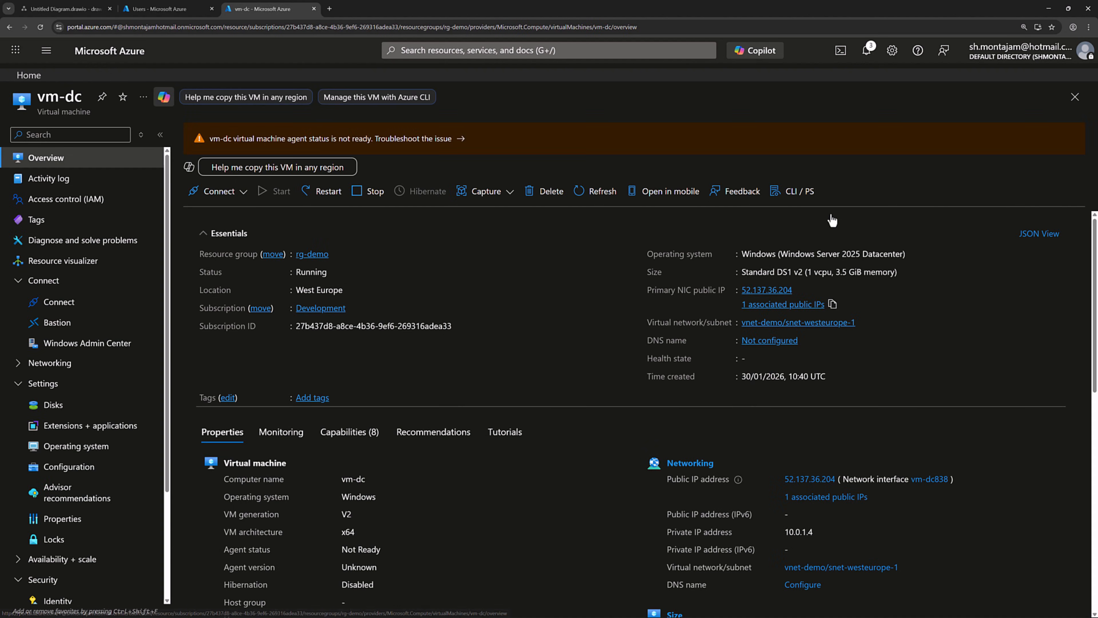
click(243, 191)
click(212, 213)
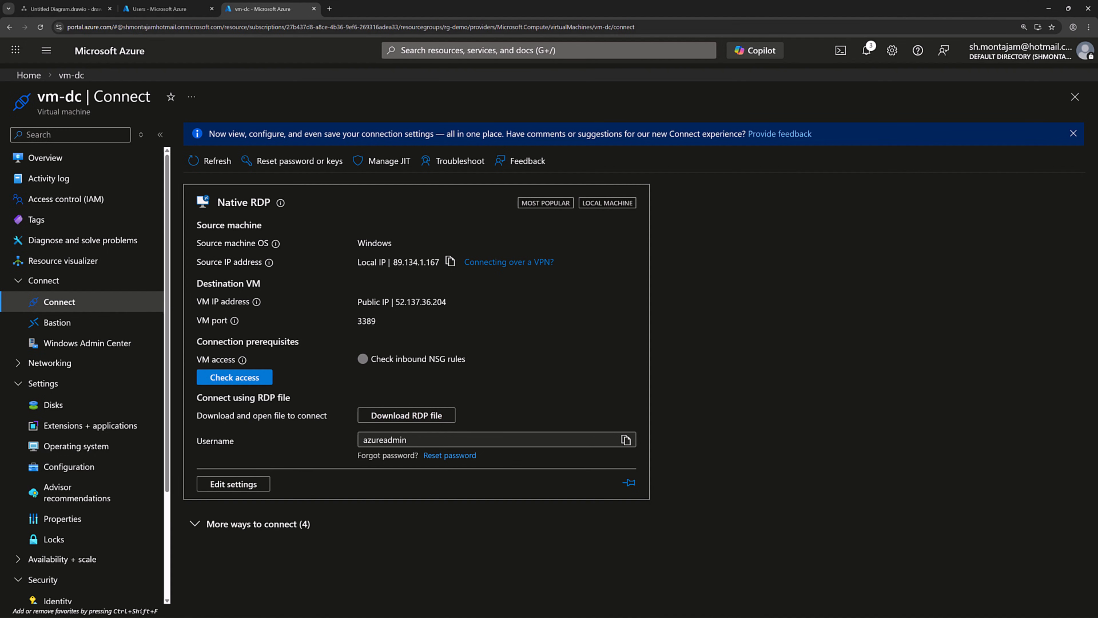
click(408, 416)
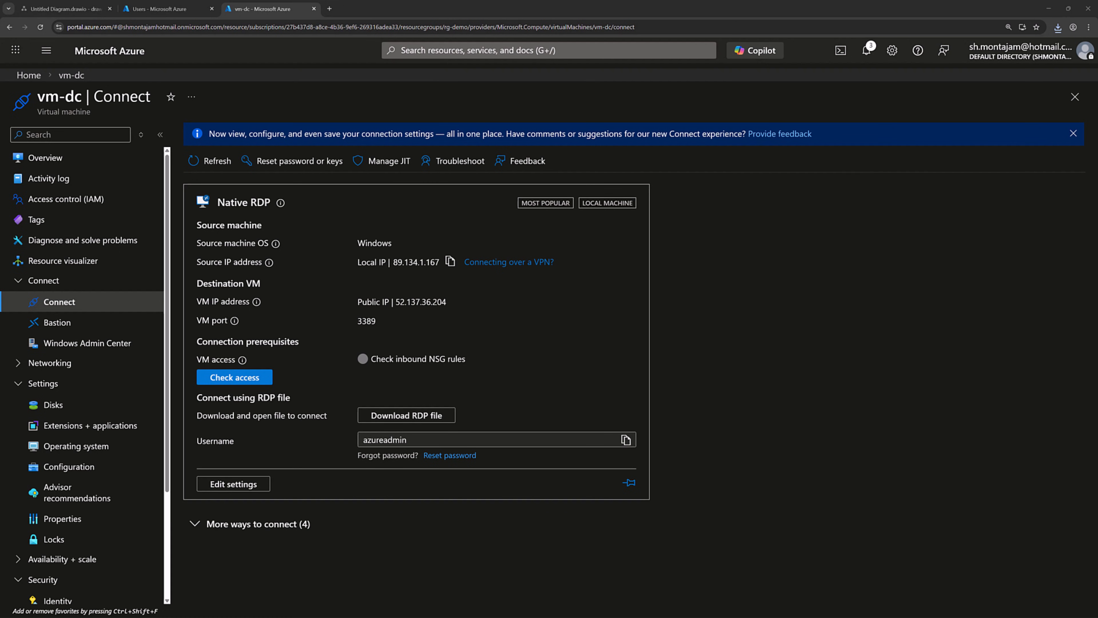
click(611, 350)
drag(763, 246, 461, 211)
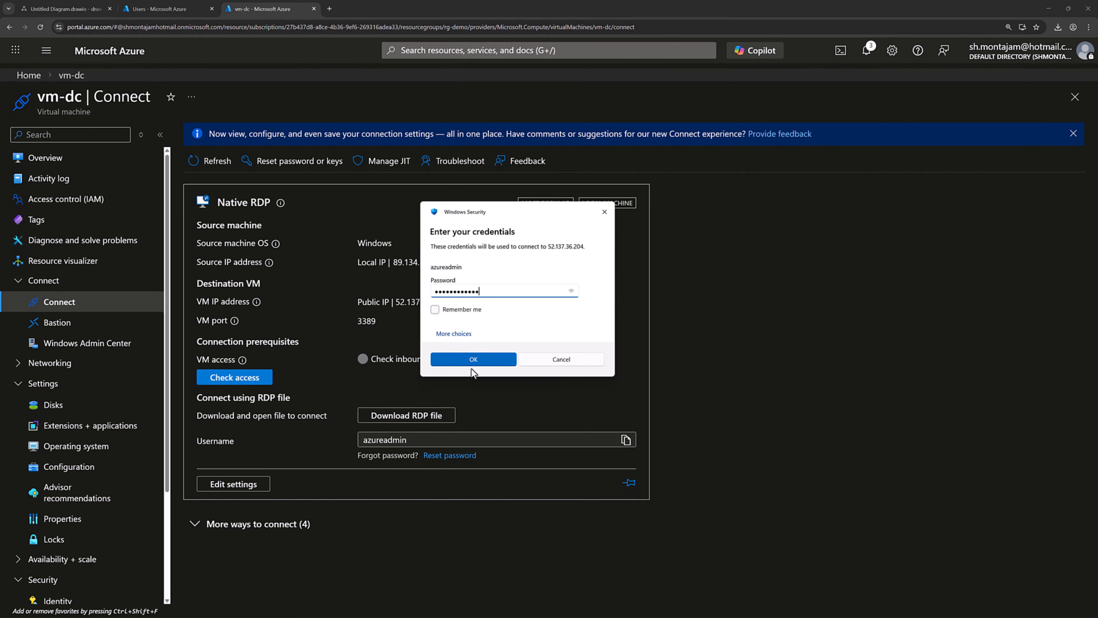
click(473, 364)
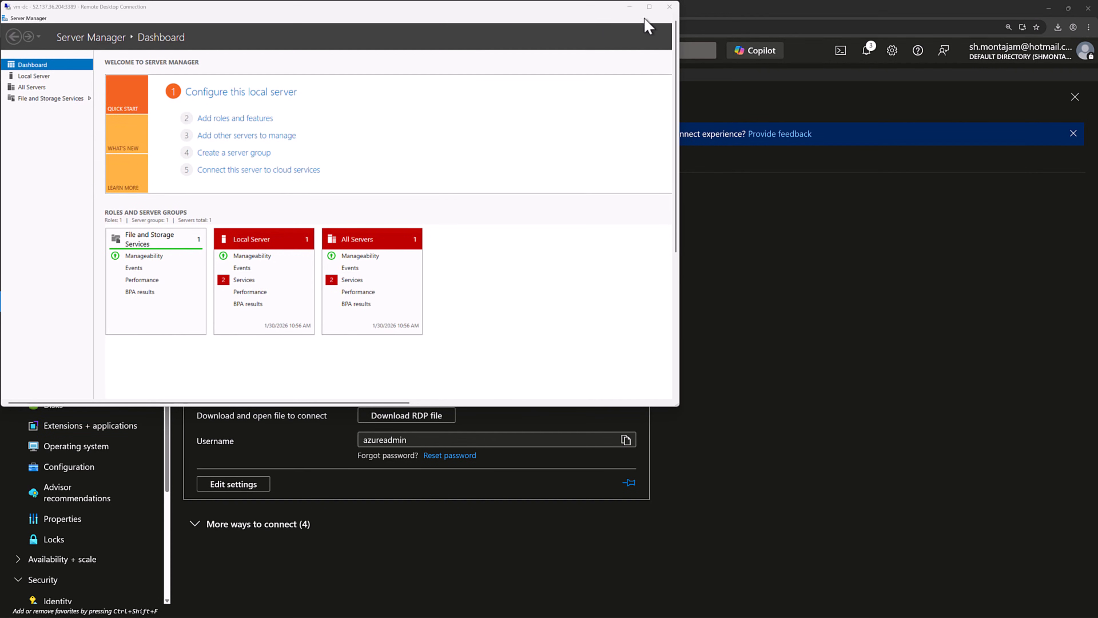
Step: Maximize the remote session and start a role-based installation targeting vm-dc
click(649, 7)
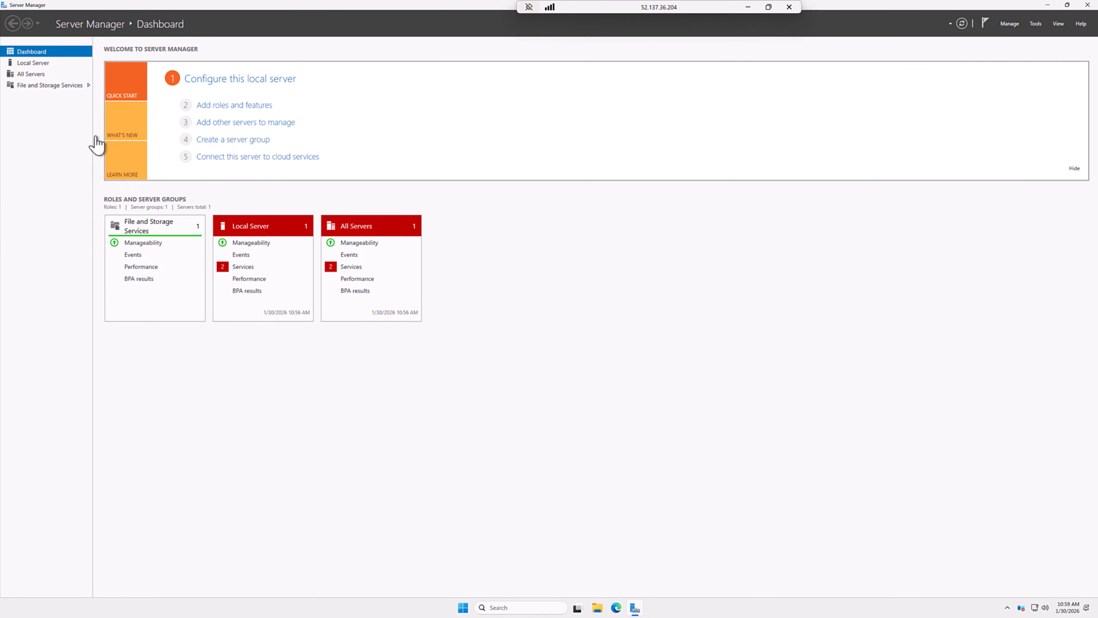
click(226, 107)
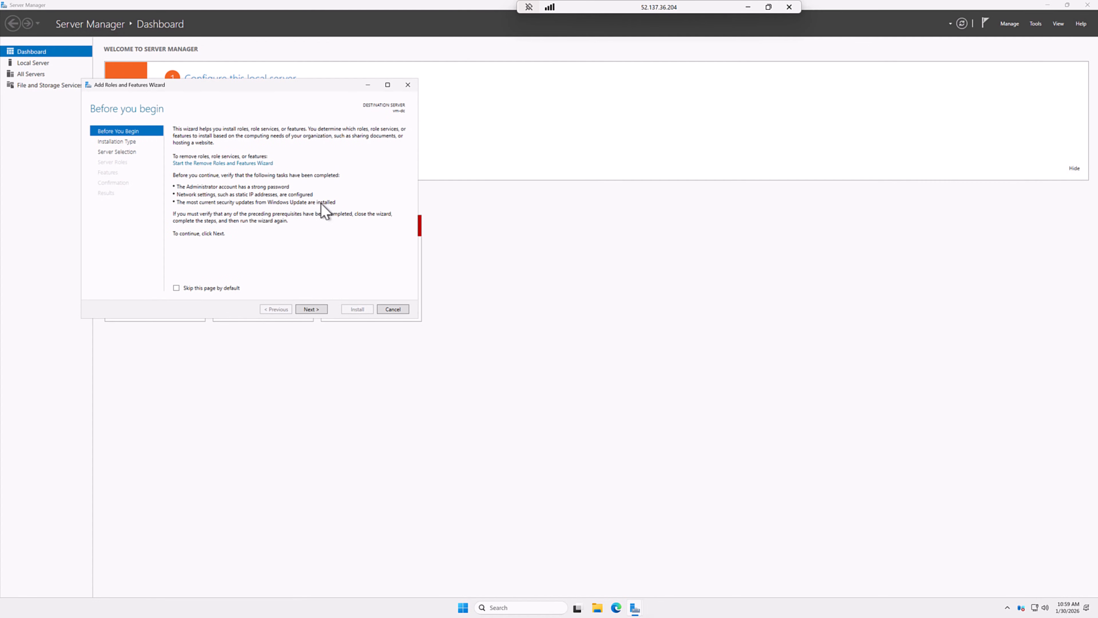
click(310, 310)
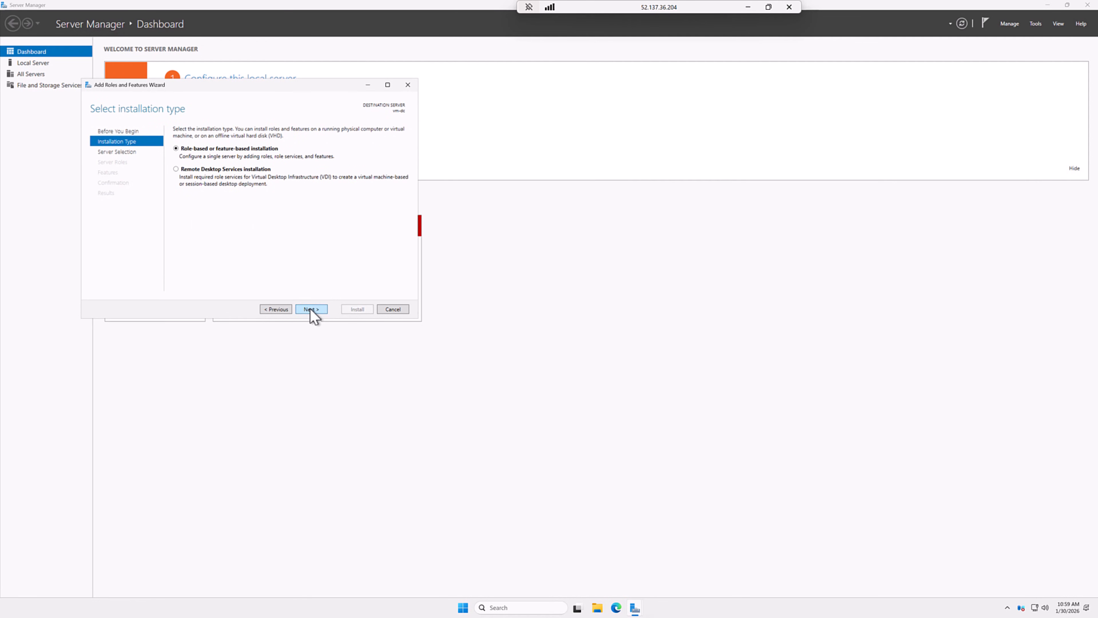
click(311, 310)
click(311, 310)
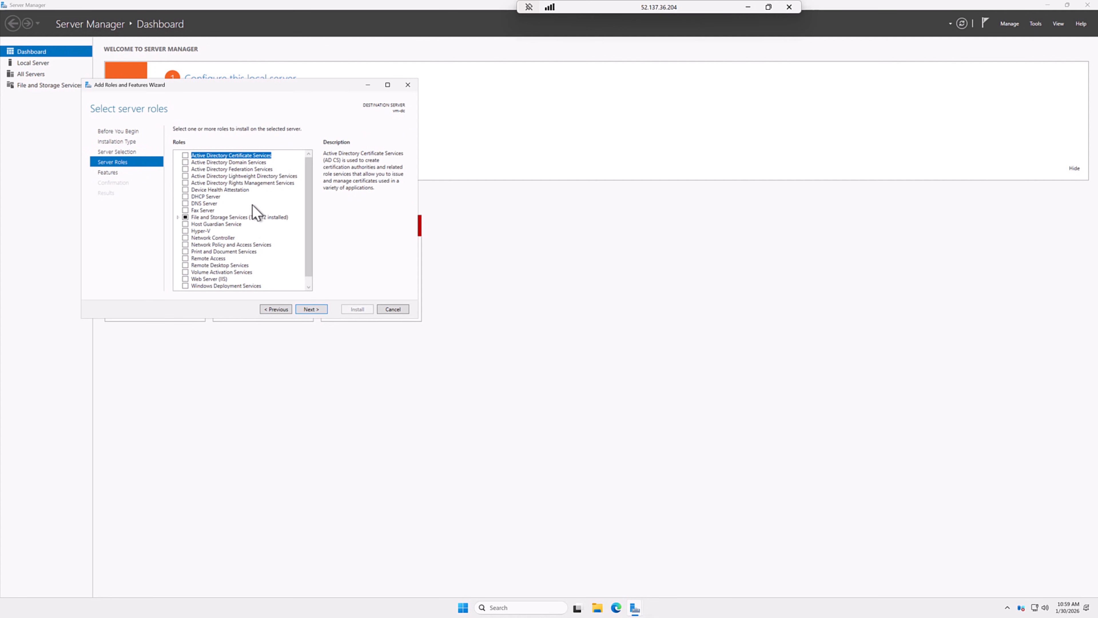
Step: Select Active Directory Domain Services with its management tools and install it
click(185, 162)
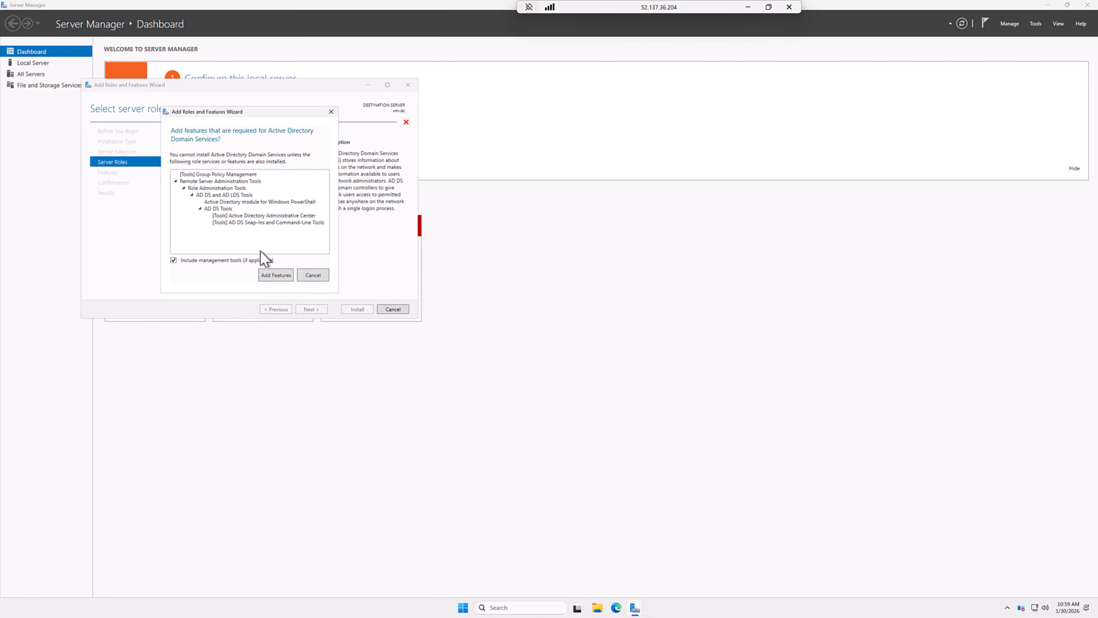
click(273, 277)
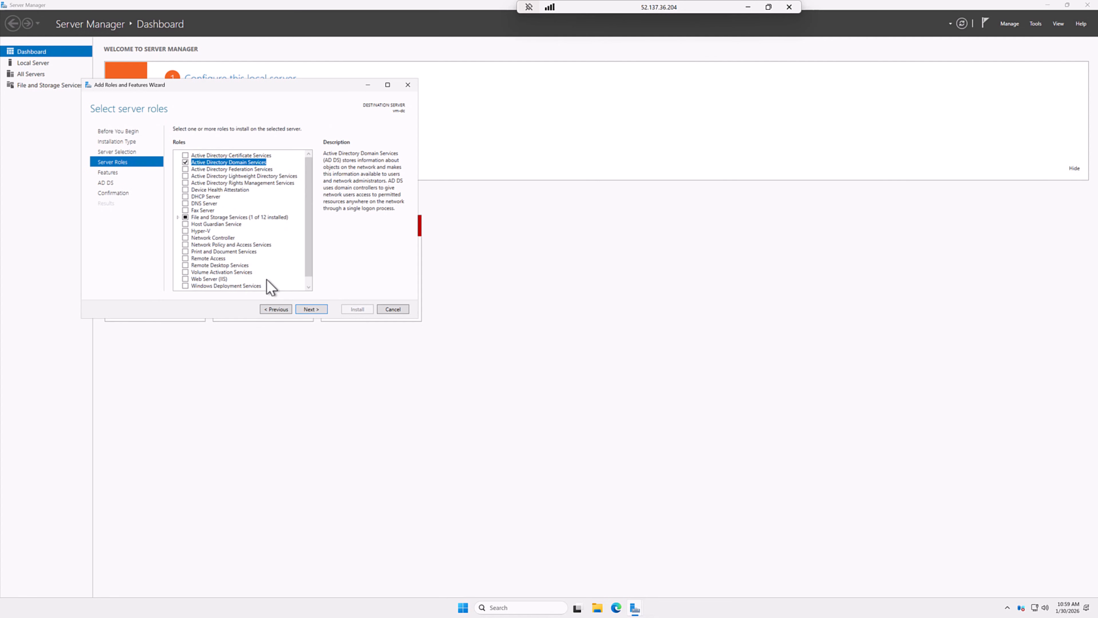
click(311, 309)
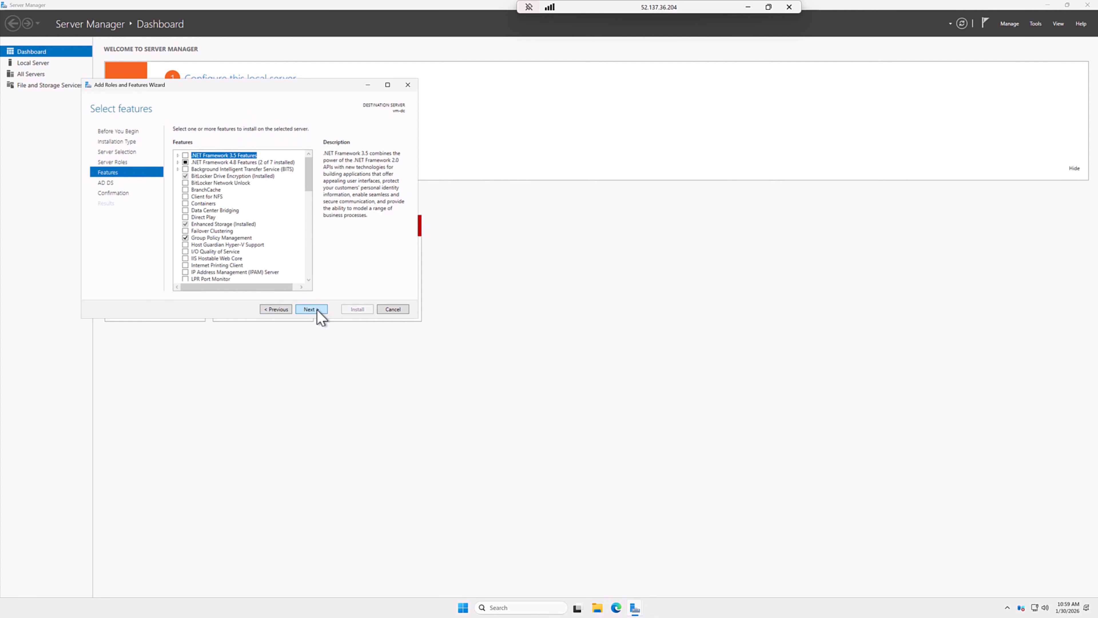
click(311, 308)
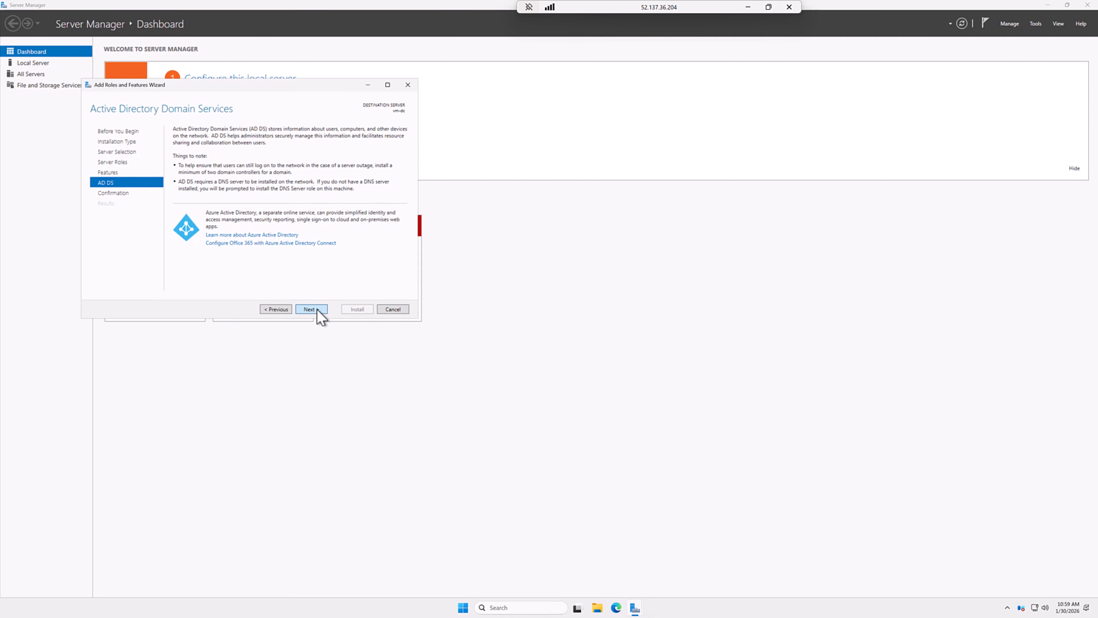
click(319, 311)
click(359, 309)
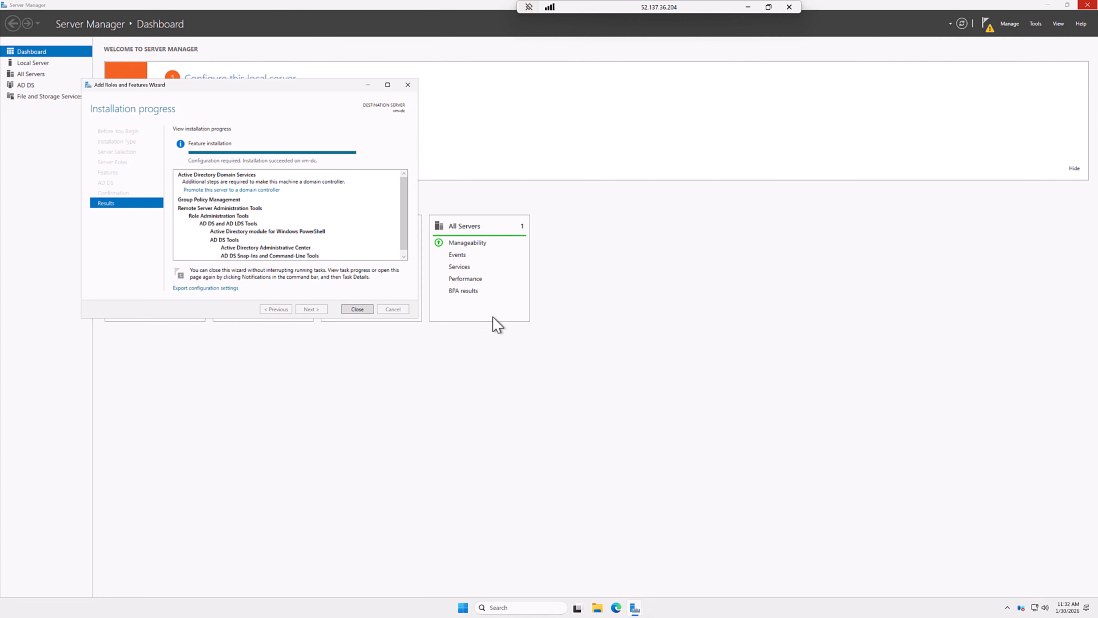
click(352, 311)
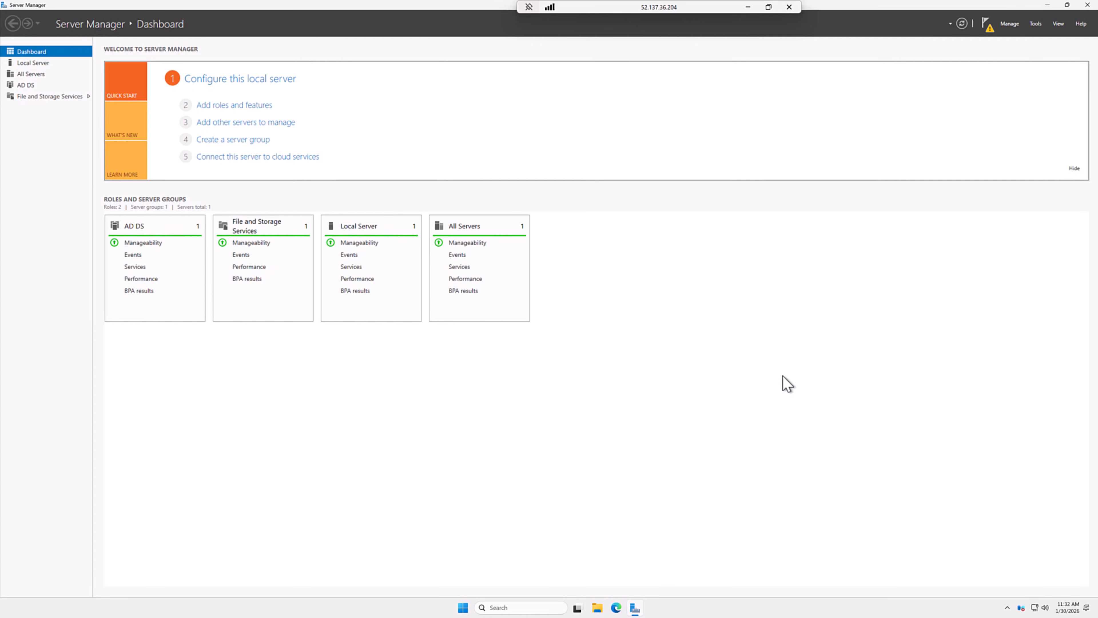
Step: Choose Add a new forest with root domain shervindemo.local in the promotion wizard
click(990, 31)
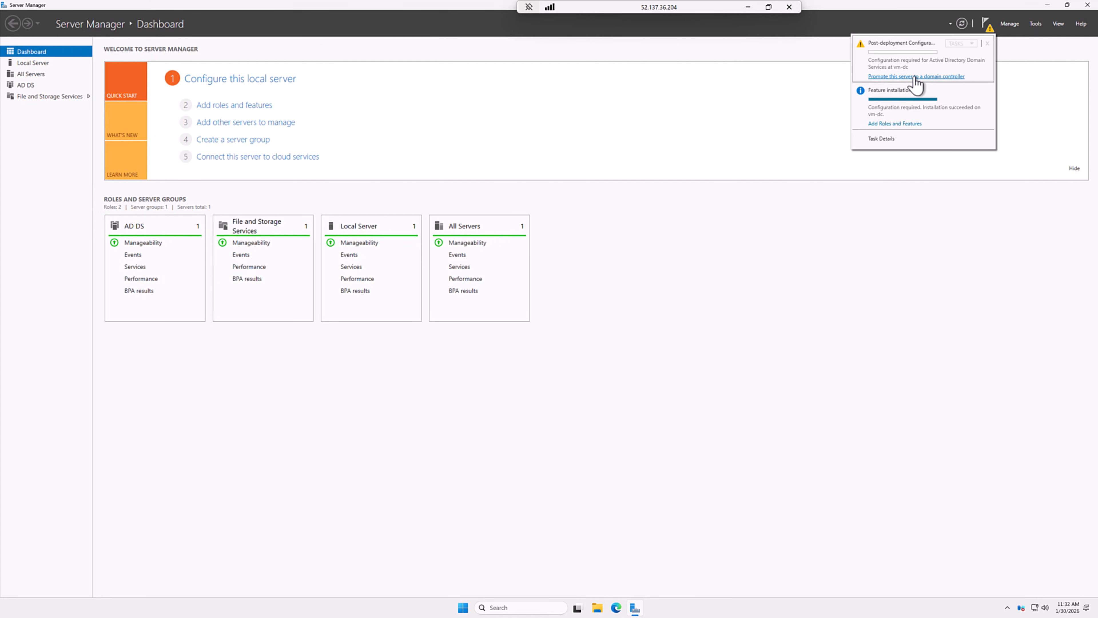
click(898, 77)
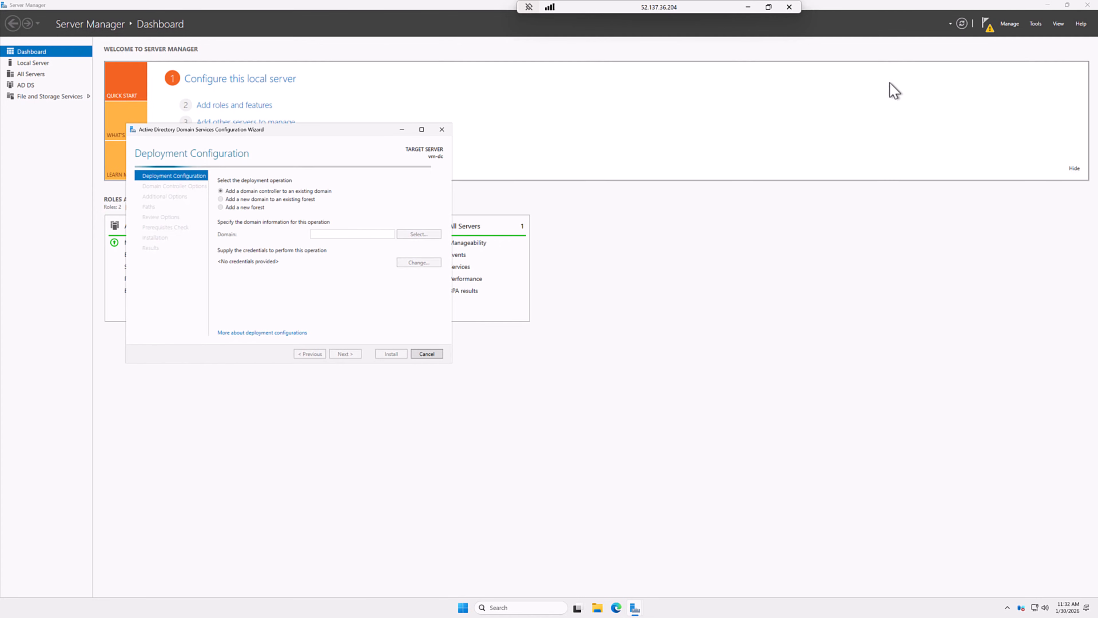
drag(325, 129, 488, 153)
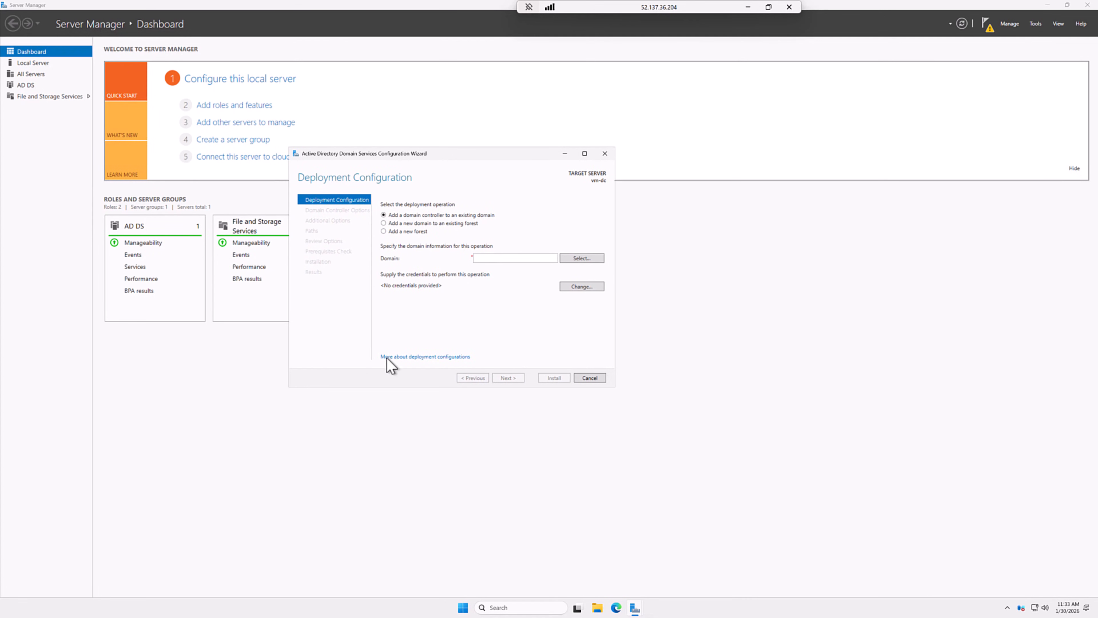
click(406, 232)
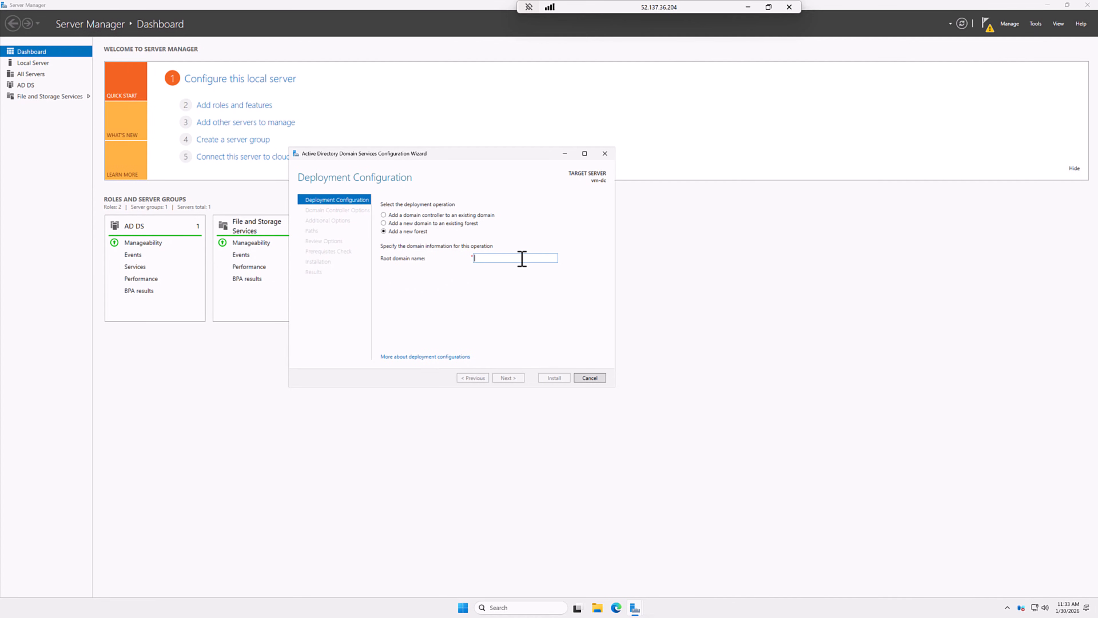
text(shervindemo.local)
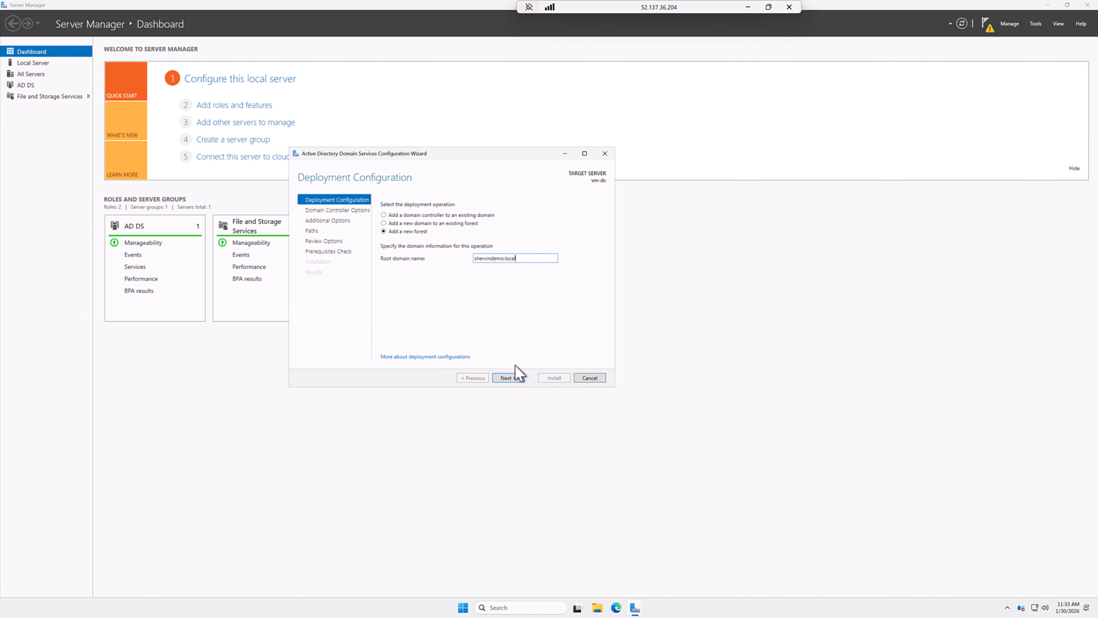
click(508, 379)
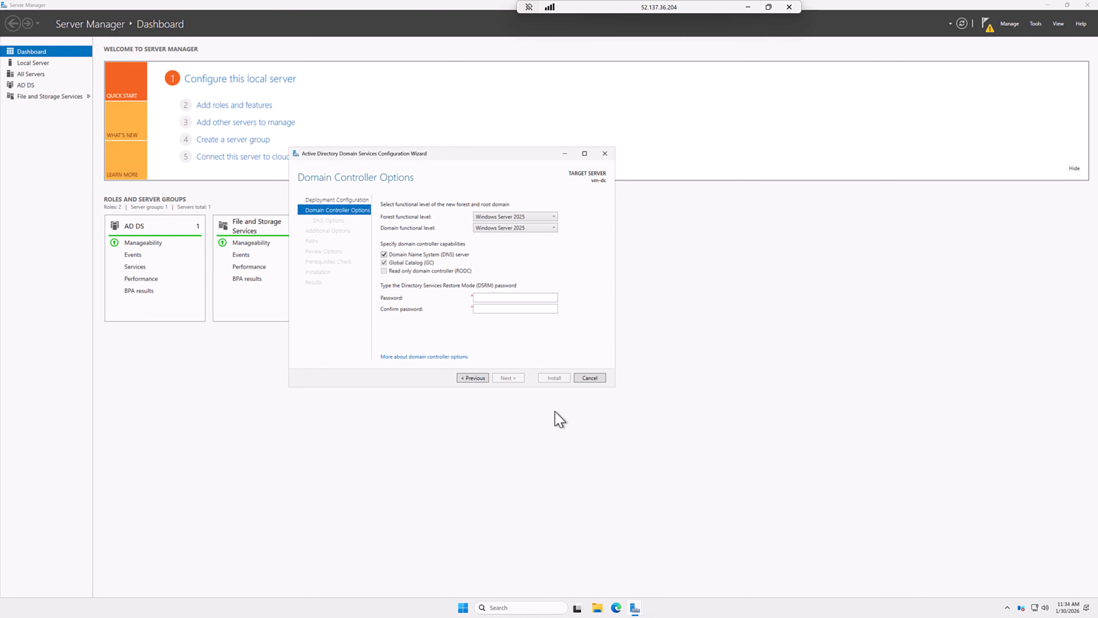
Step: Set the DSRM password, keep the SHERVINDEMO NetBIOS name and default paths, and start the AD DS installation
click(492, 297)
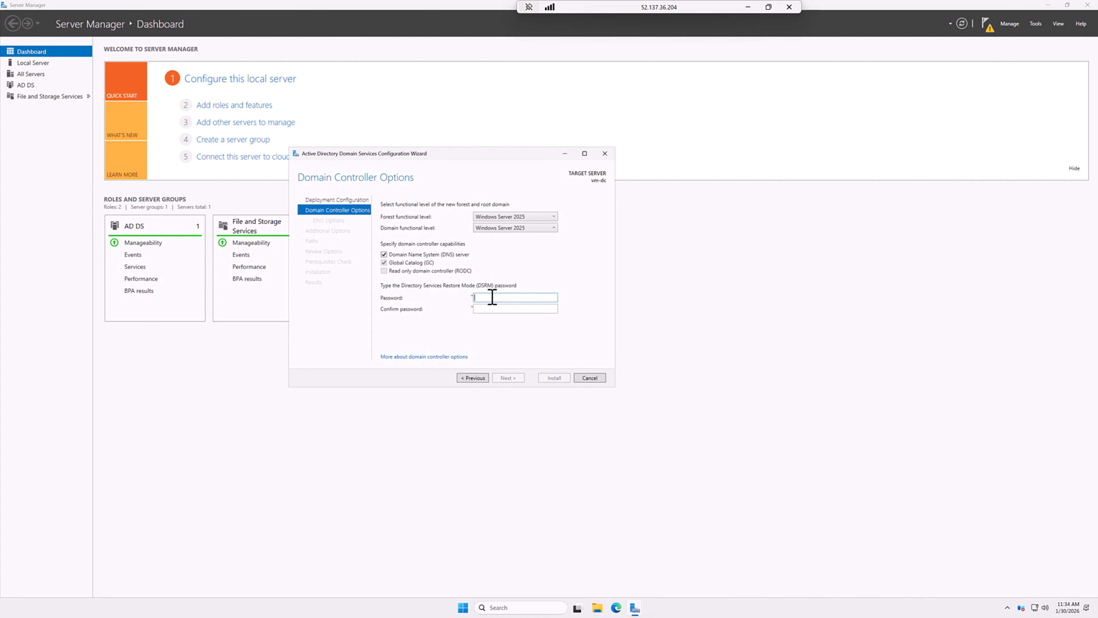
key(ctrl+v)
key(ctrl+v)
click(518, 378)
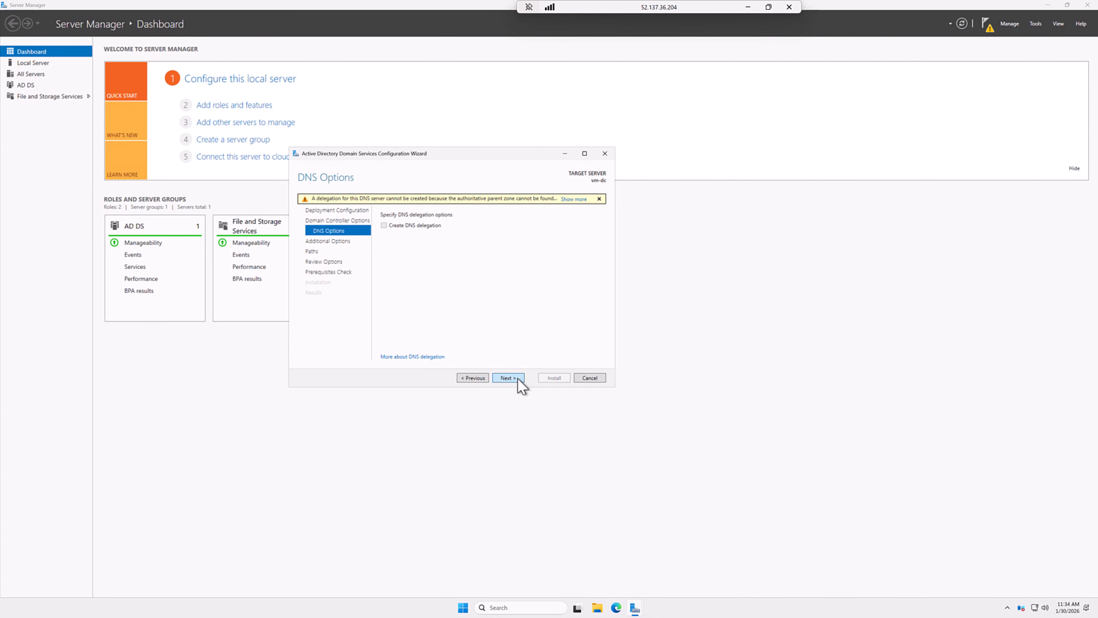
click(518, 380)
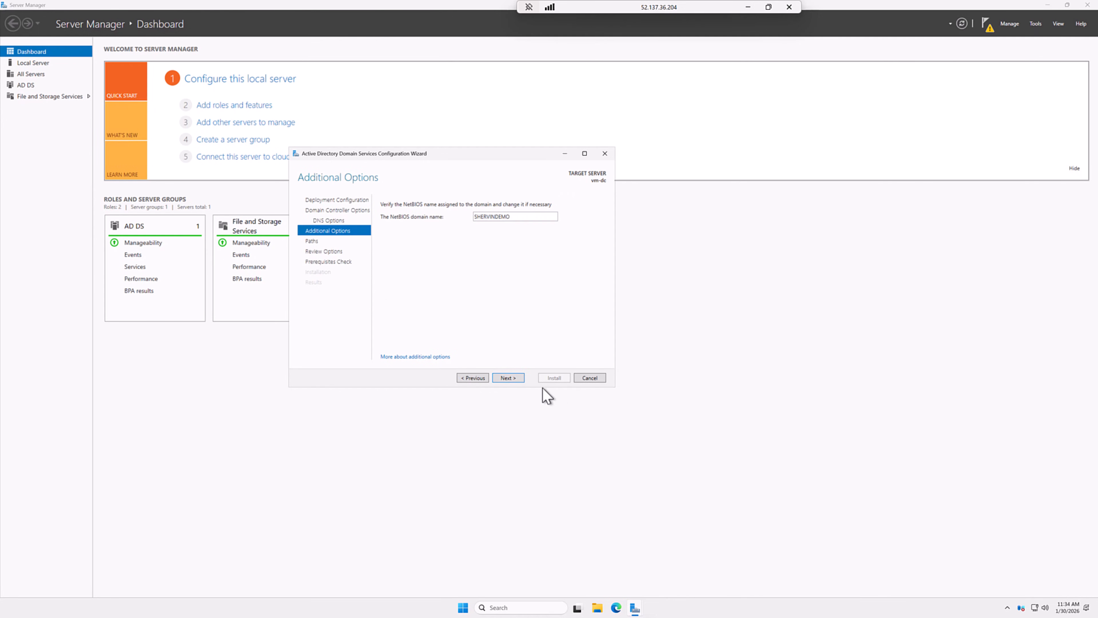
click(516, 381)
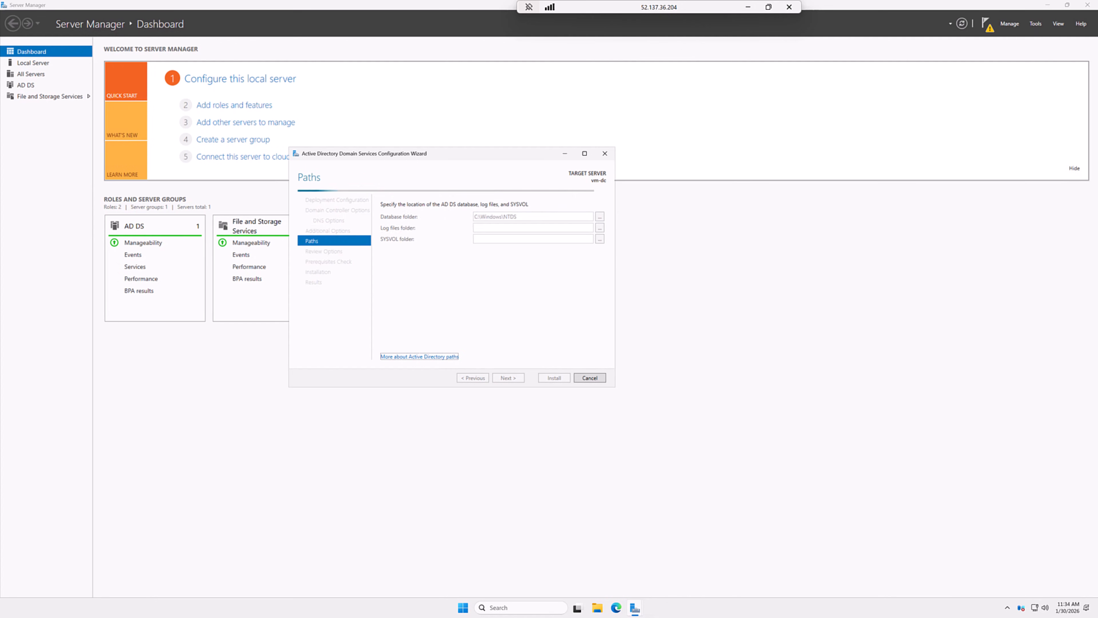
click(515, 379)
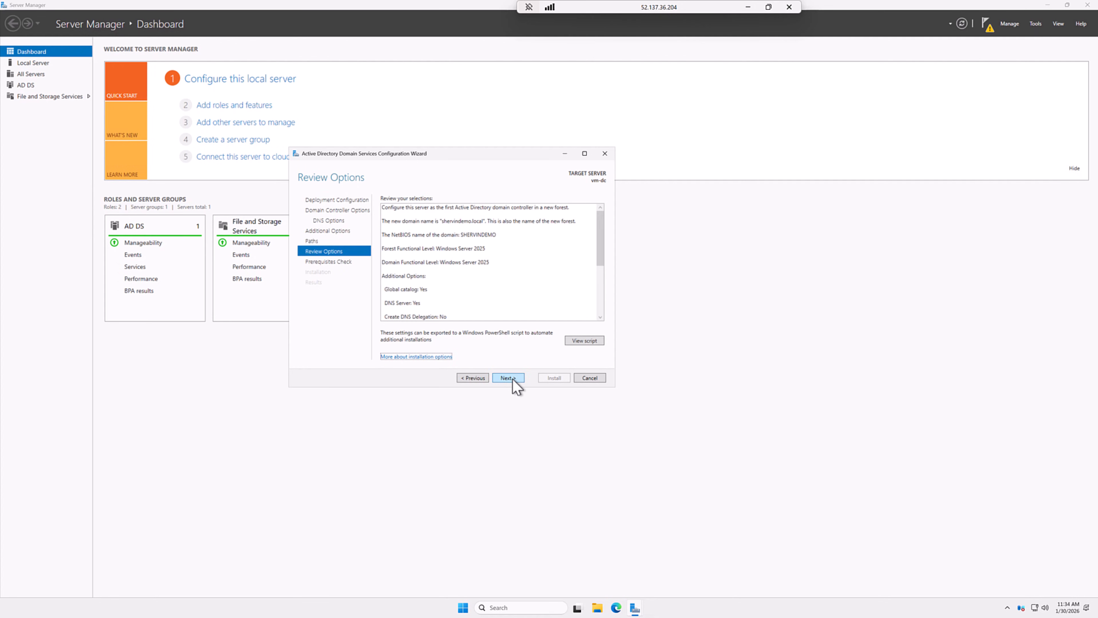
click(512, 380)
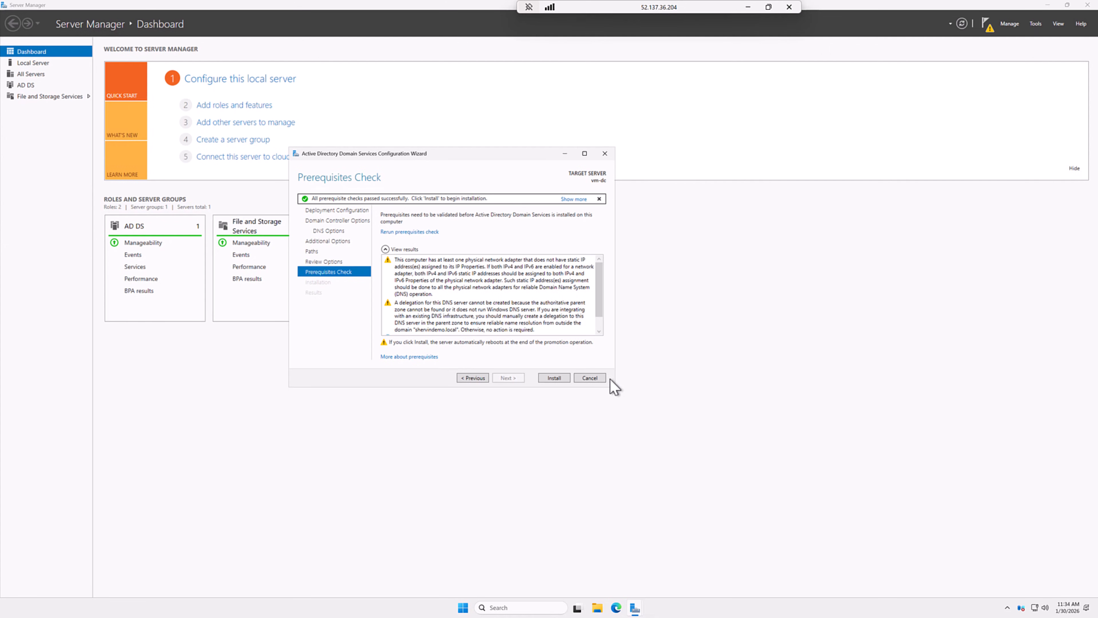
click(569, 378)
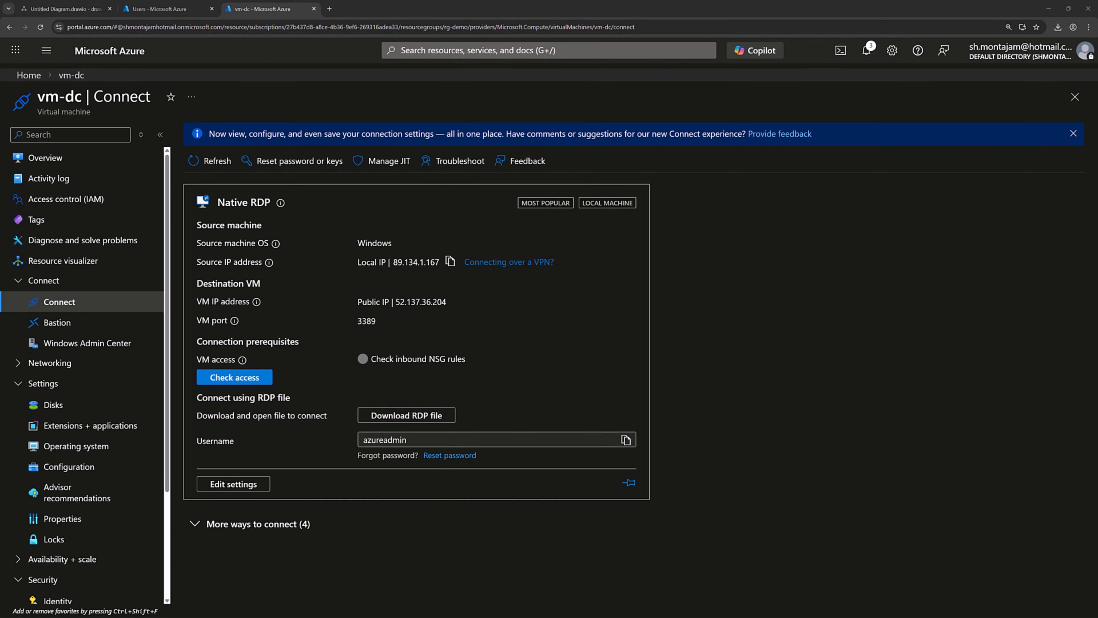
Step: Reconnect to vm-dc via vm-dc.rdp as the domain admin account and maximize the remote session
click(1058, 27)
click(976, 72)
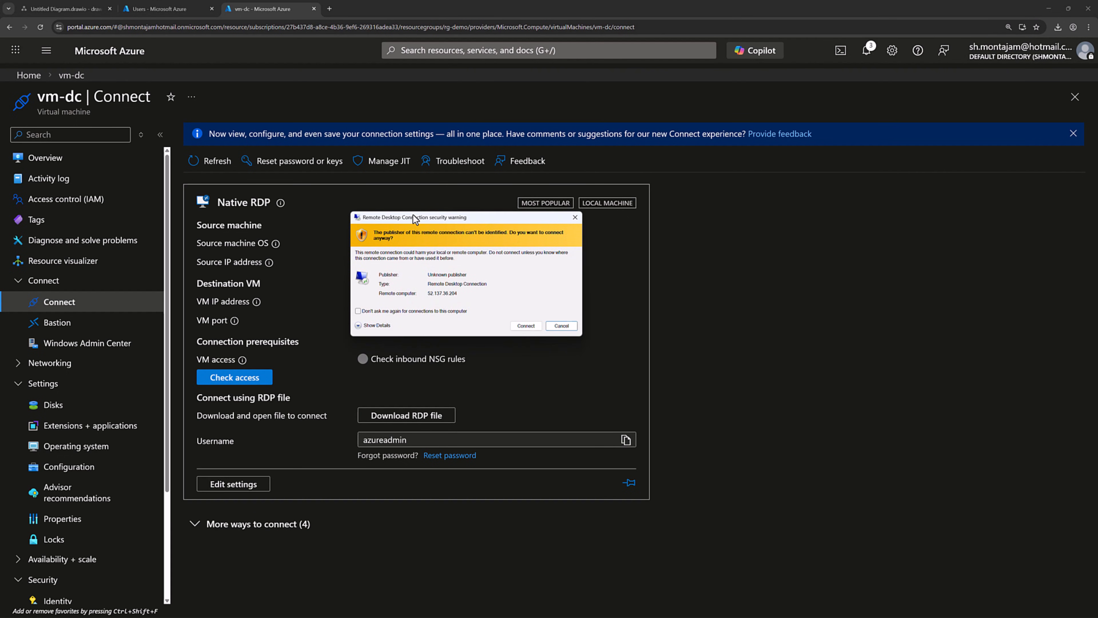
click(525, 326)
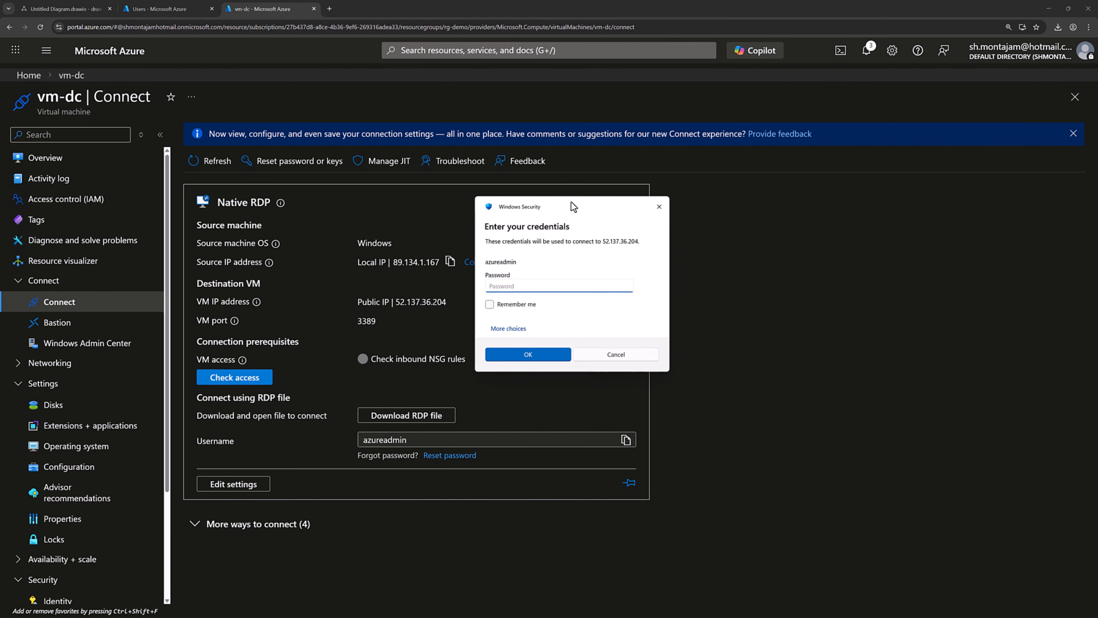
click(512, 327)
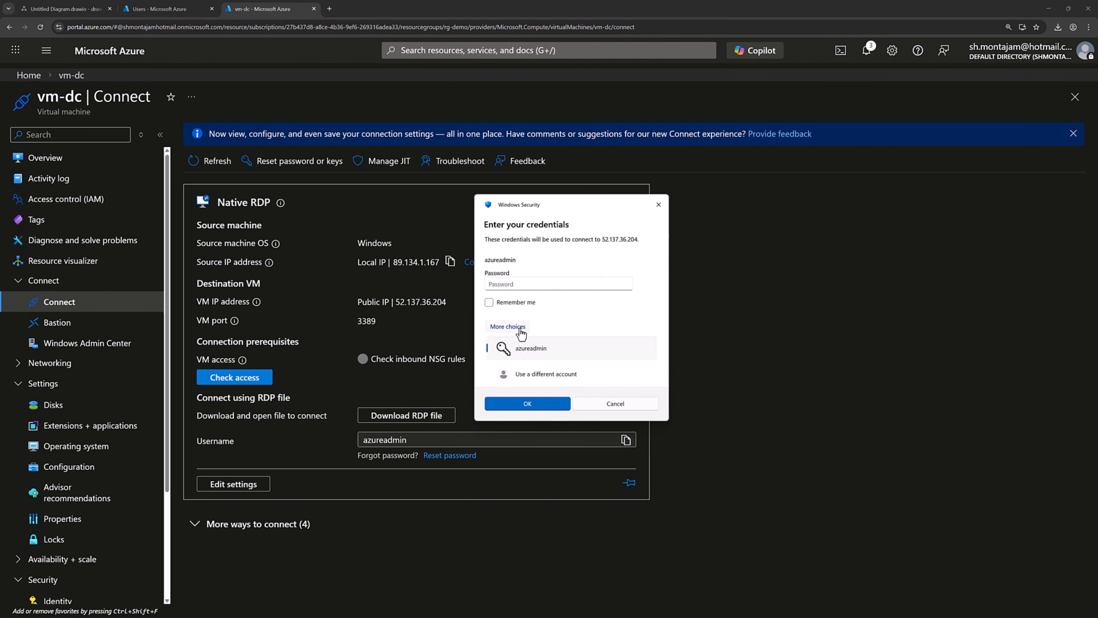
click(553, 373)
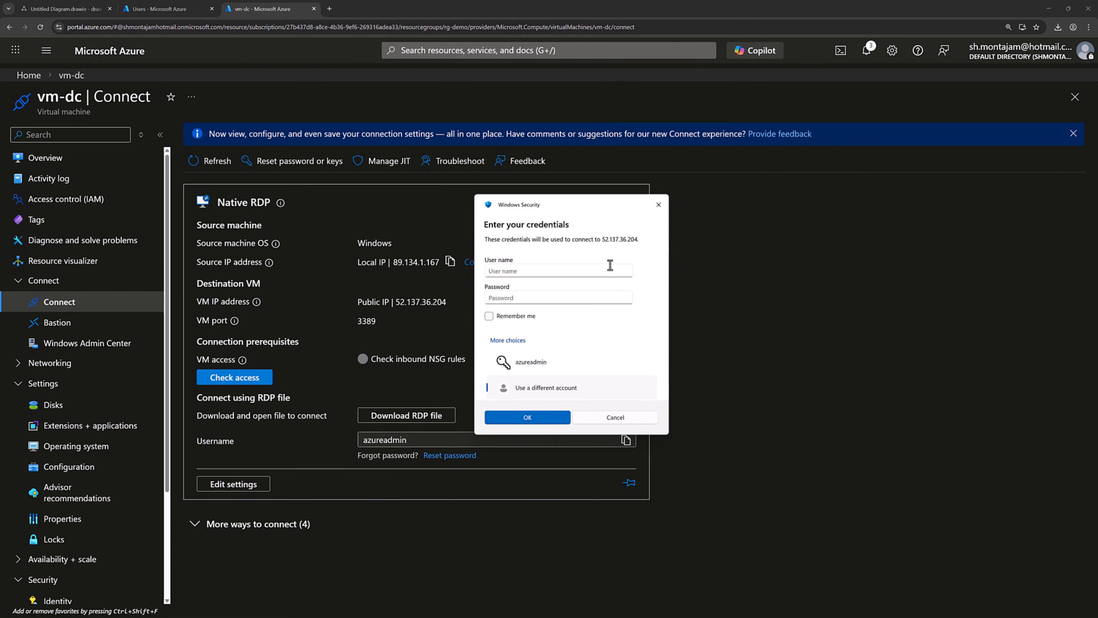
click(502, 268)
text(SHERVINDEMO\azureadmin)
click(558, 299)
key(ctrl+v)
key(Return)
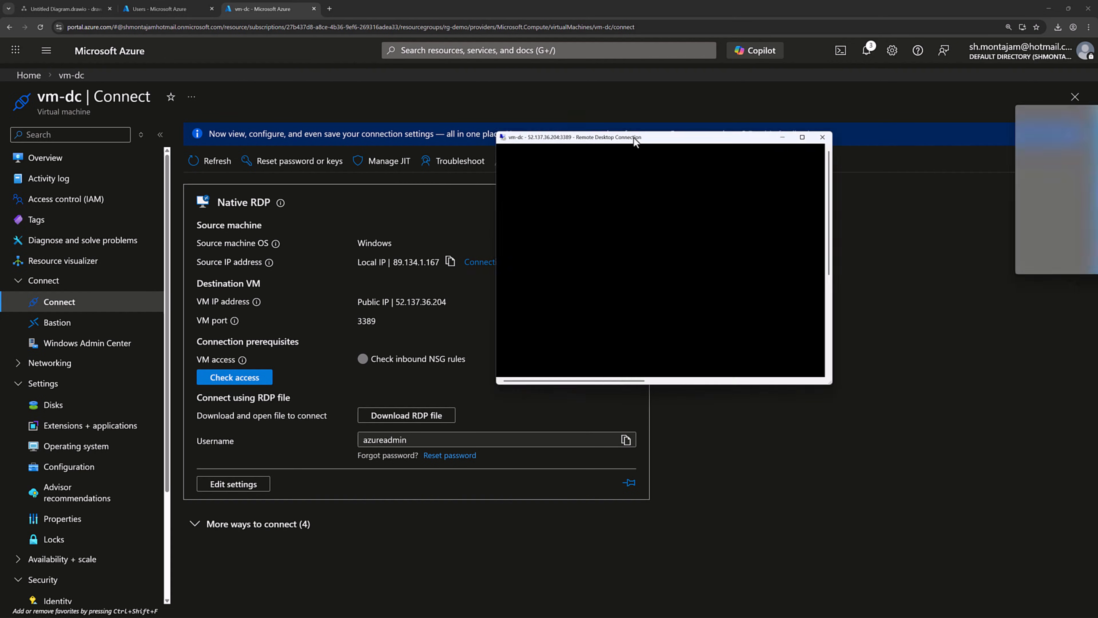
drag(667, 143, 501, 126)
double_click(501, 125)
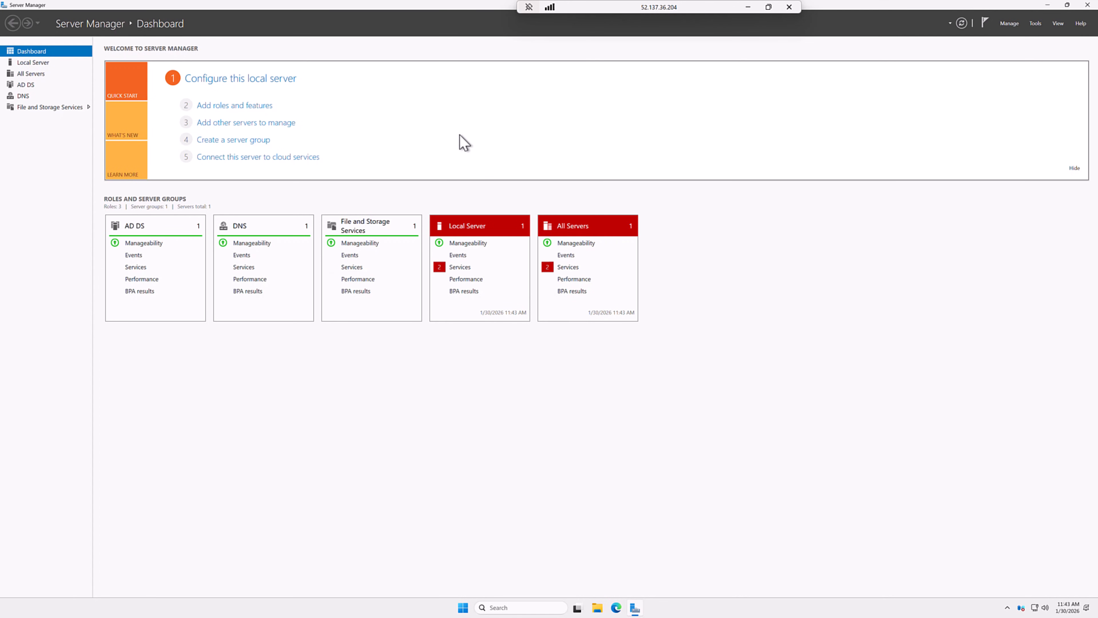
Step: Launch Active Directory Users and Computers from Server Manager's Tools menu and centre its window
click(1037, 25)
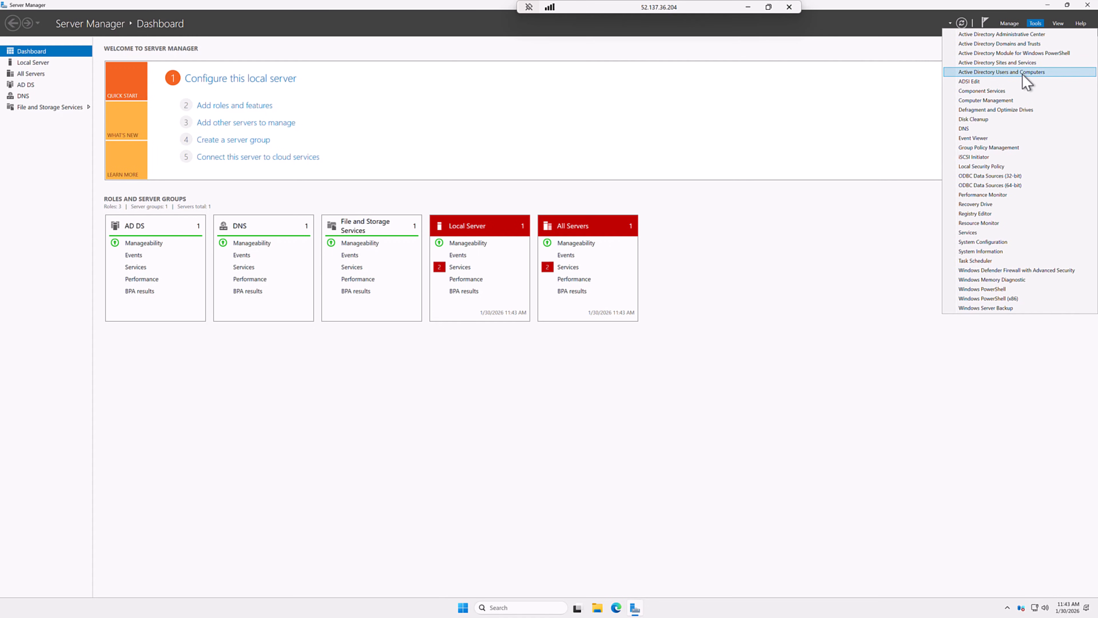
click(1026, 80)
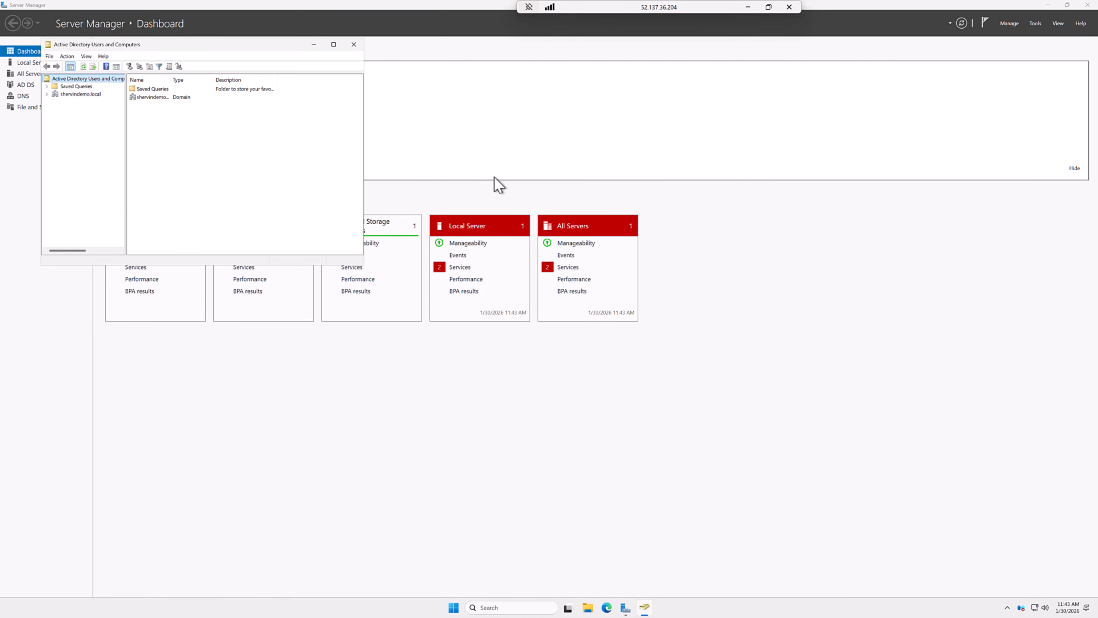
drag(280, 46, 551, 186)
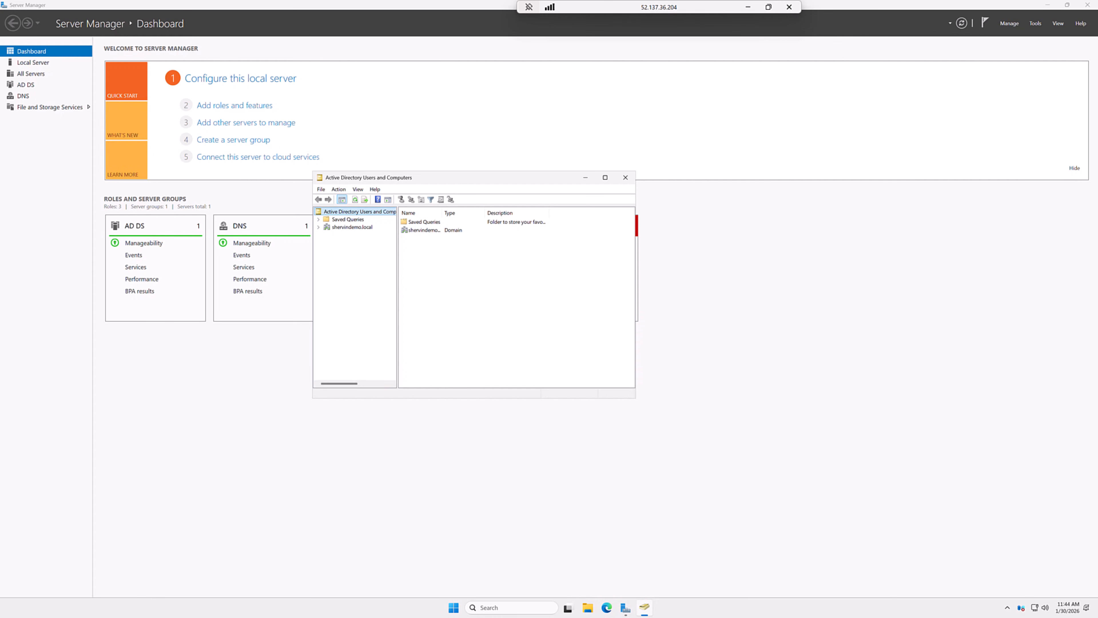
Step: Create the IT Department organizational unit under shervindemo.local
click(318, 227)
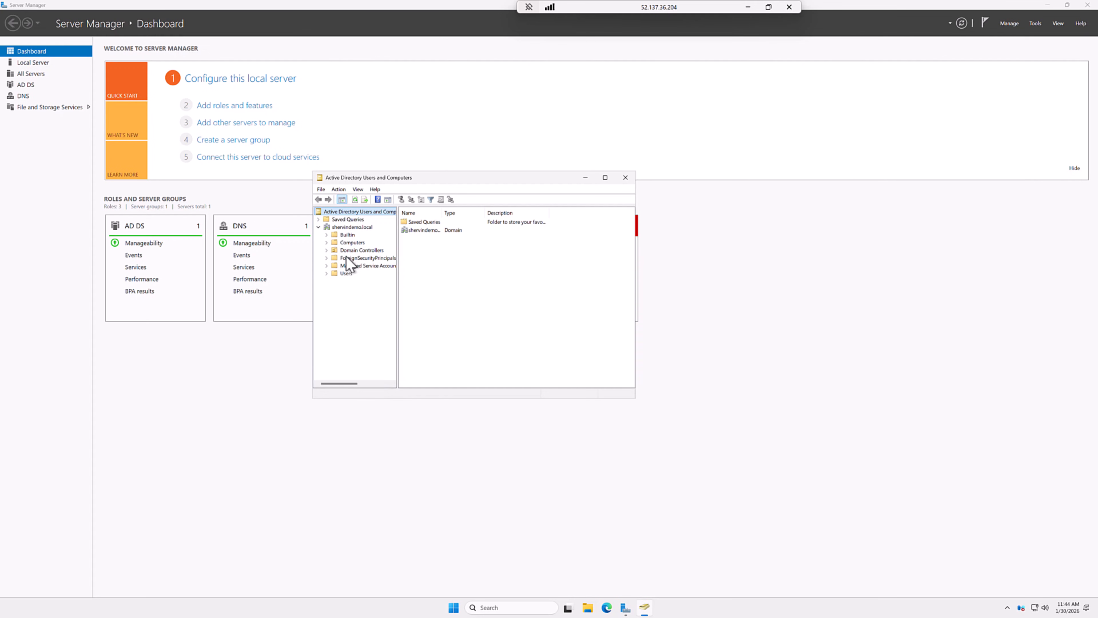
right_click(342, 227)
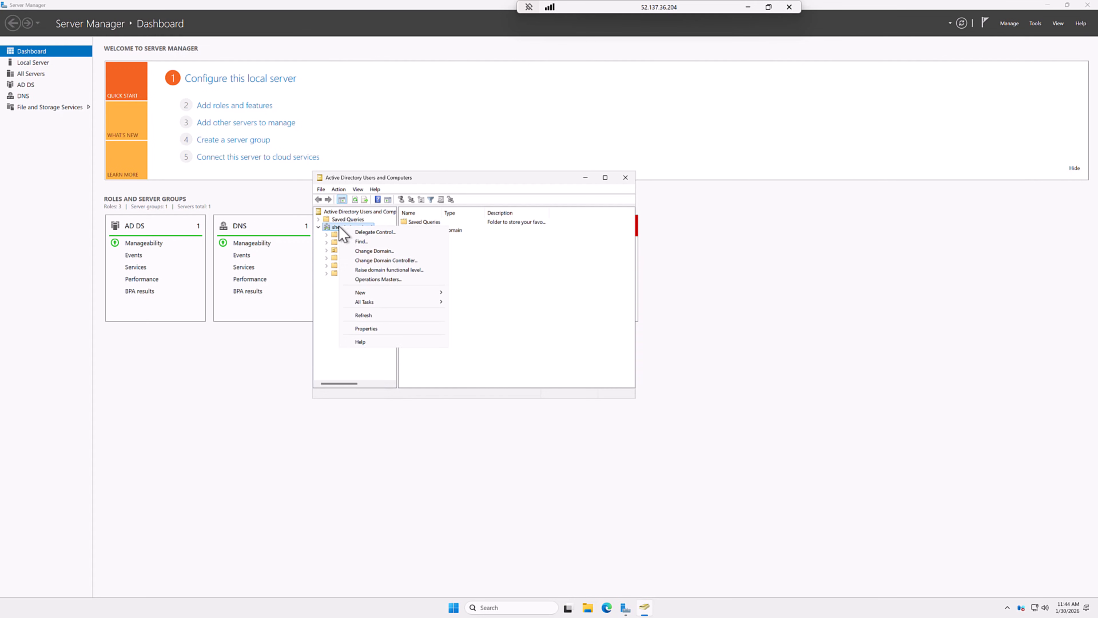
mouse_move(376, 294)
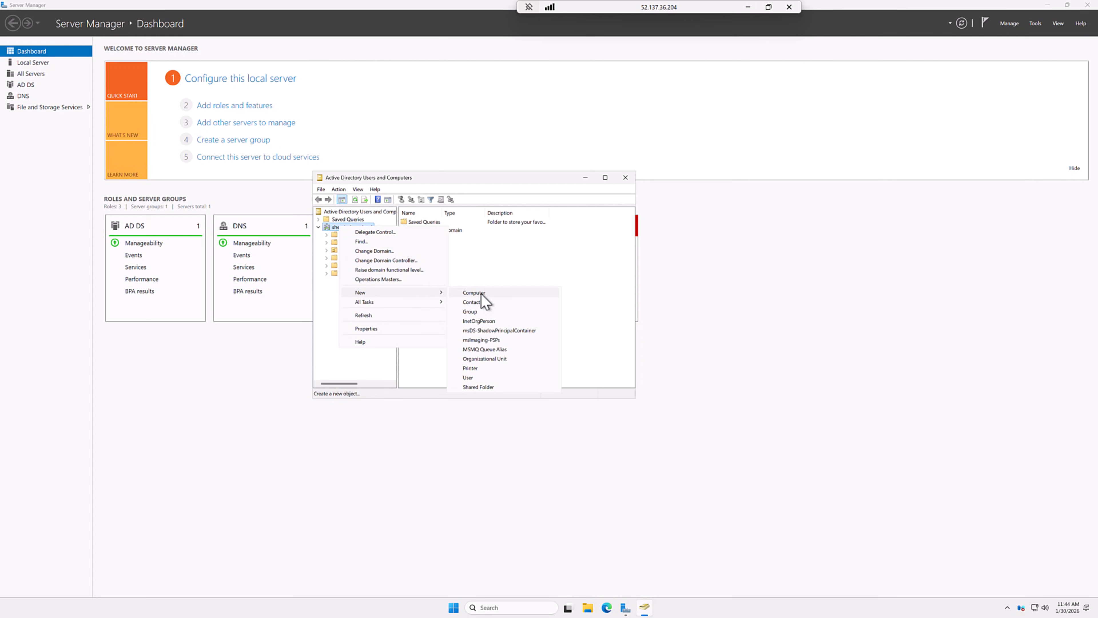
click(500, 360)
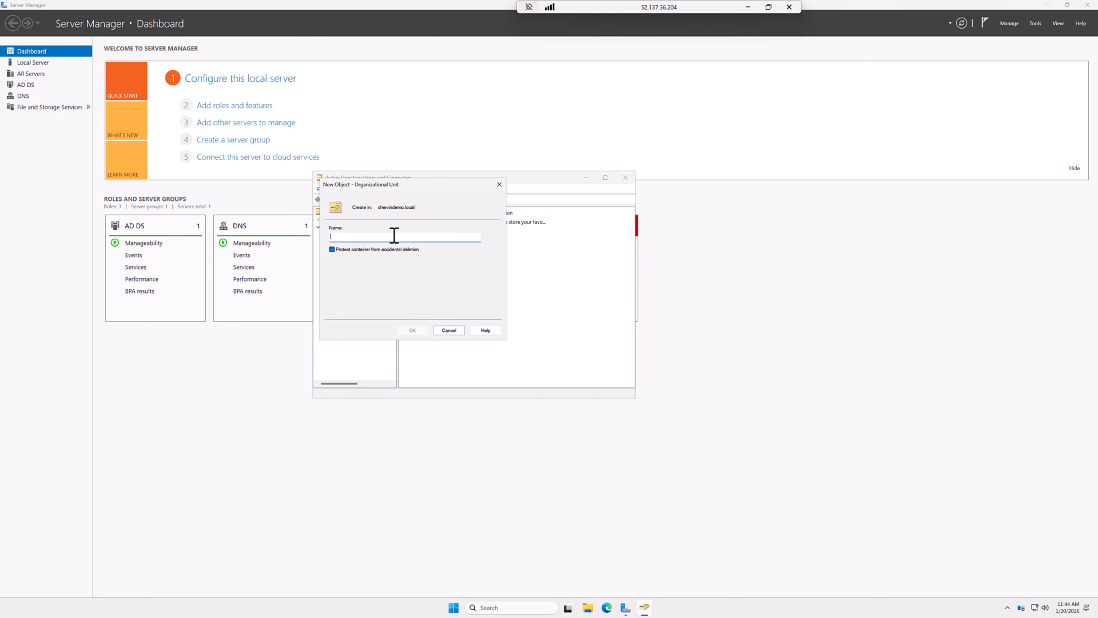
text(IT Department)
click(412, 331)
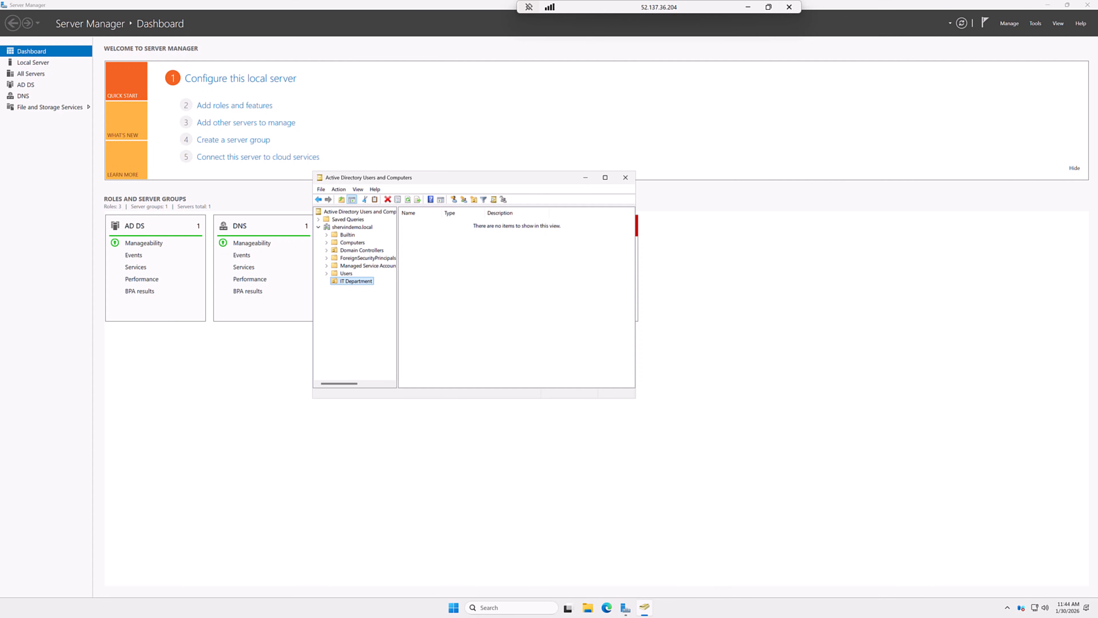
Step: Create the Sales Department organizational unit under shervindemo.local
click(353, 227)
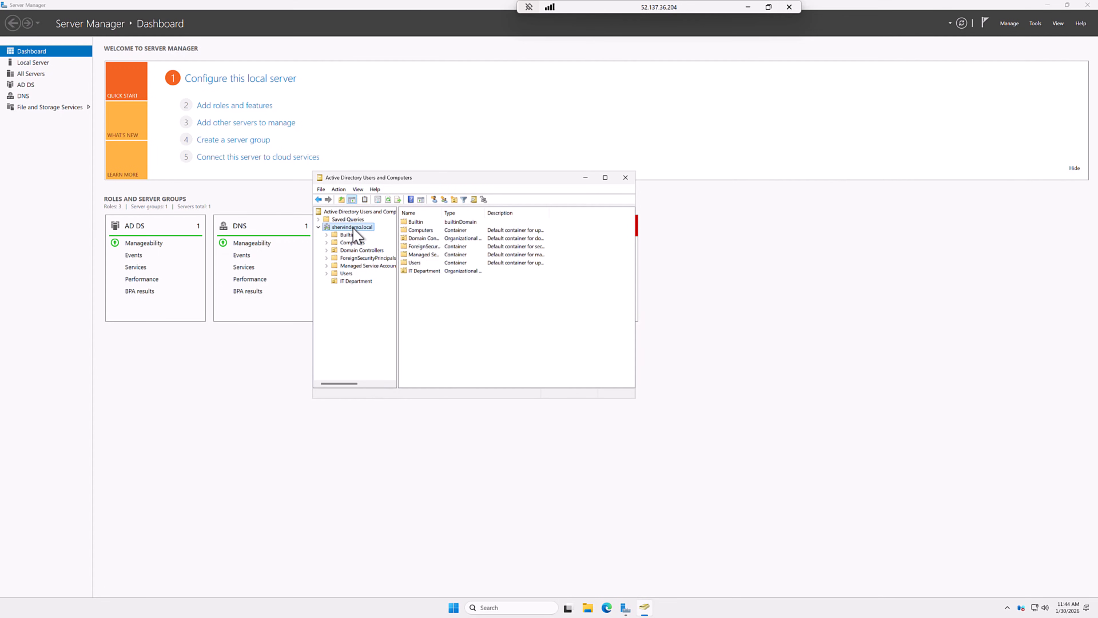
right_click(353, 228)
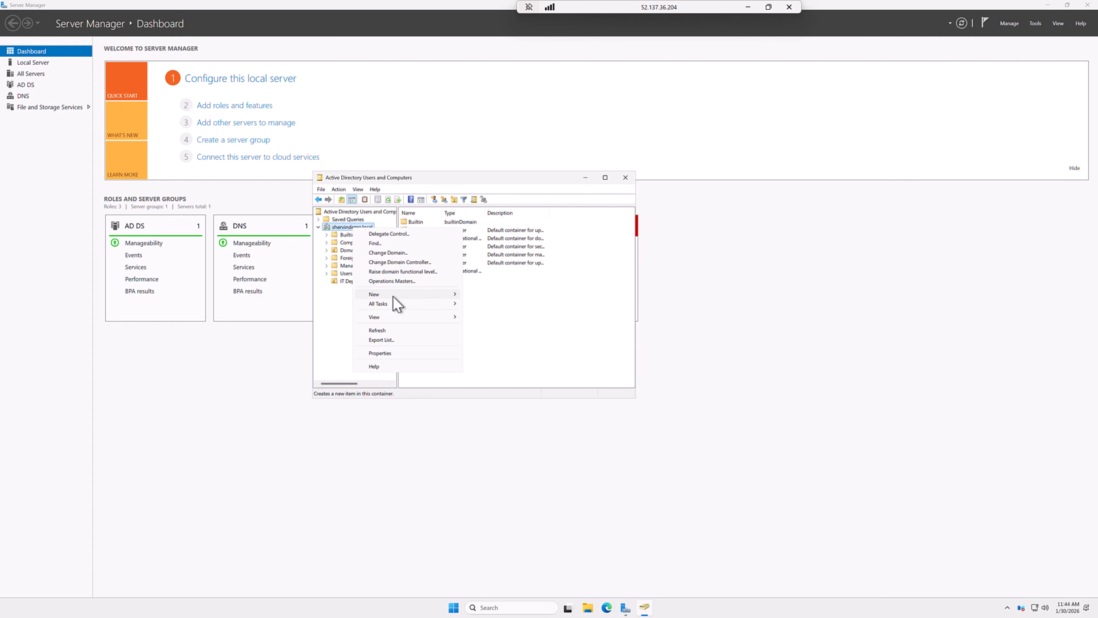
mouse_move(393, 296)
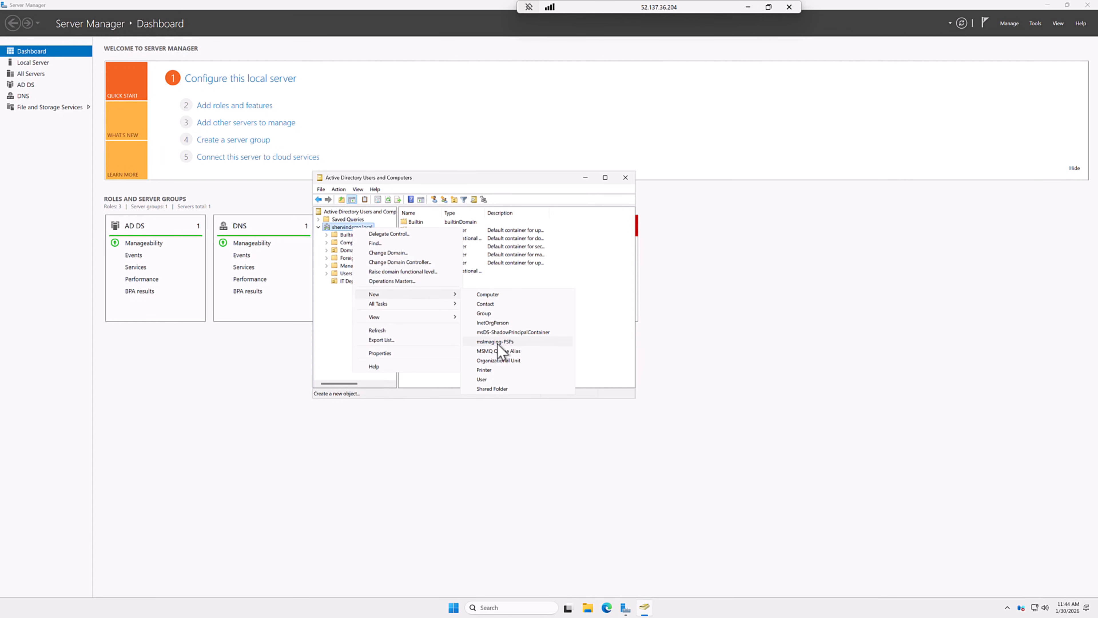
click(500, 361)
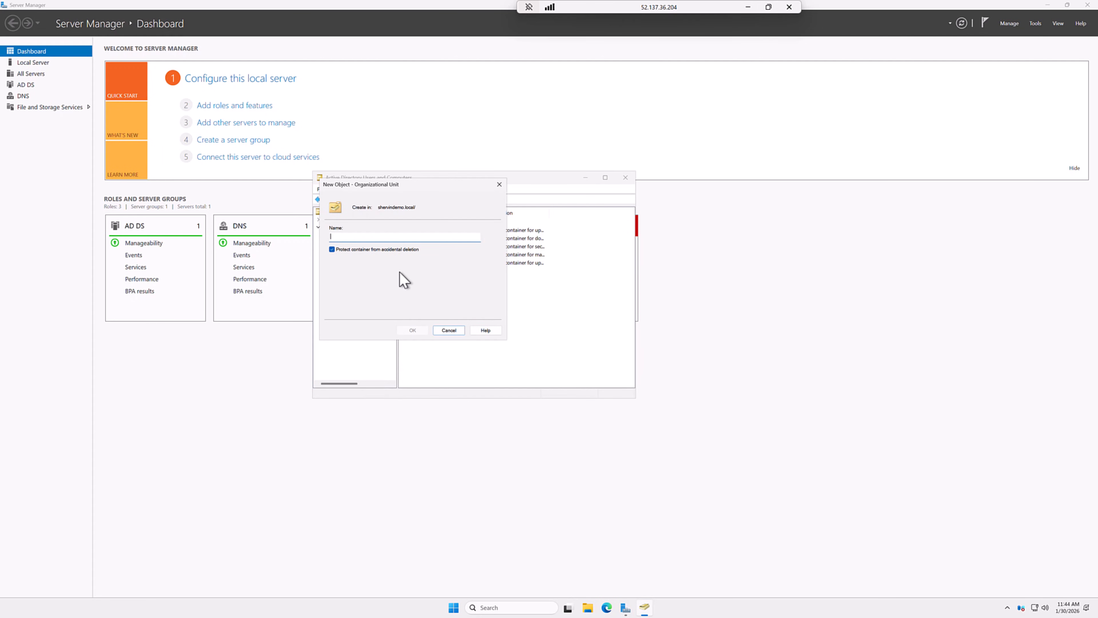
text(Sales Department)
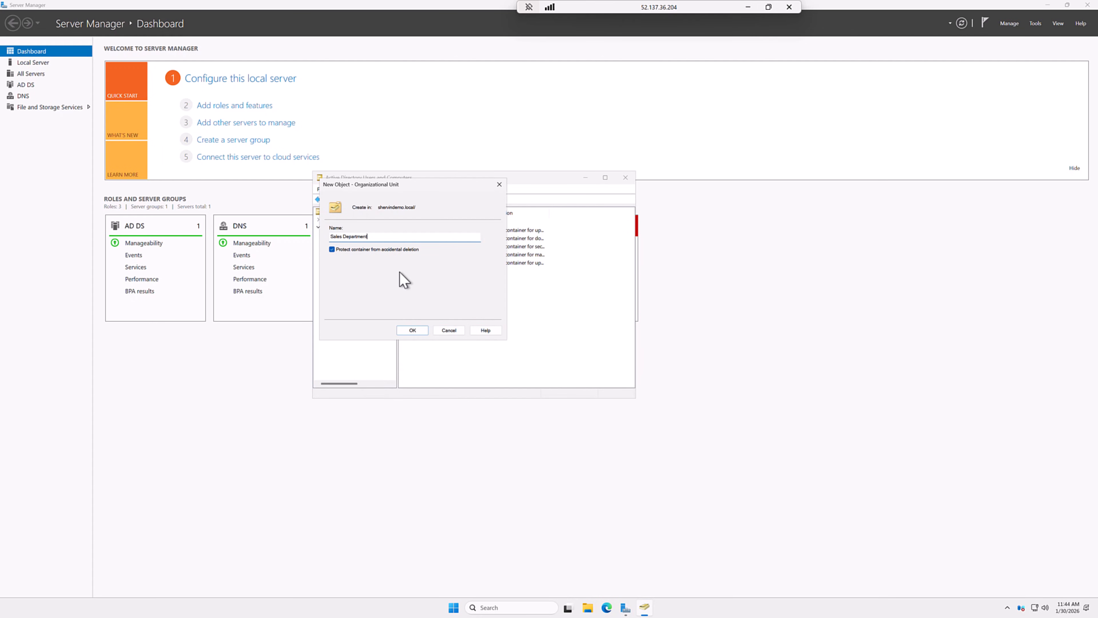
click(412, 330)
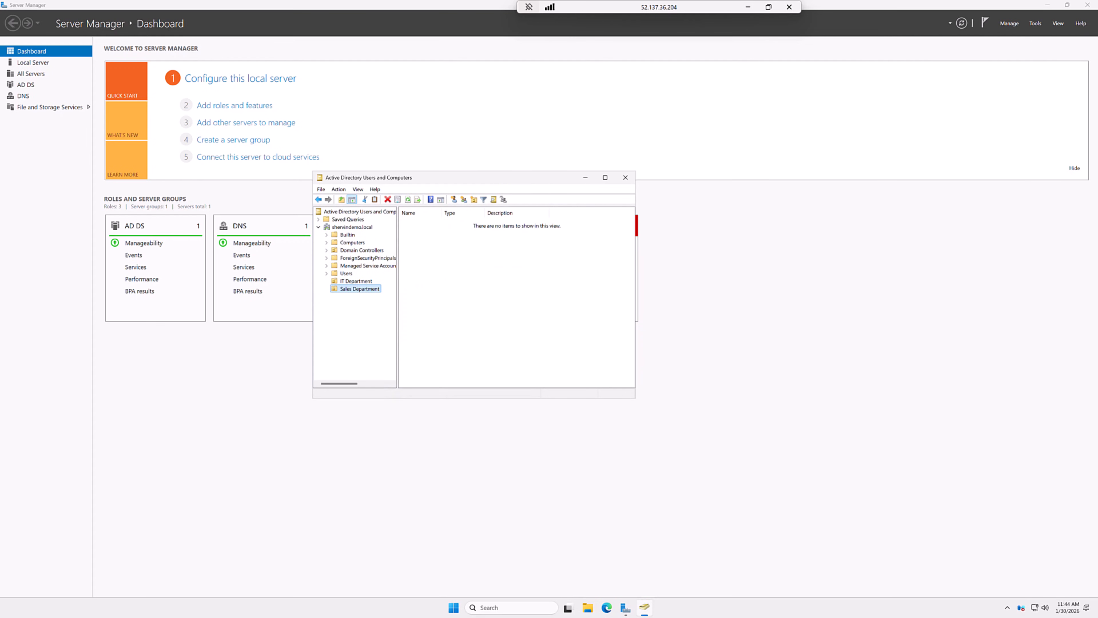
Step: Create the HR Department organizational unit under shervindemo.local
click(351, 227)
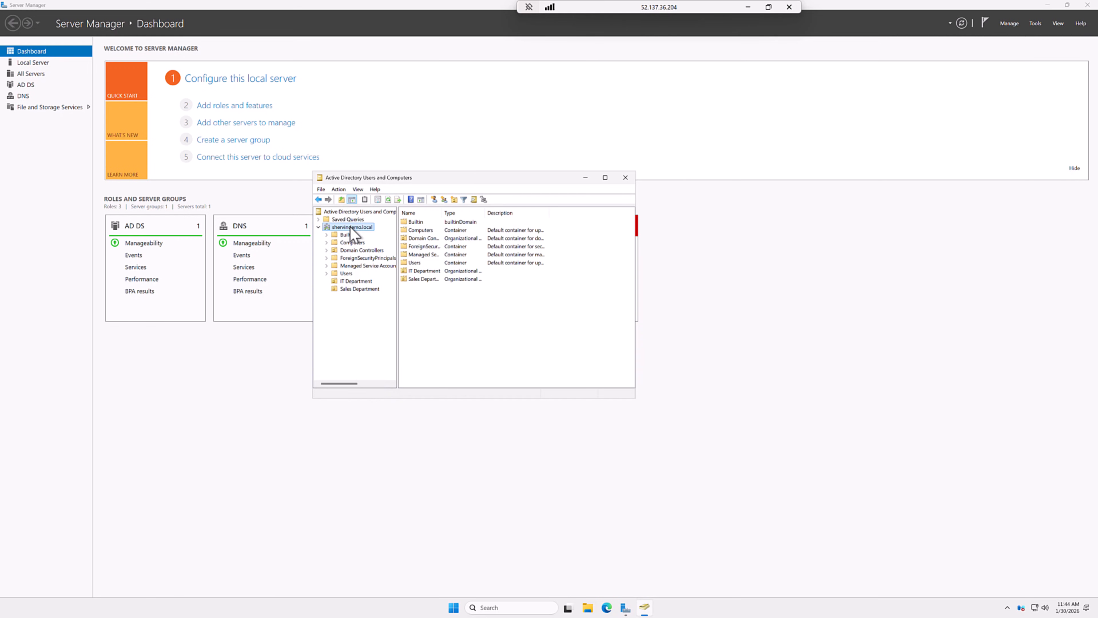
right_click(351, 230)
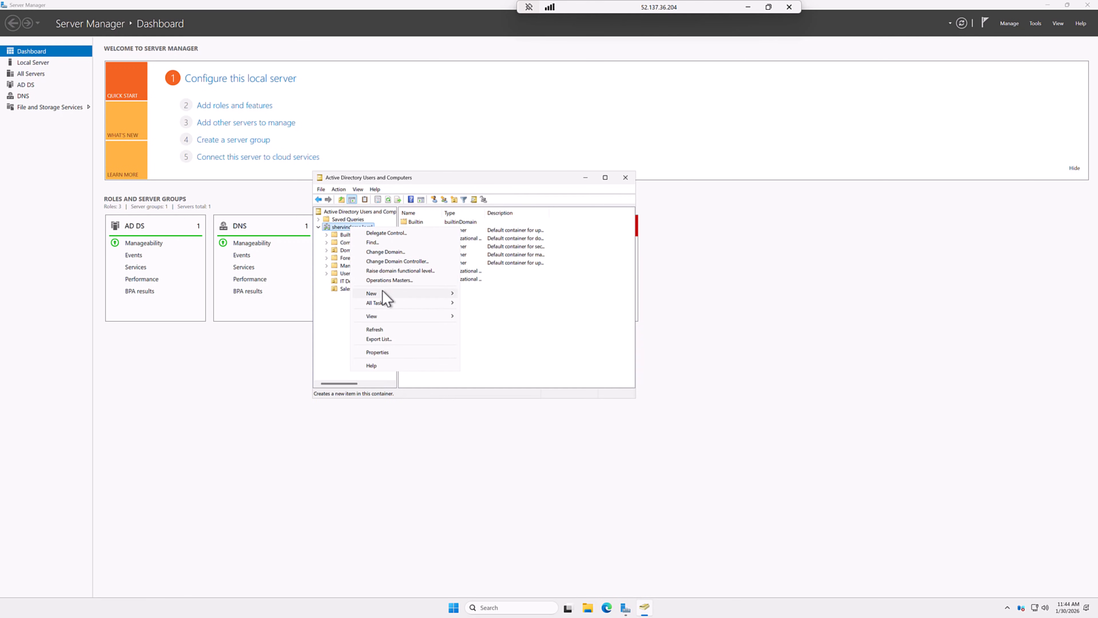
mouse_move(380, 294)
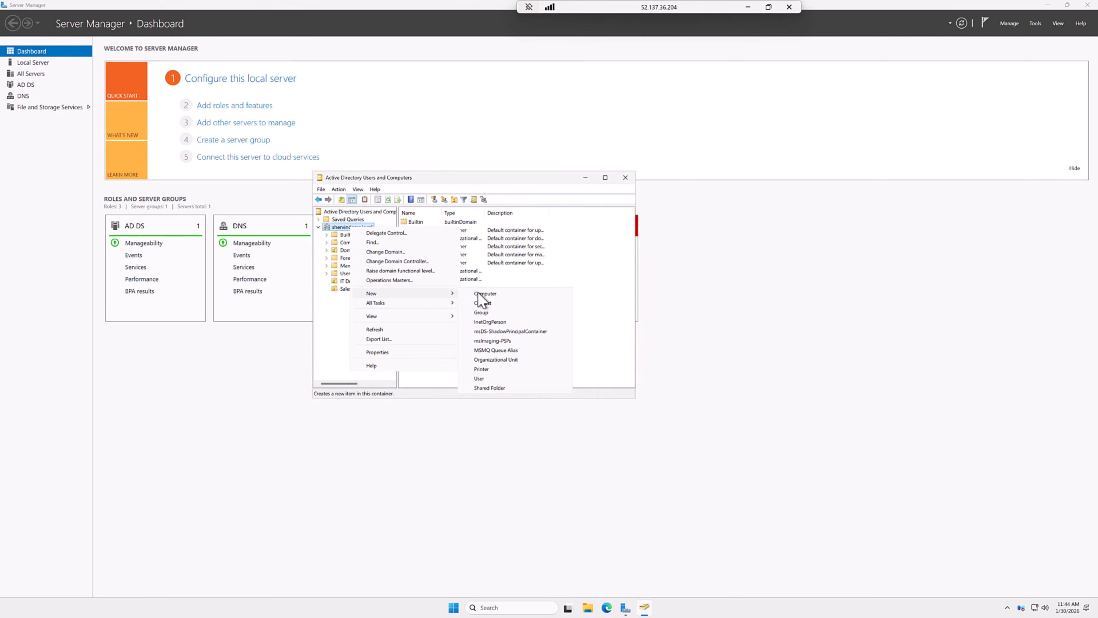
click(499, 359)
text(HR Department)
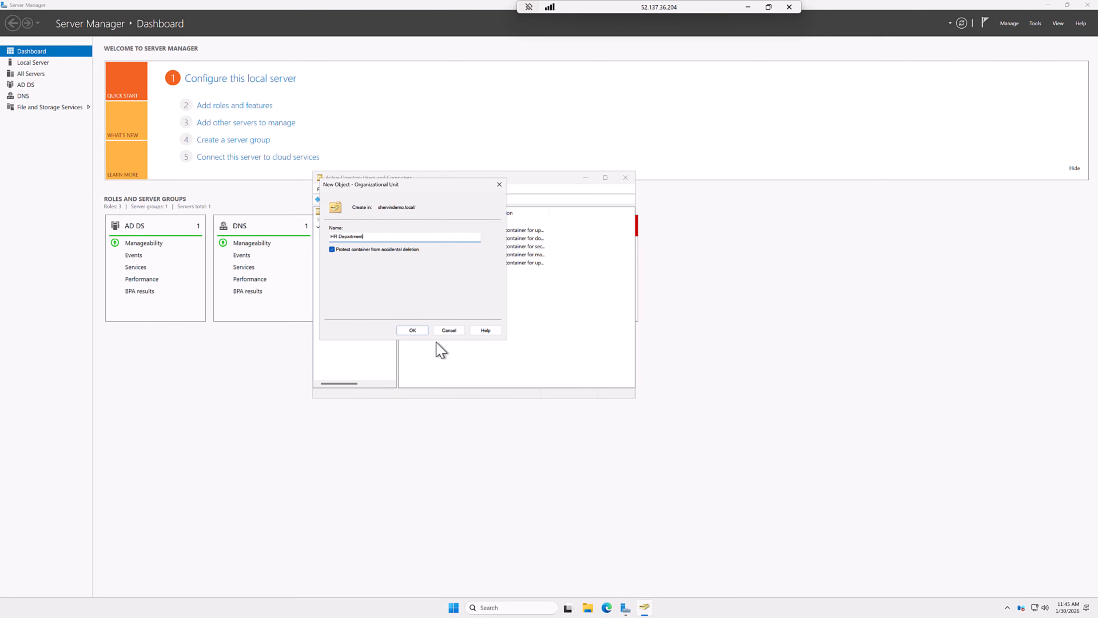
click(412, 331)
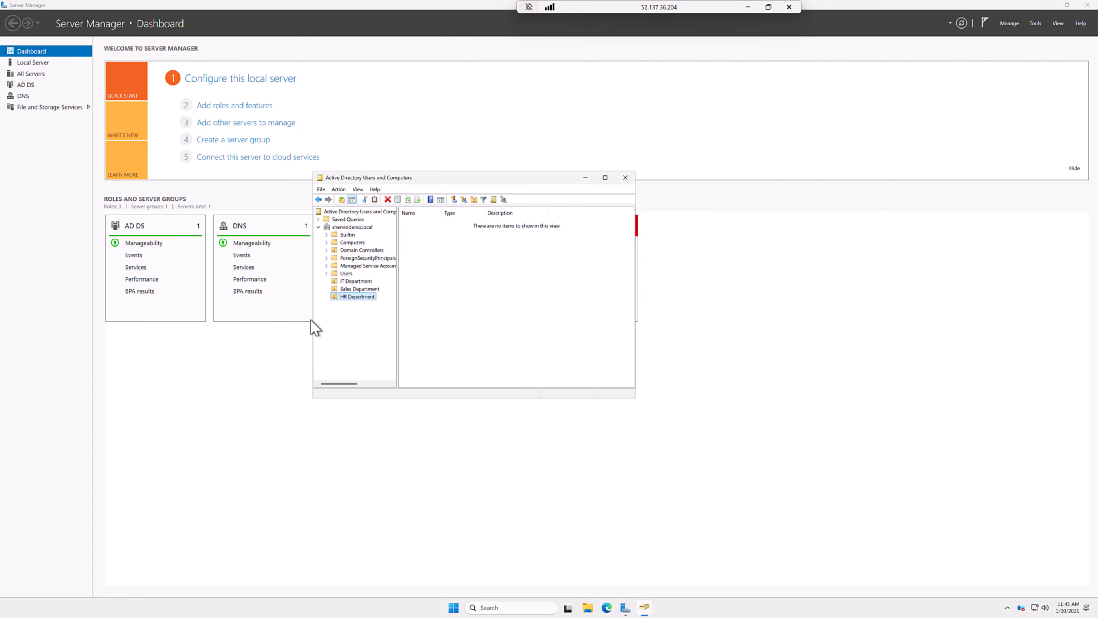
Step: Start a new user in the IT Department OU, entering the user's names and logon name
click(350, 281)
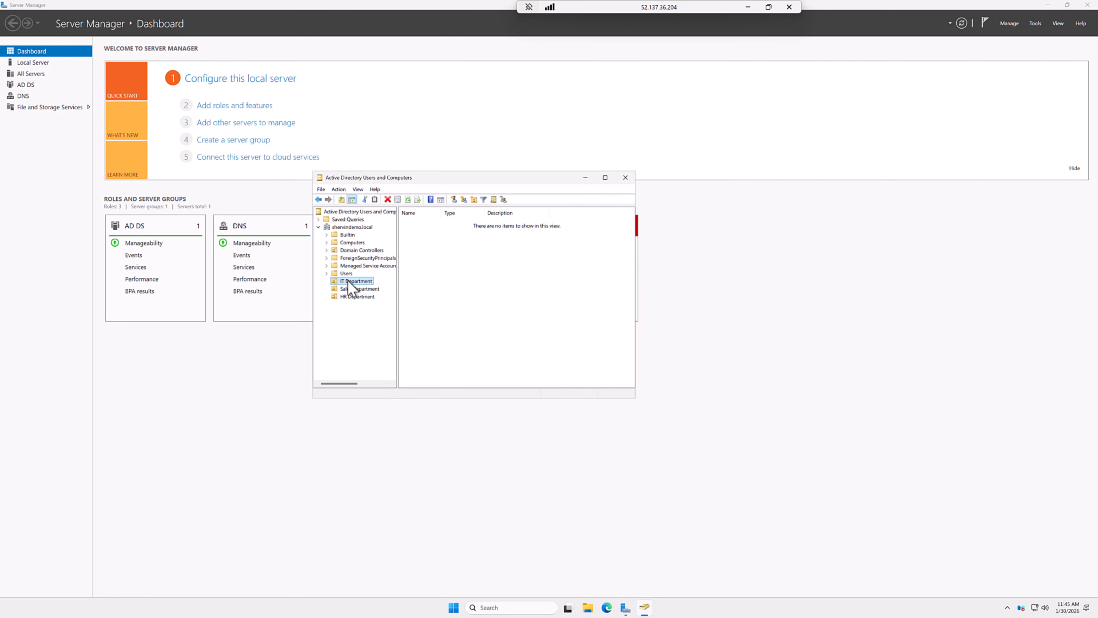
right_click(348, 281)
mouse_move(379, 318)
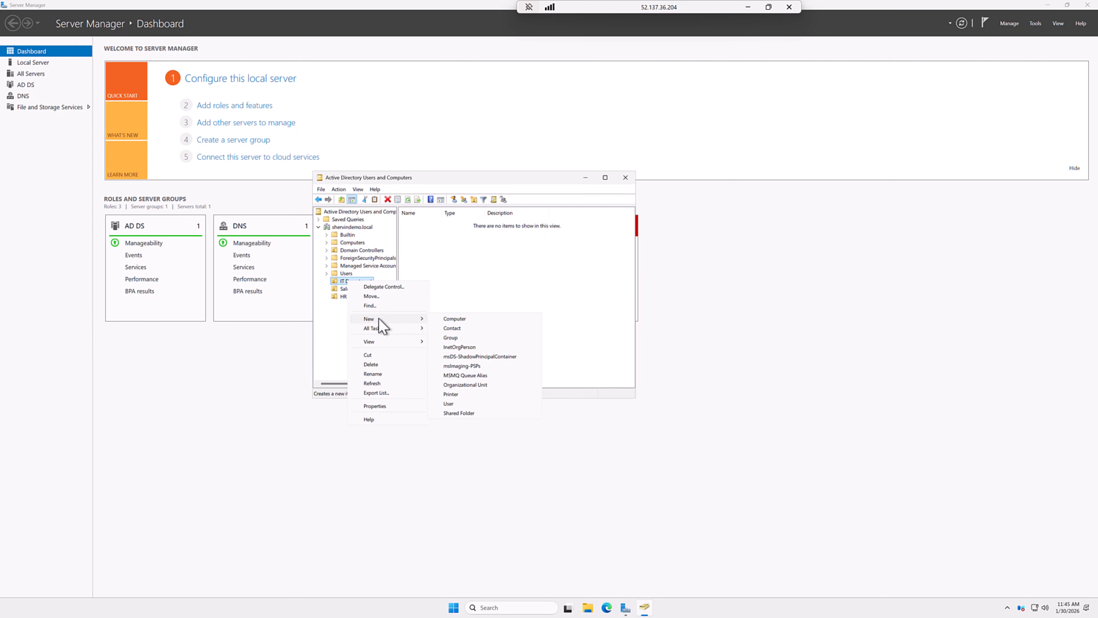
click(450, 404)
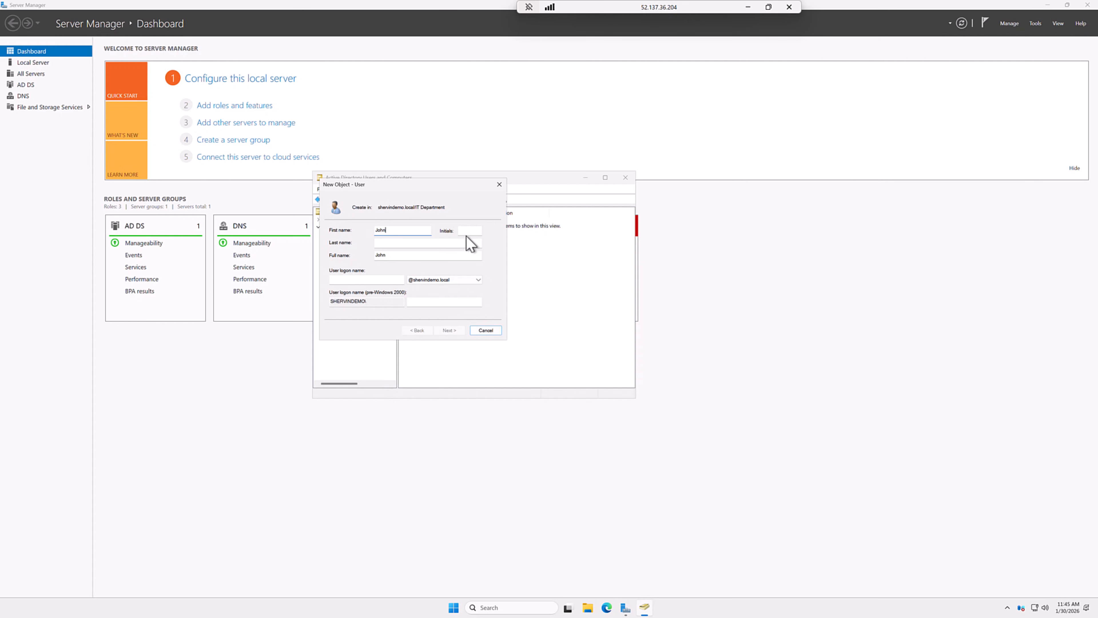
click(436, 244)
click(376, 279)
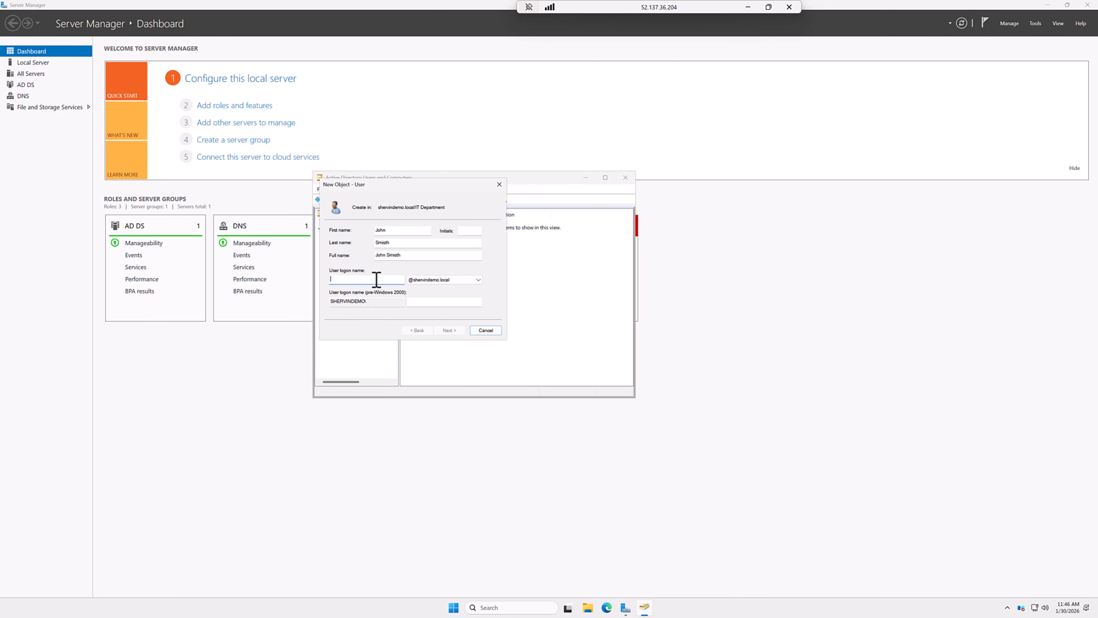
text(john.smith)
click(460, 331)
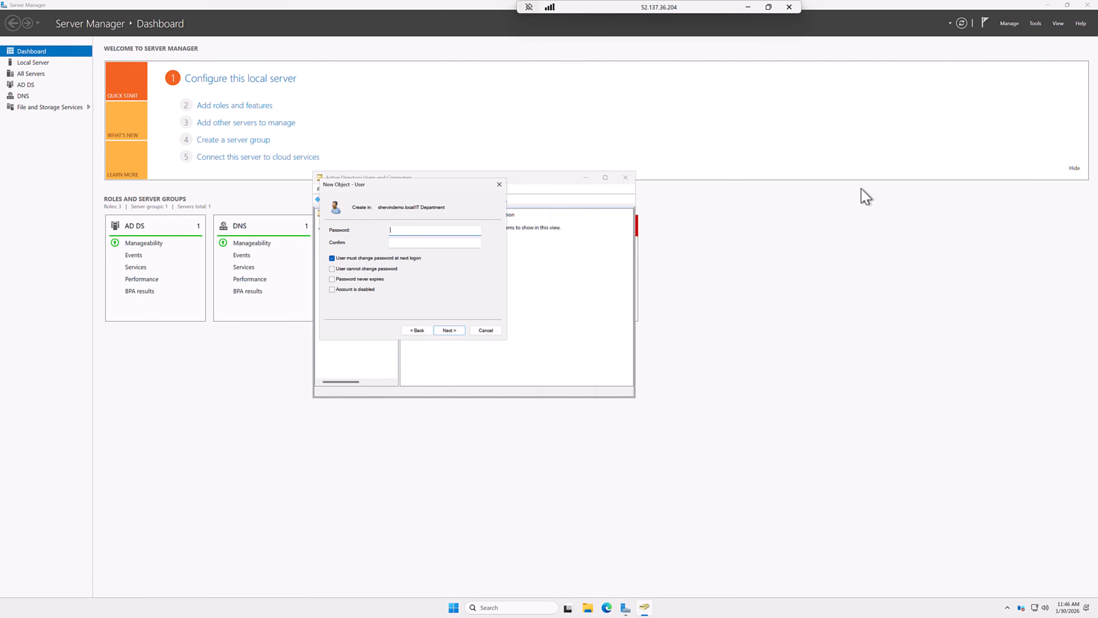
Step: Set the user's password without forcing a change at next logon and finish creating the account
click(436, 243)
key(ctrl+v)
click(338, 258)
click(456, 332)
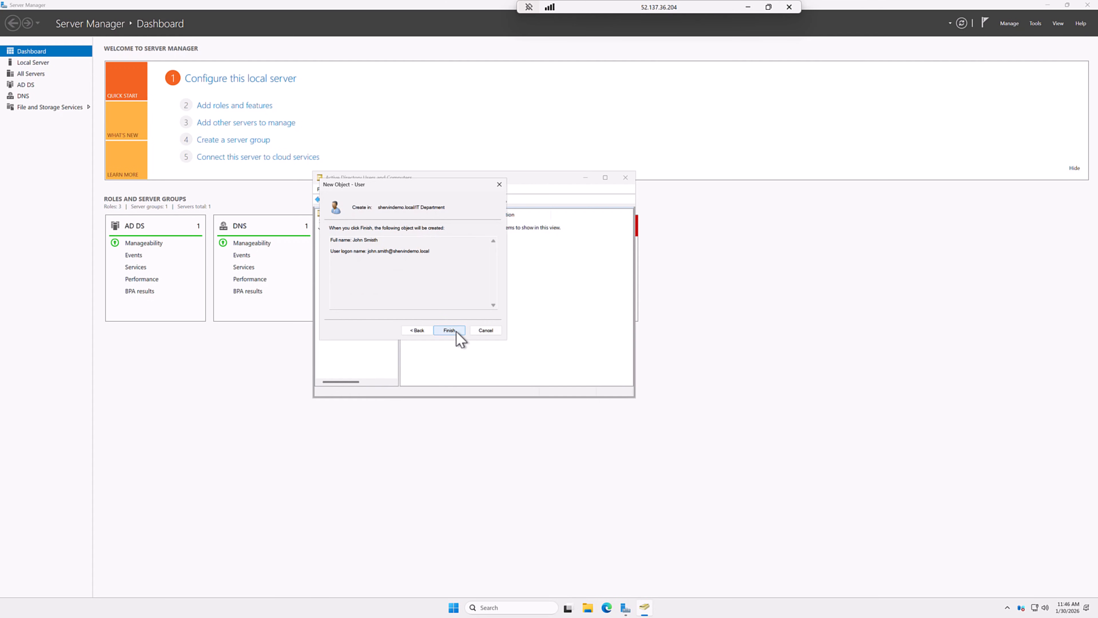
click(456, 333)
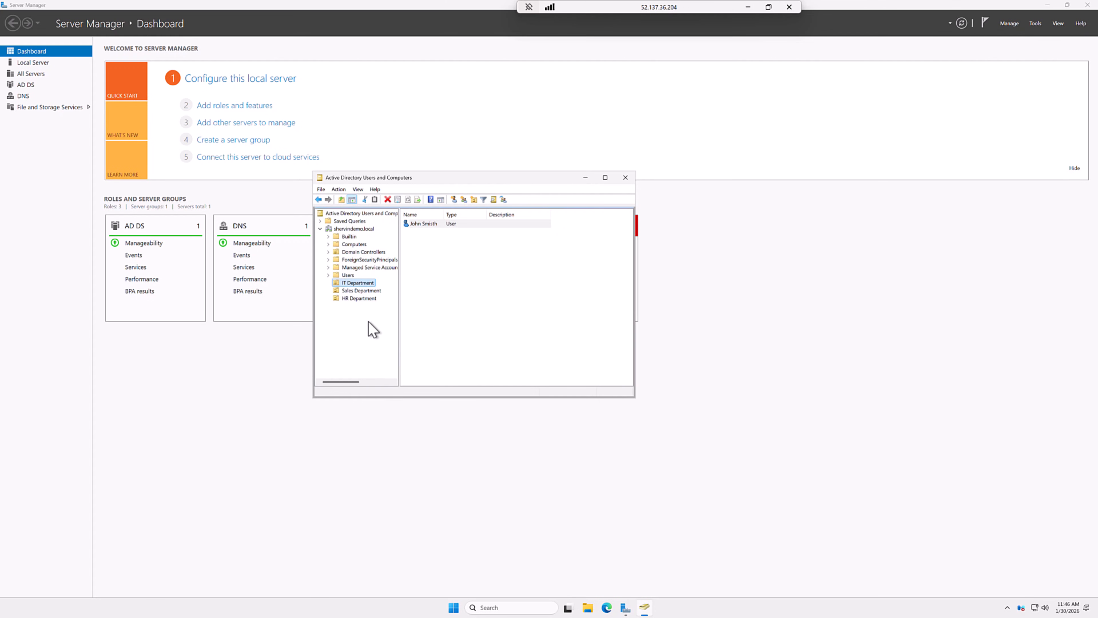
Step: Start a new user in the Sales Department OU, entering the user's names and logon name
click(349, 290)
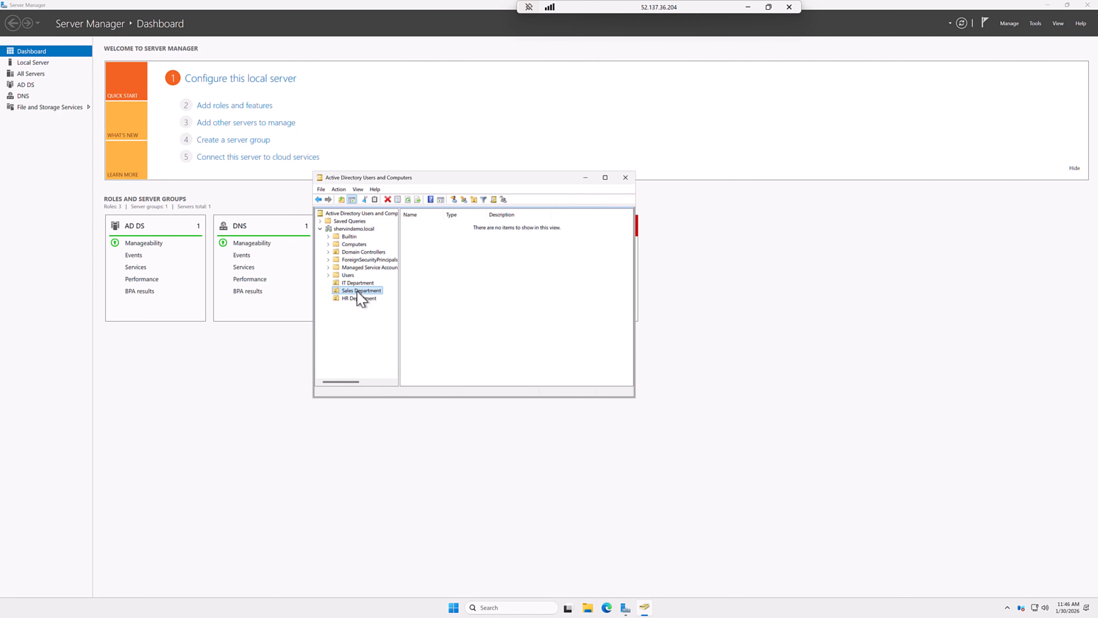
right_click(356, 292)
mouse_move(388, 332)
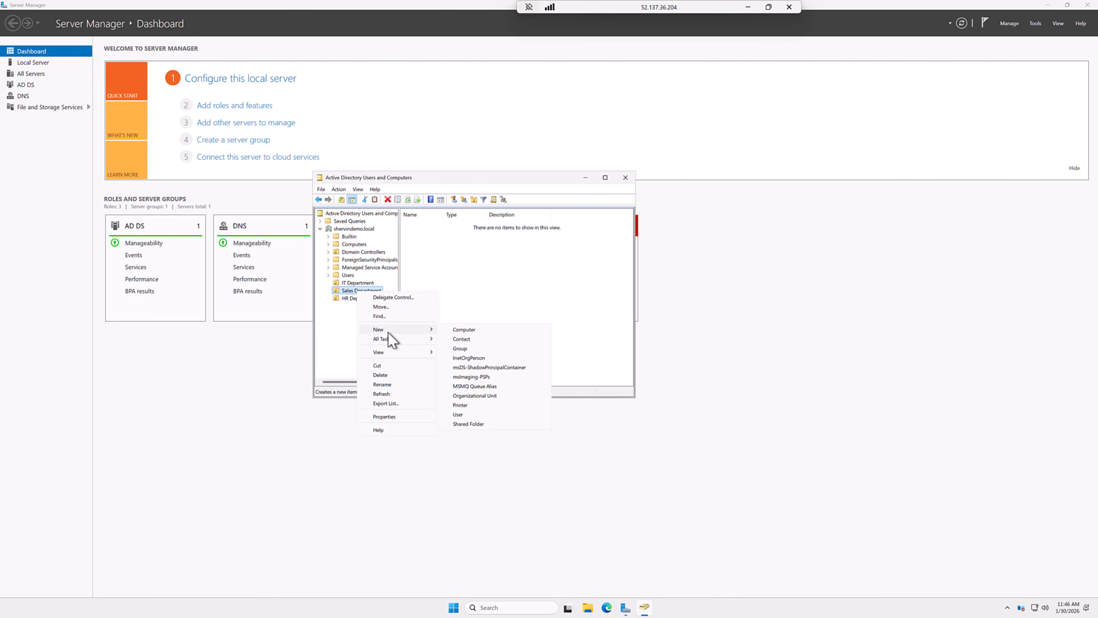
click(460, 414)
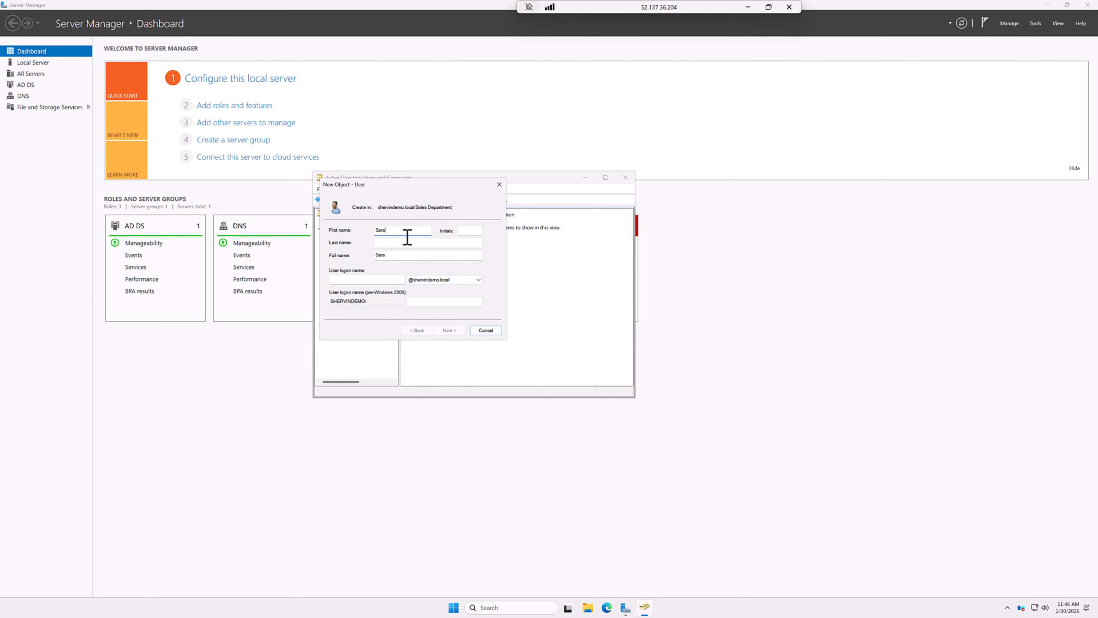
click(415, 243)
click(376, 280)
Step: Set and confirm the Sales user's password, disable the forced change at next logon, and finish
click(452, 331)
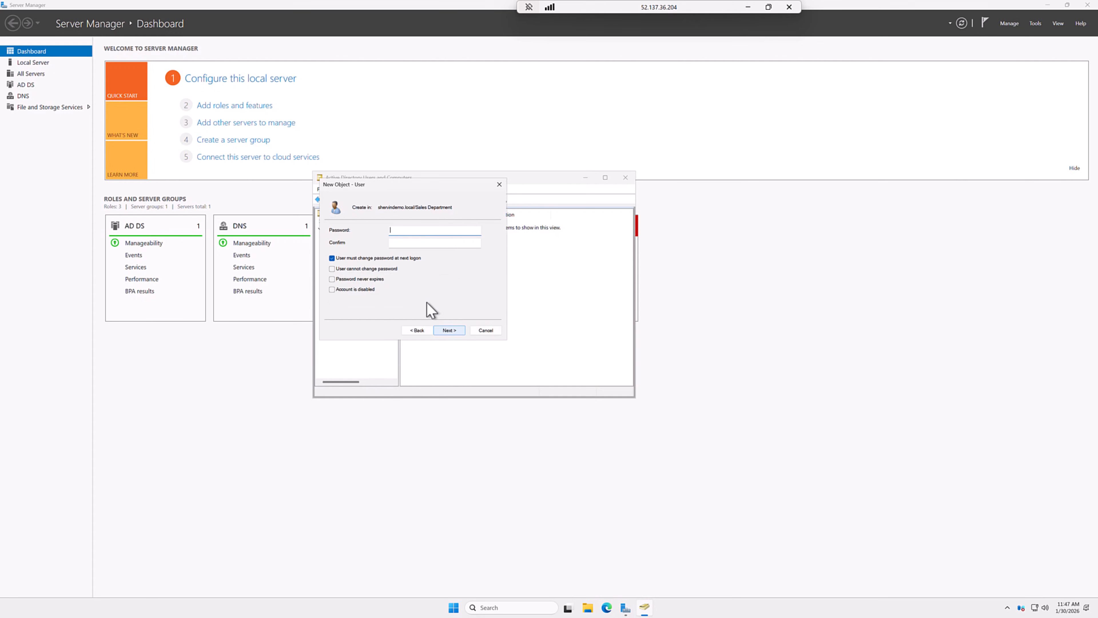
key(ctrl+v)
click(404, 243)
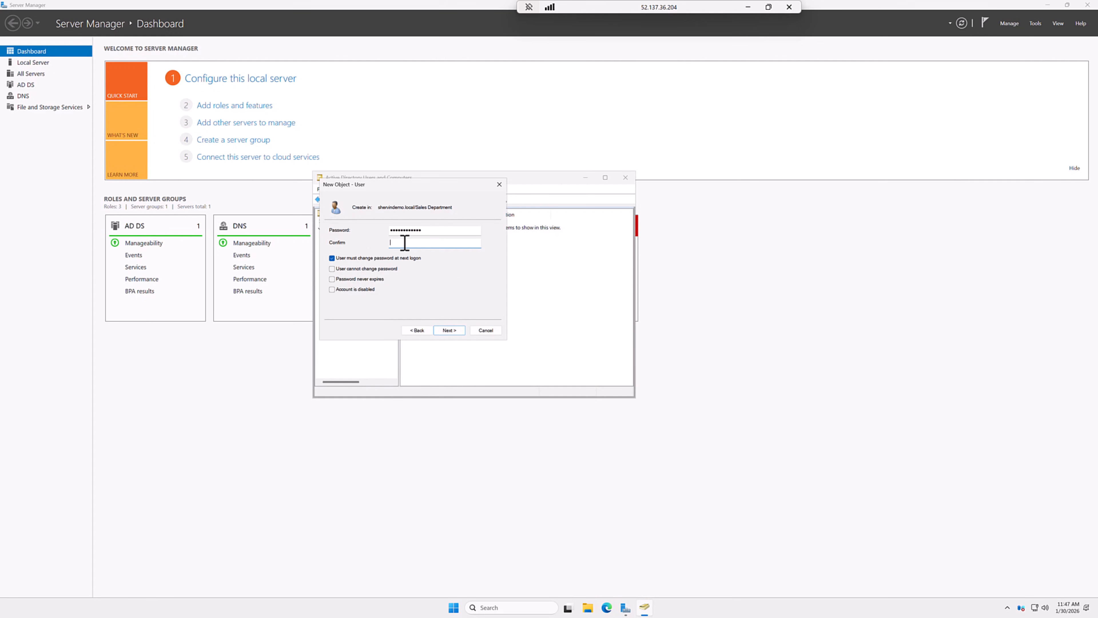
key(ctrl+v)
click(352, 258)
click(452, 331)
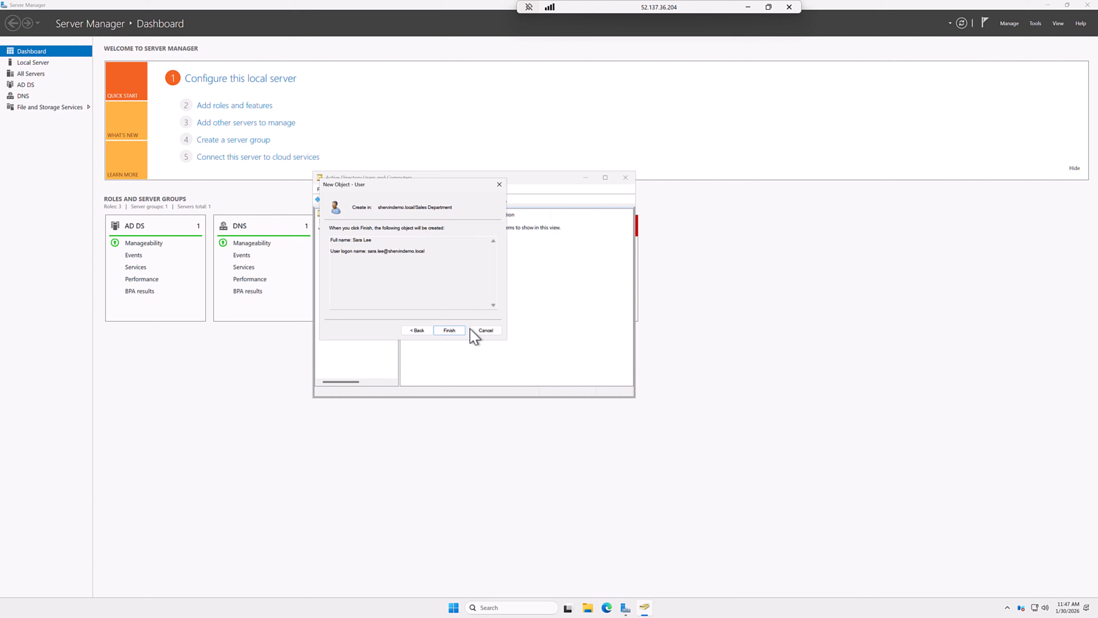
click(454, 333)
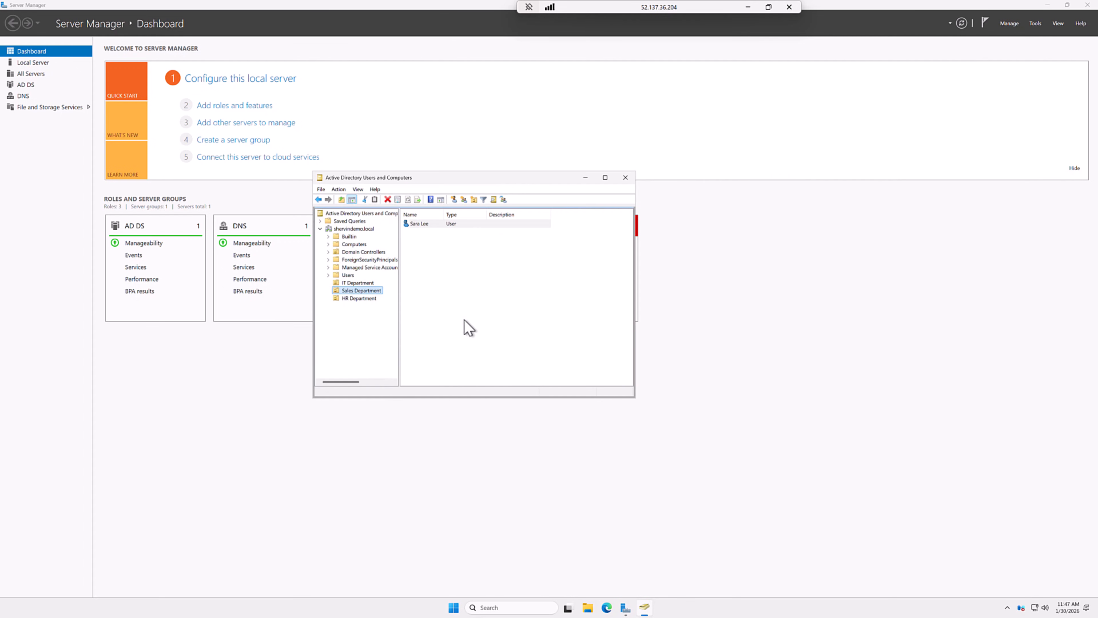
click(353, 302)
Step: Start a new user in the HR Department OU, entering the user's names and logon name
right_click(353, 301)
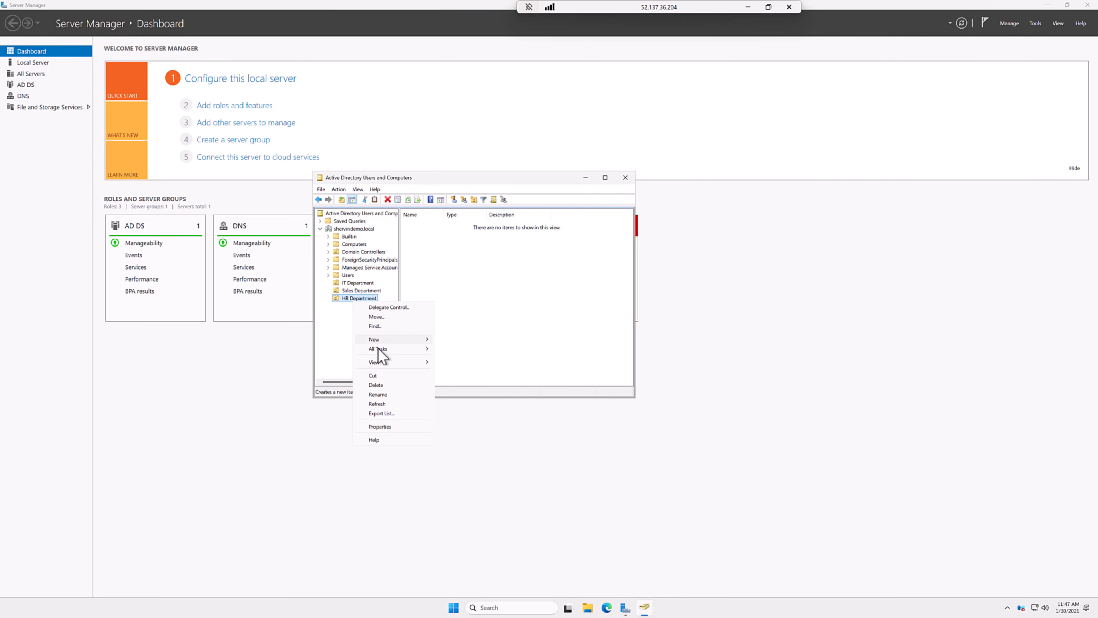
mouse_move(383, 346)
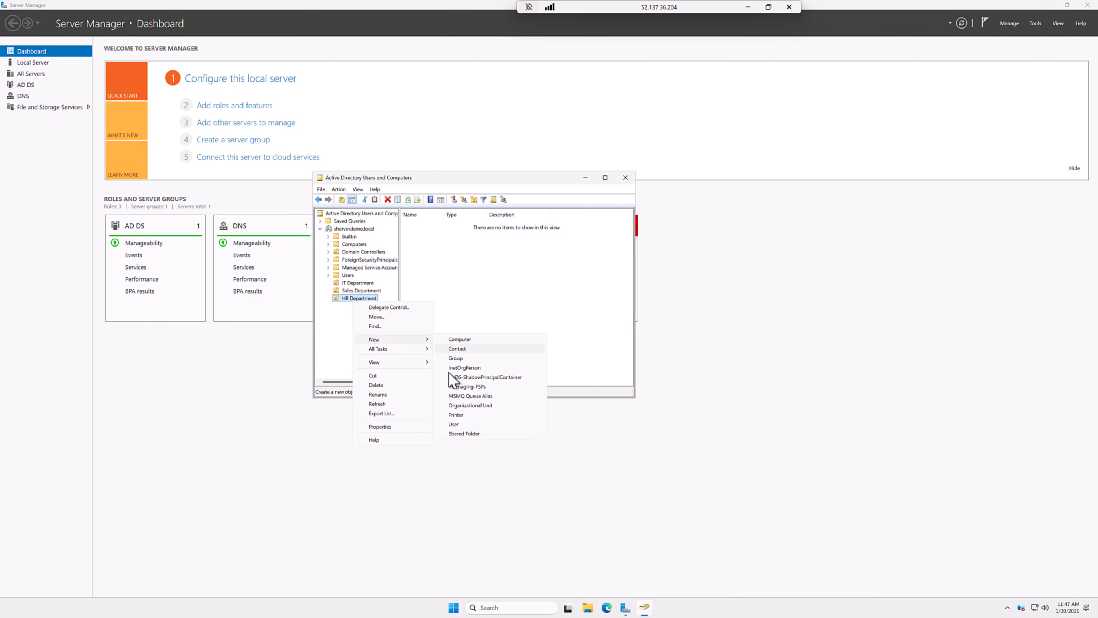
click(453, 425)
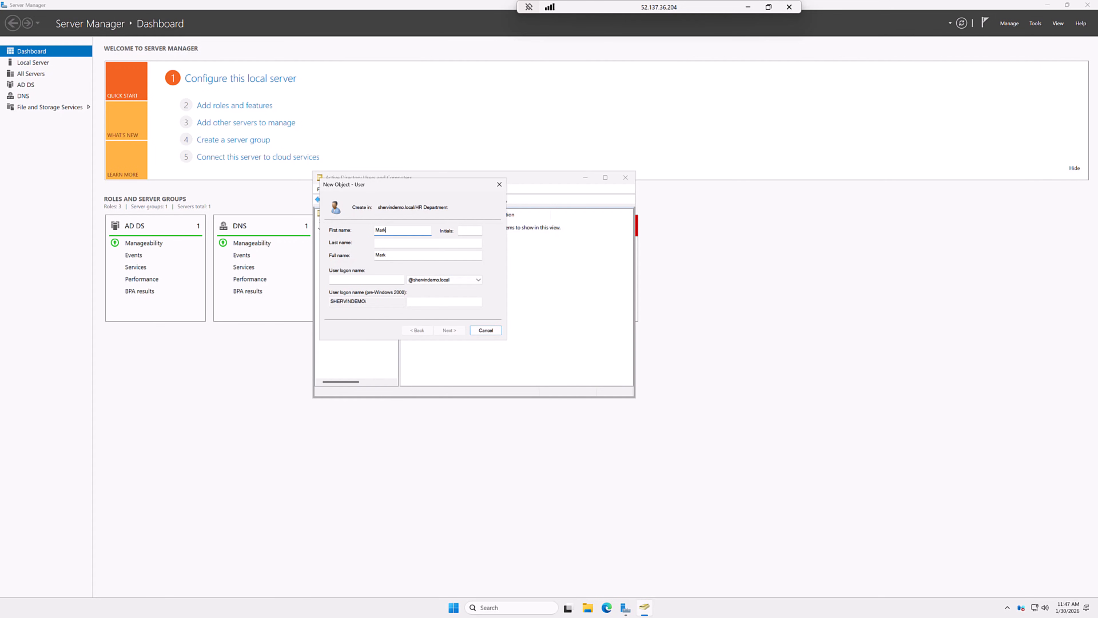
click(437, 245)
click(397, 280)
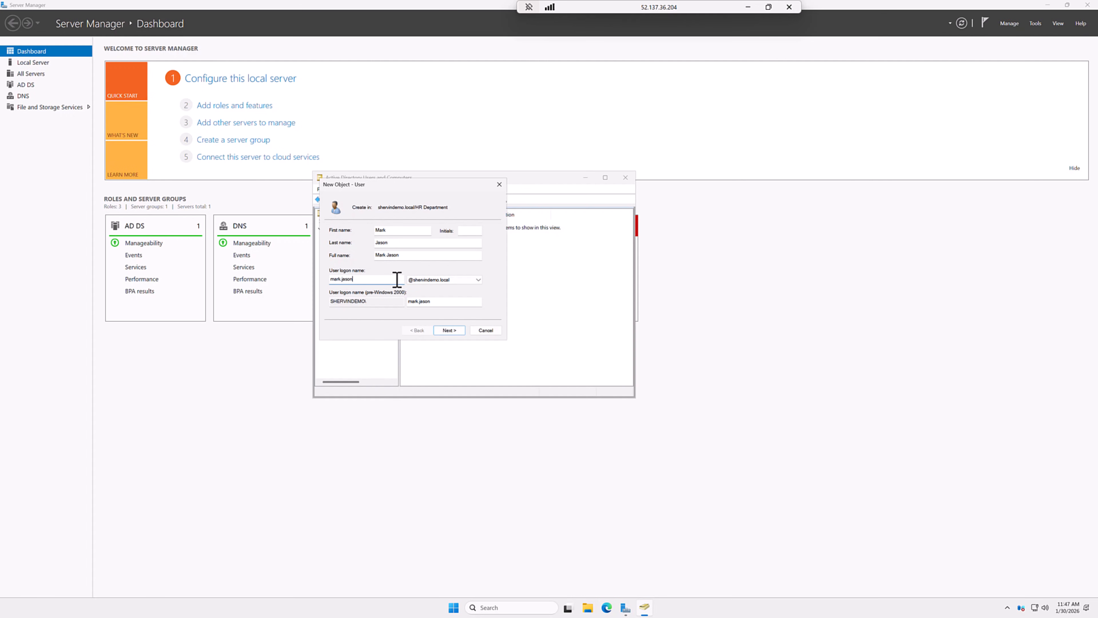
Step: Set the HR user's password without a forced change at next logon, finish, and return to the Azure portal
click(449, 331)
key(ctrl+v)
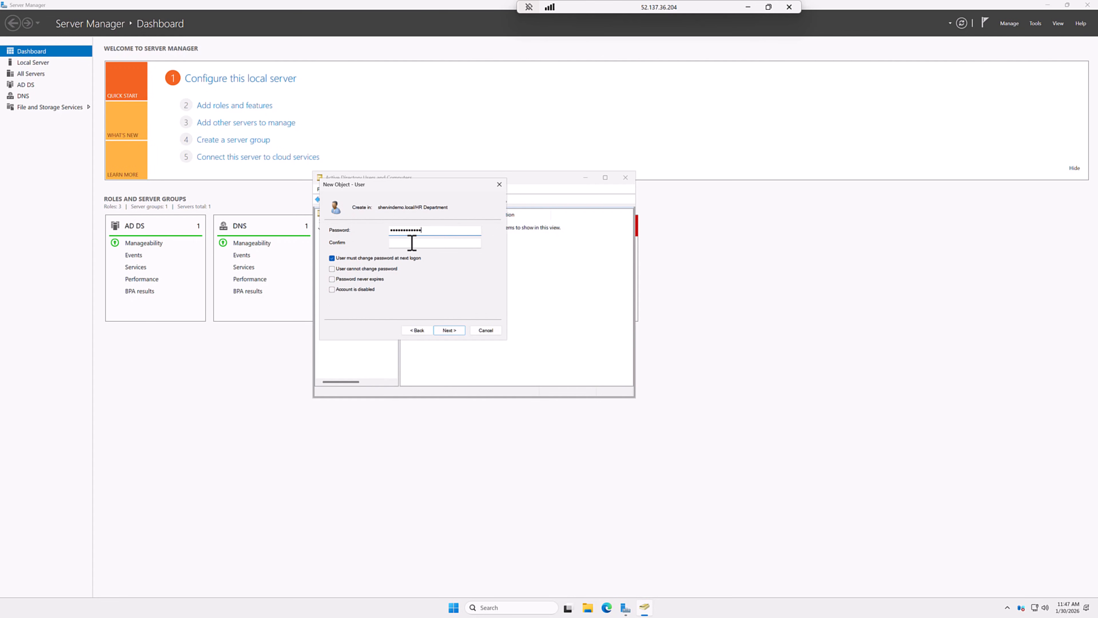
click(411, 243)
key(ctrl+v)
click(345, 261)
click(448, 330)
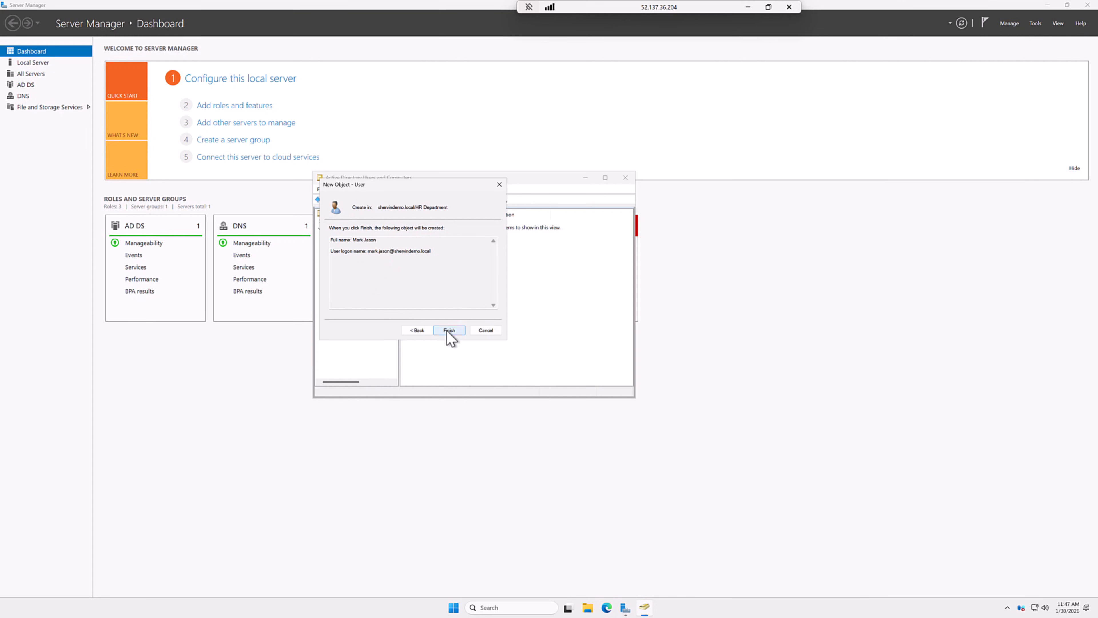
click(448, 330)
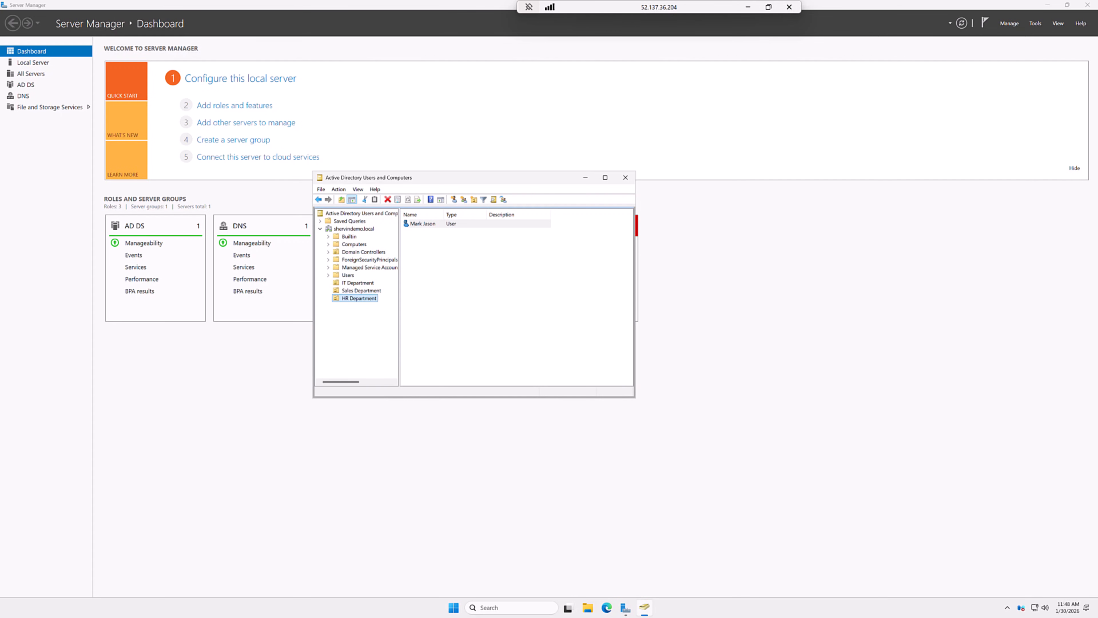
click(748, 7)
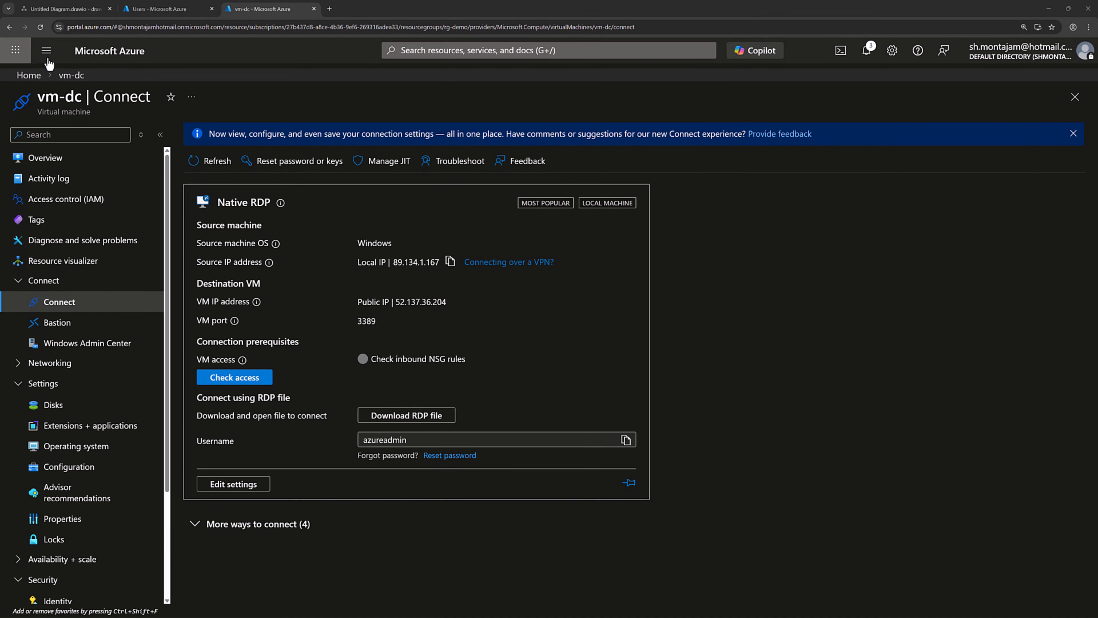
click(46, 50)
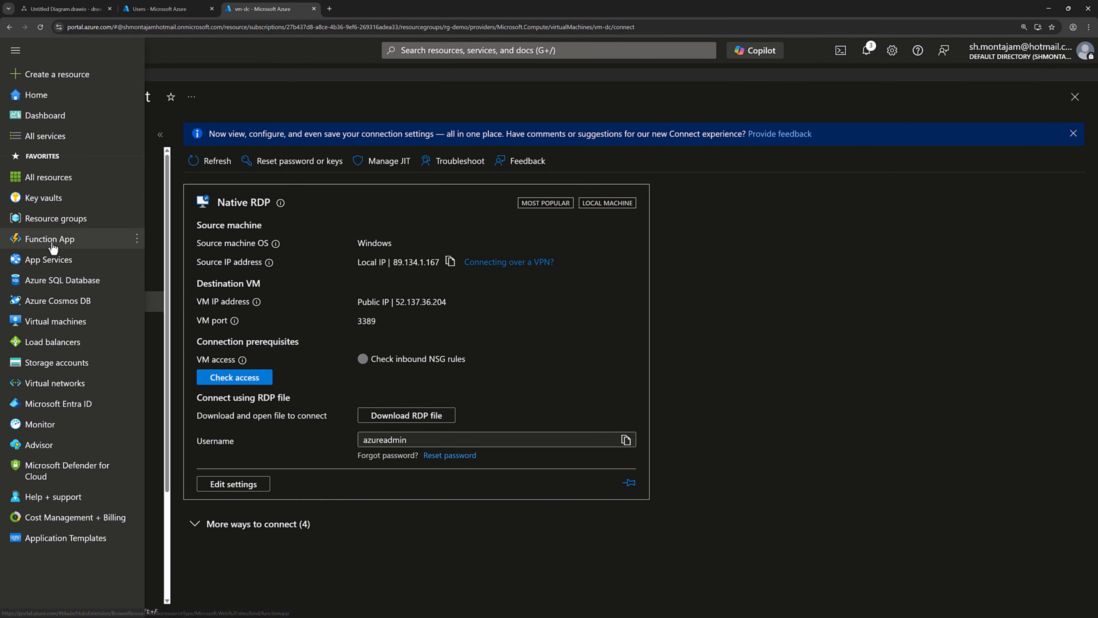
Step: From the Virtual machines list, start creating a new virtual machine
click(56, 323)
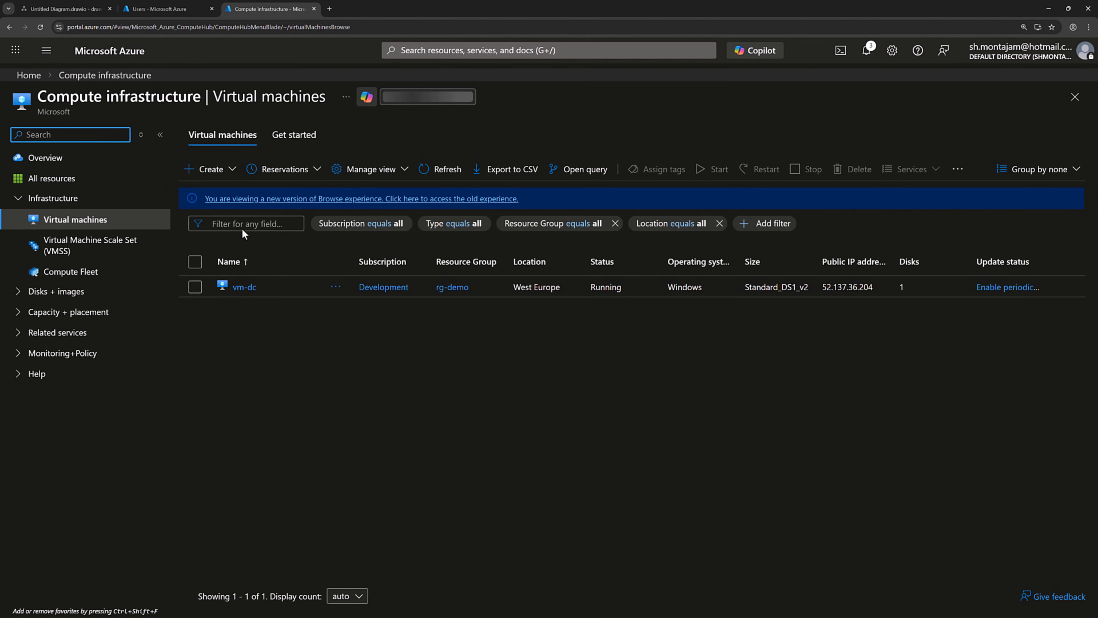
click(230, 169)
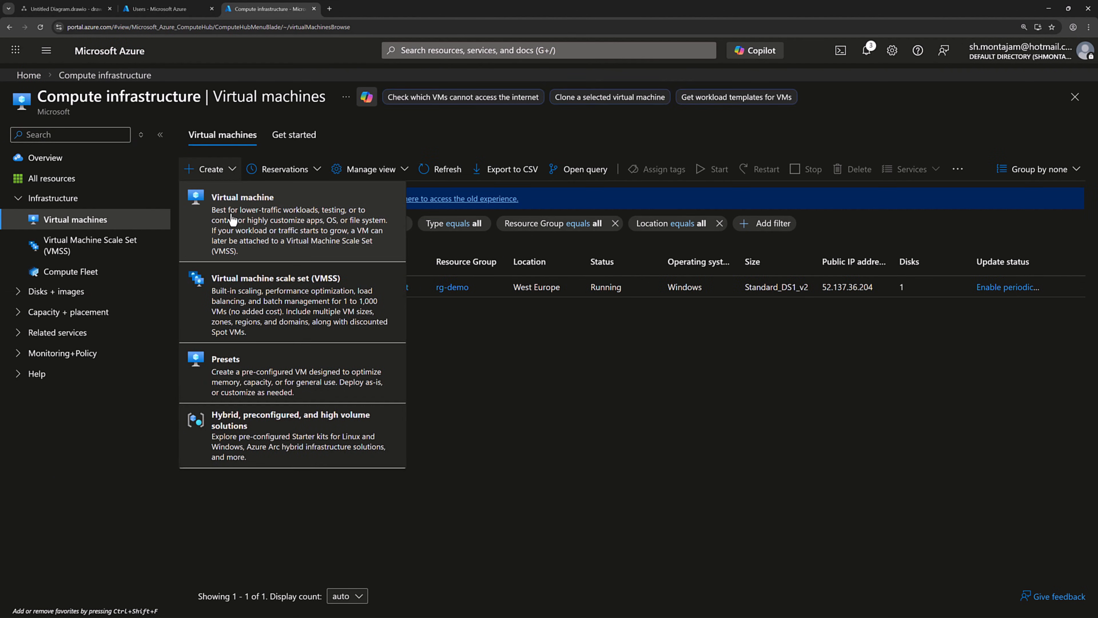
click(357, 243)
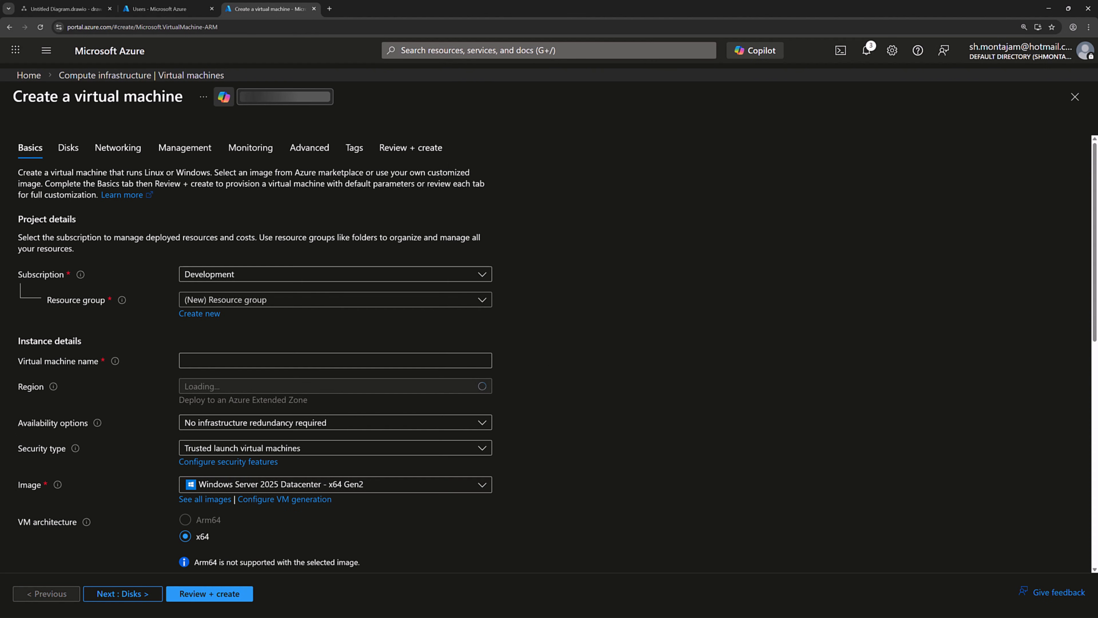
Step: Place the VM in rg-demo, name it vm-web, and choose no infrastructure redundancy required
click(322, 300)
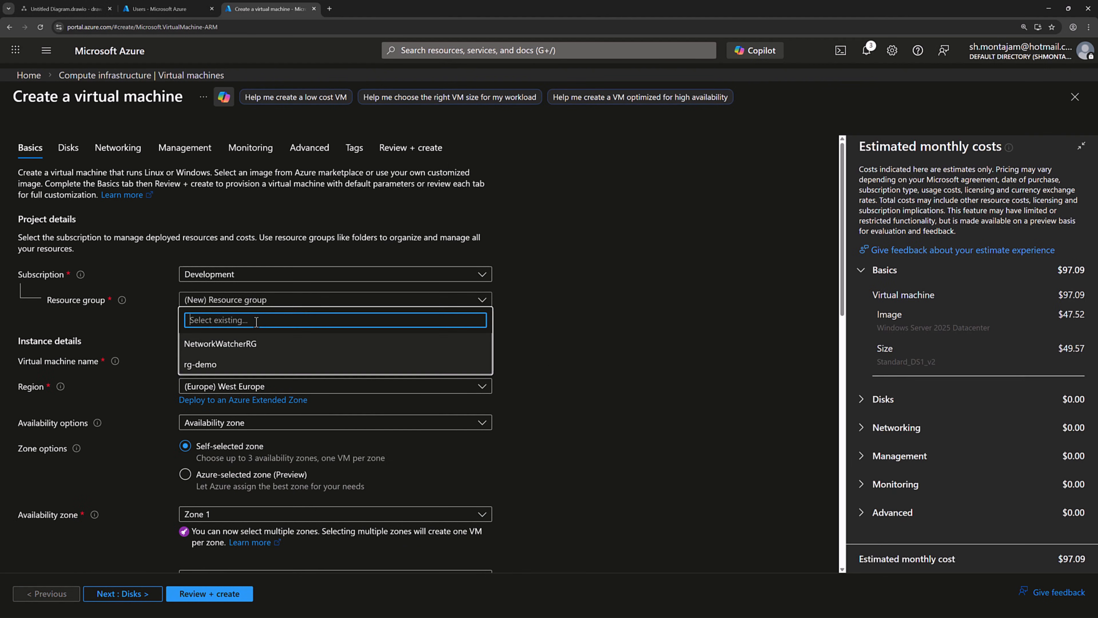
click(203, 364)
click(216, 361)
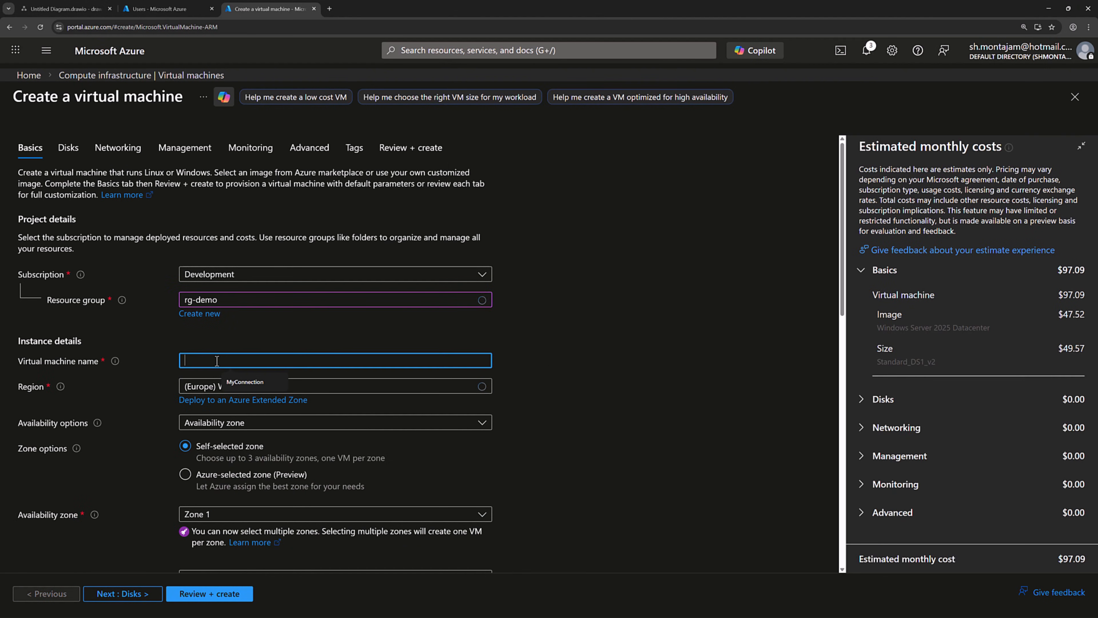
text(vm-web)
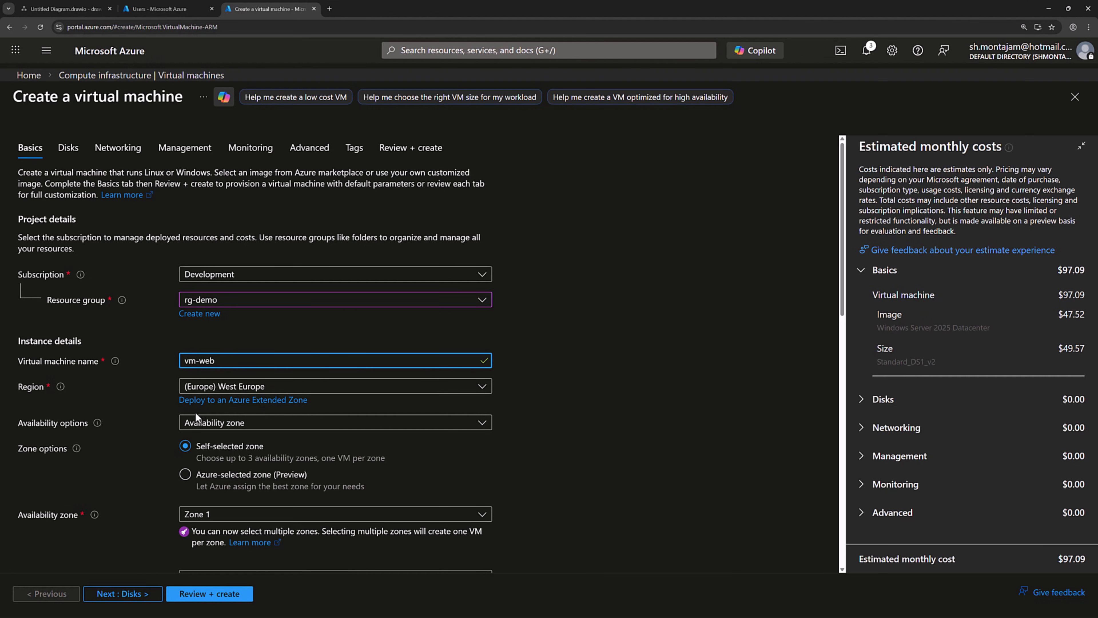
click(212, 426)
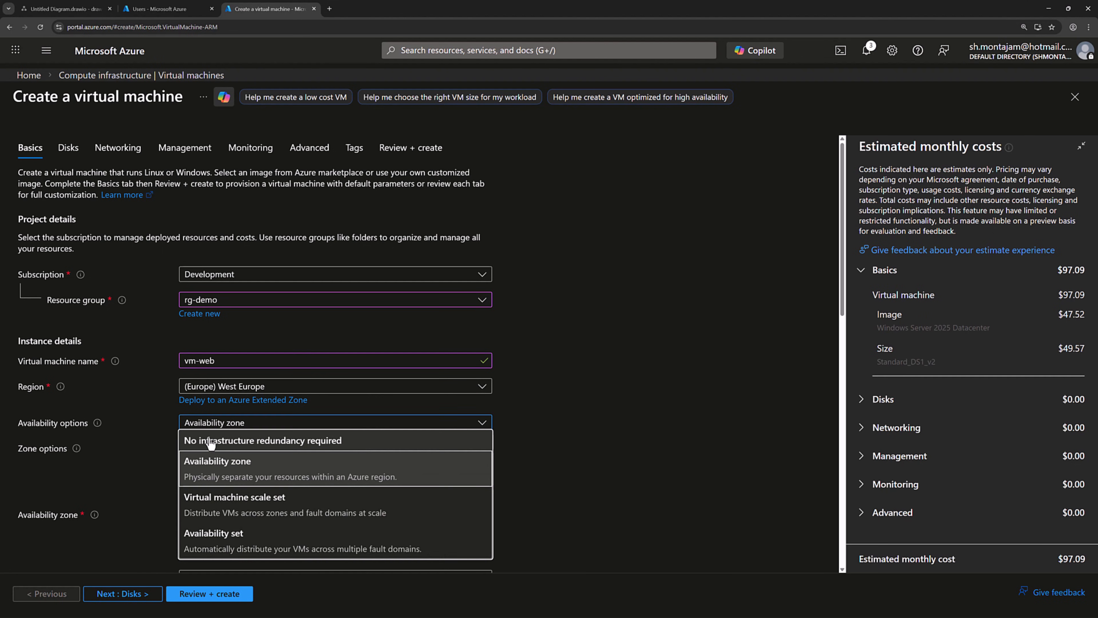
click(211, 441)
scroll(622, 383, down, 4)
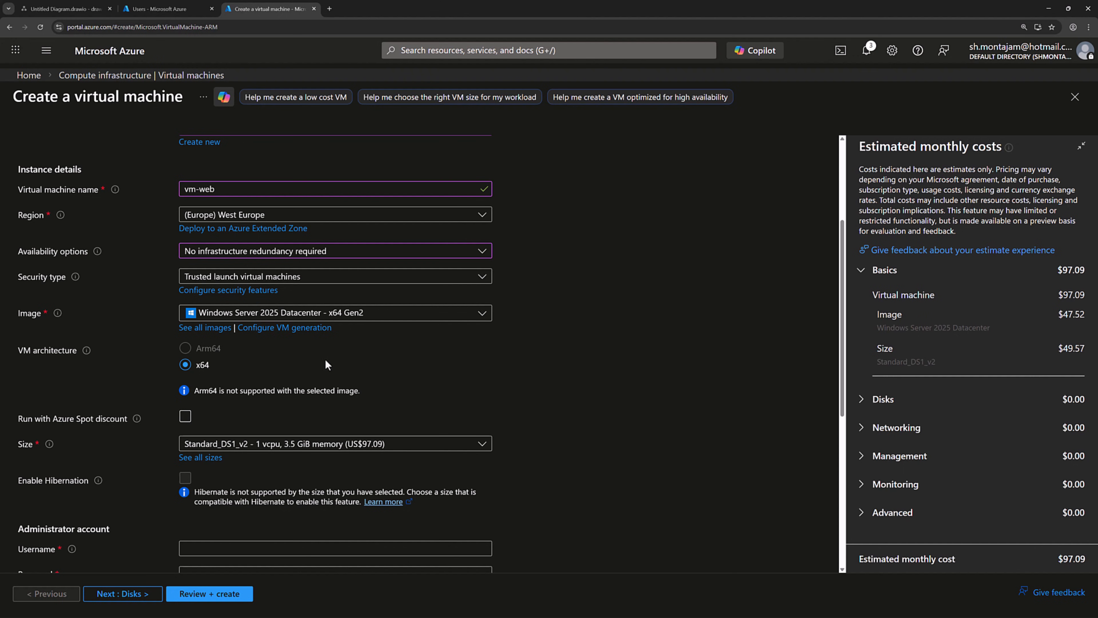
scroll(326, 361, down, 3)
Step: Set the administrator username to azureadmin with a confirmed password, then continue to Disks
click(188, 423)
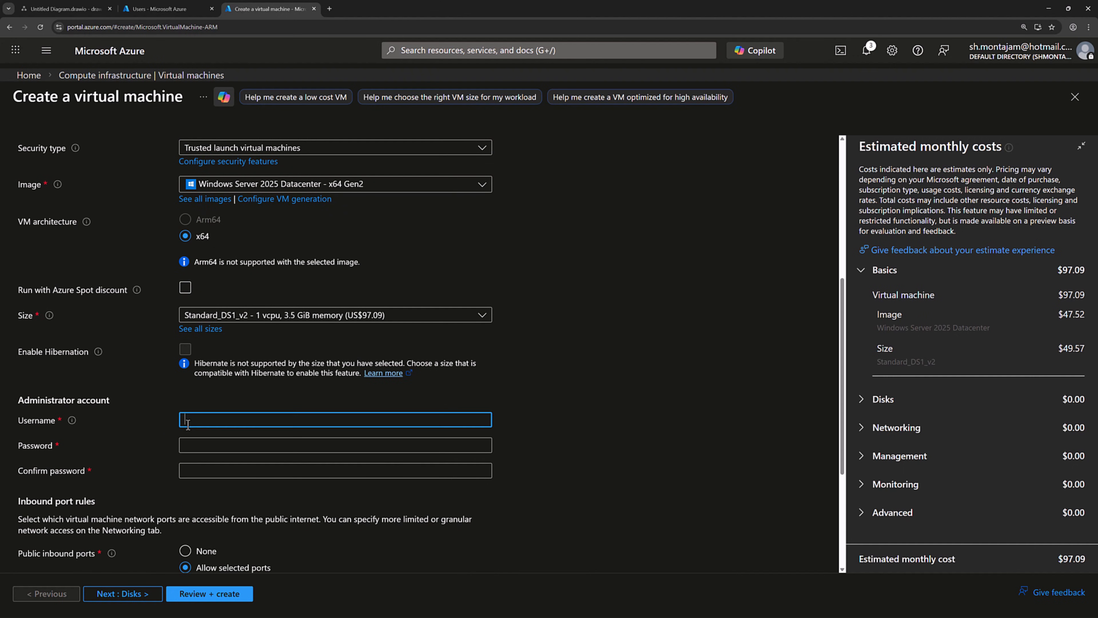
text(azureadmin)
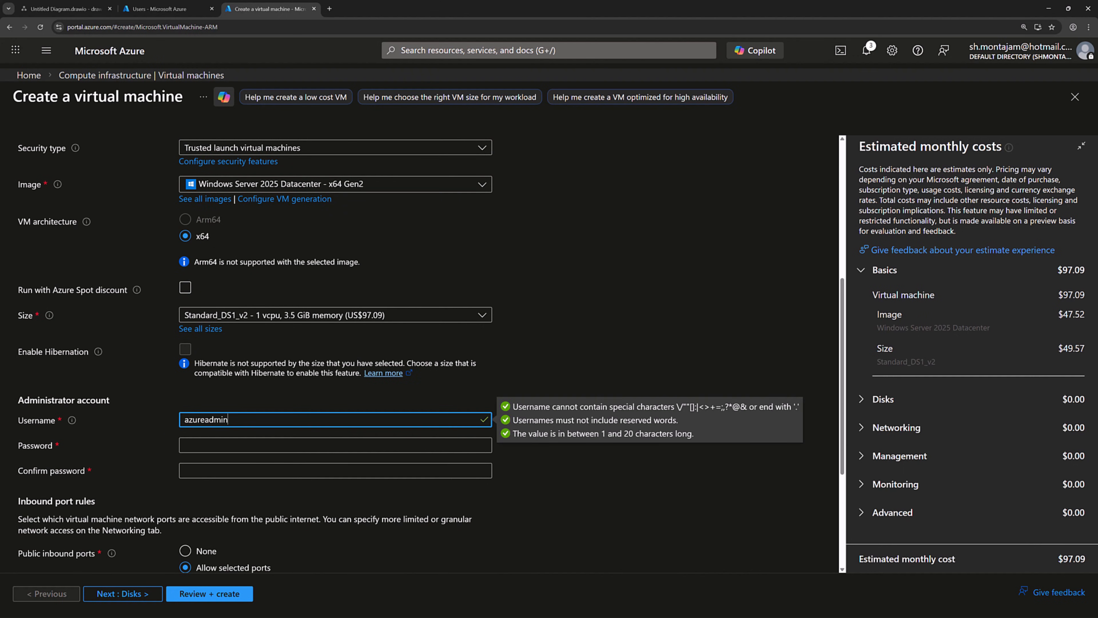
key(alt+Tab)
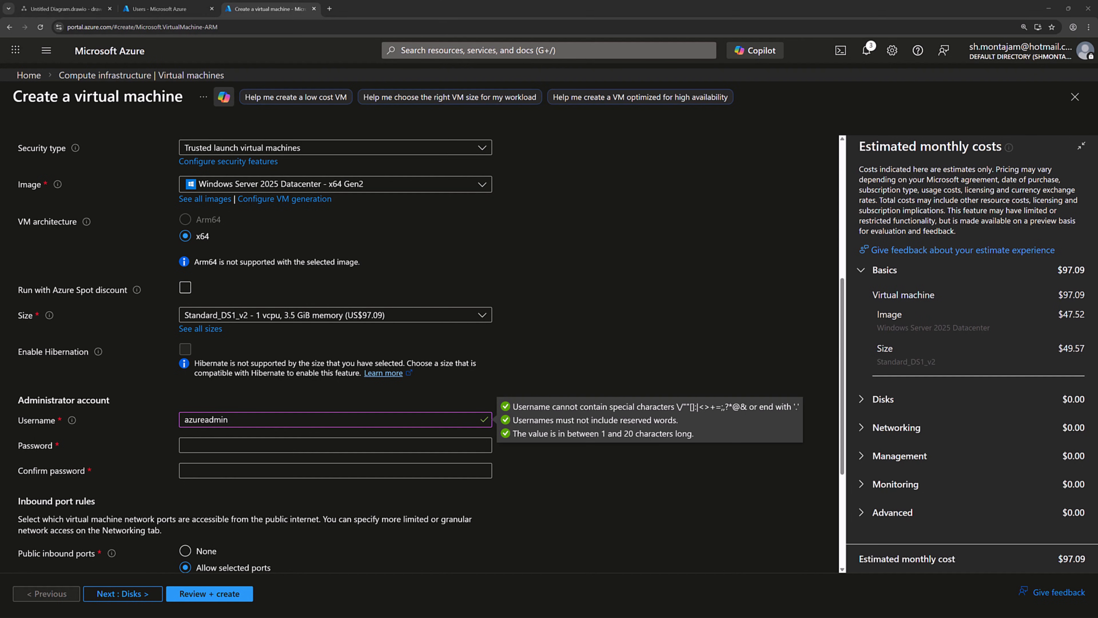
click(217, 443)
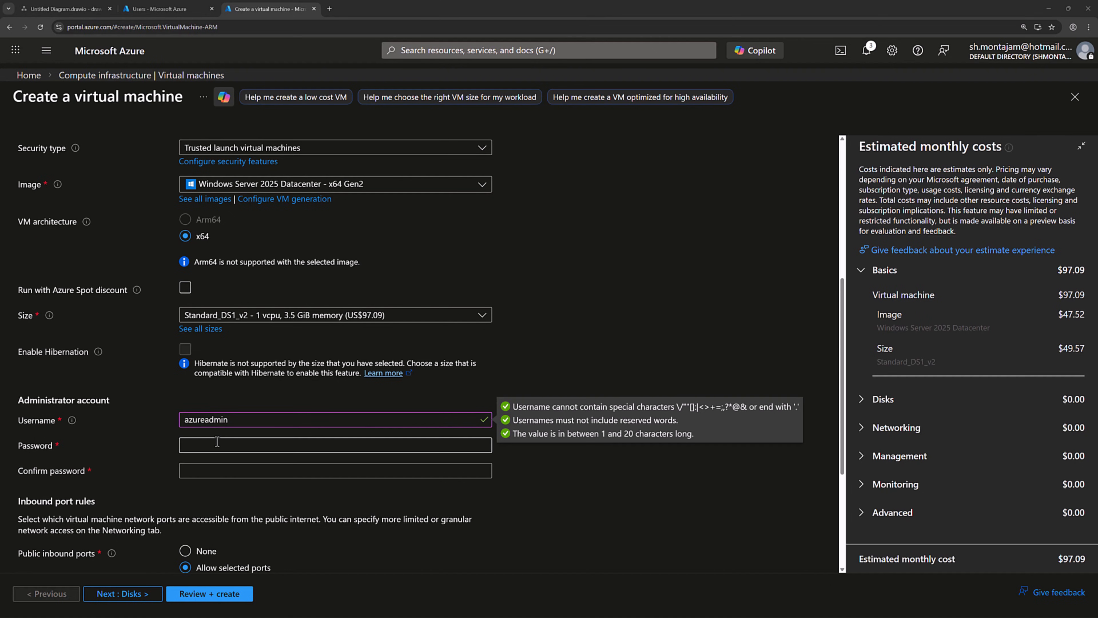
key(ctrl+v)
click(223, 468)
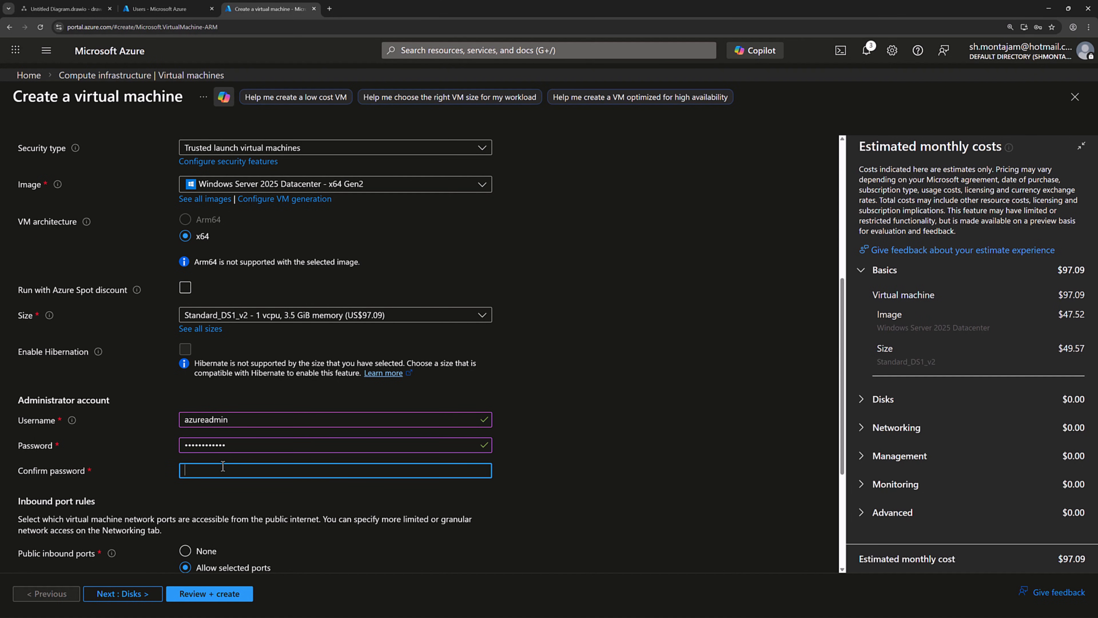
key(ctrl+v)
scroll(246, 446, down, 5)
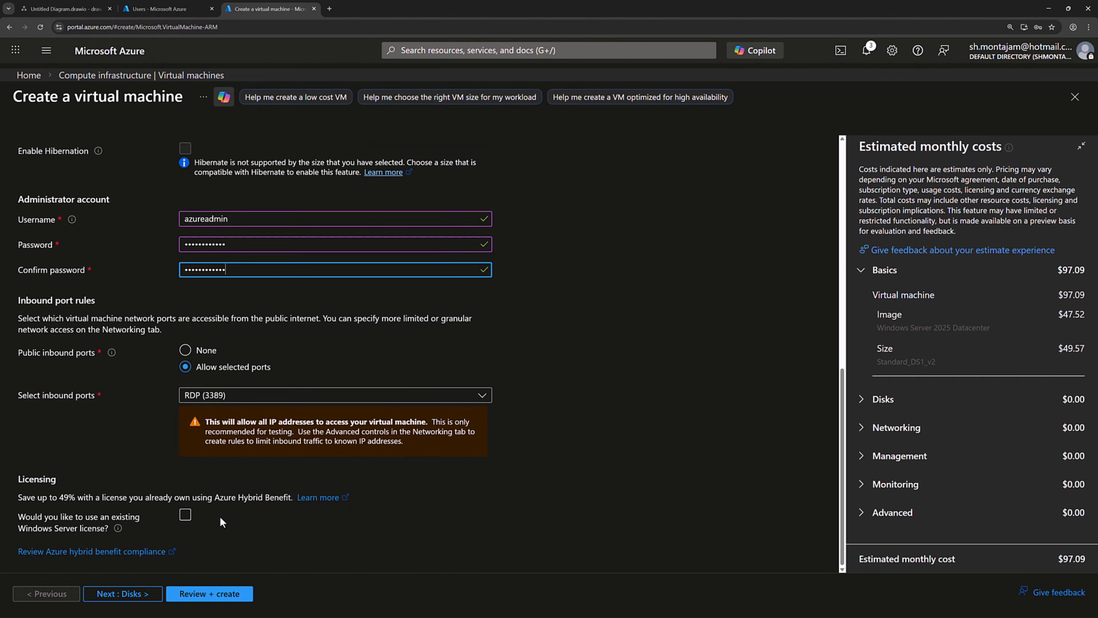
click(124, 595)
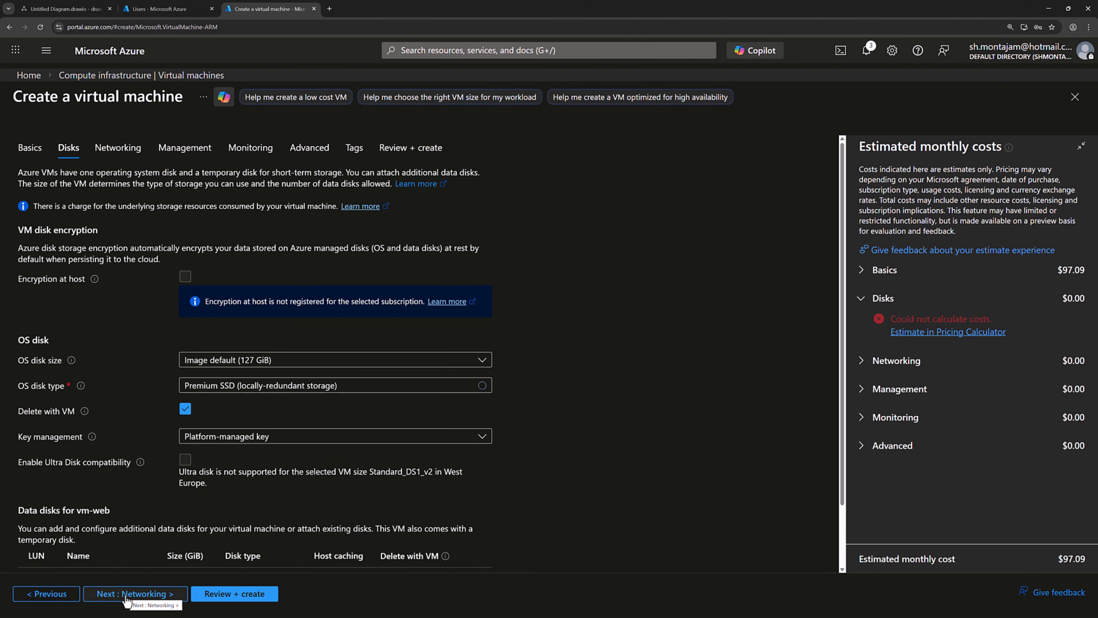
Step: Attach vm-web to the vnet-demo virtual network and set boot diagnostics to Disable
click(126, 596)
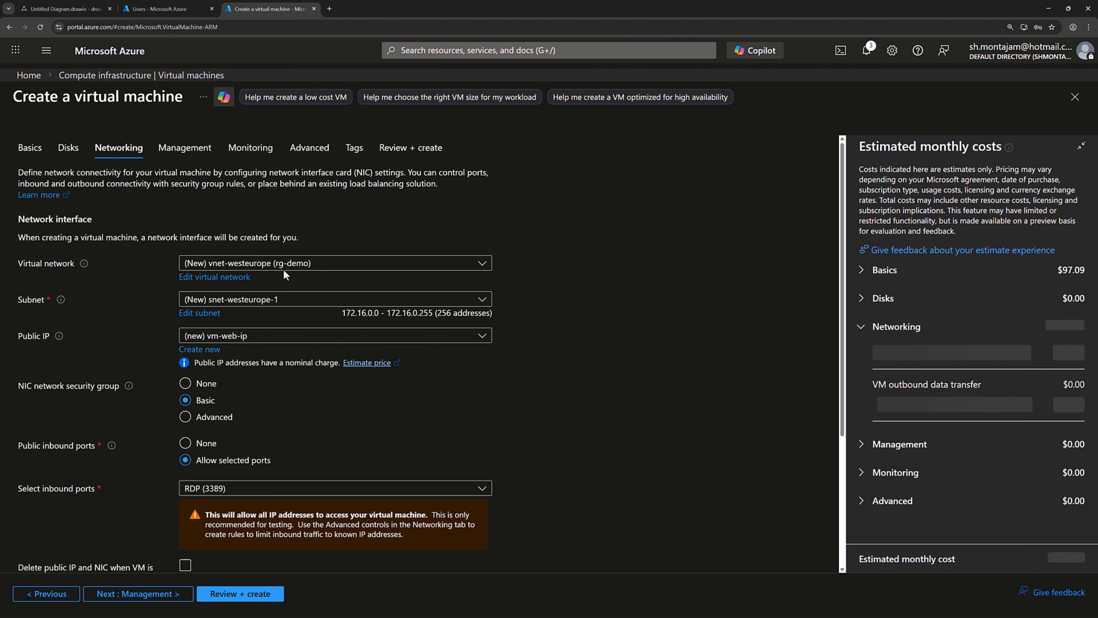
click(295, 265)
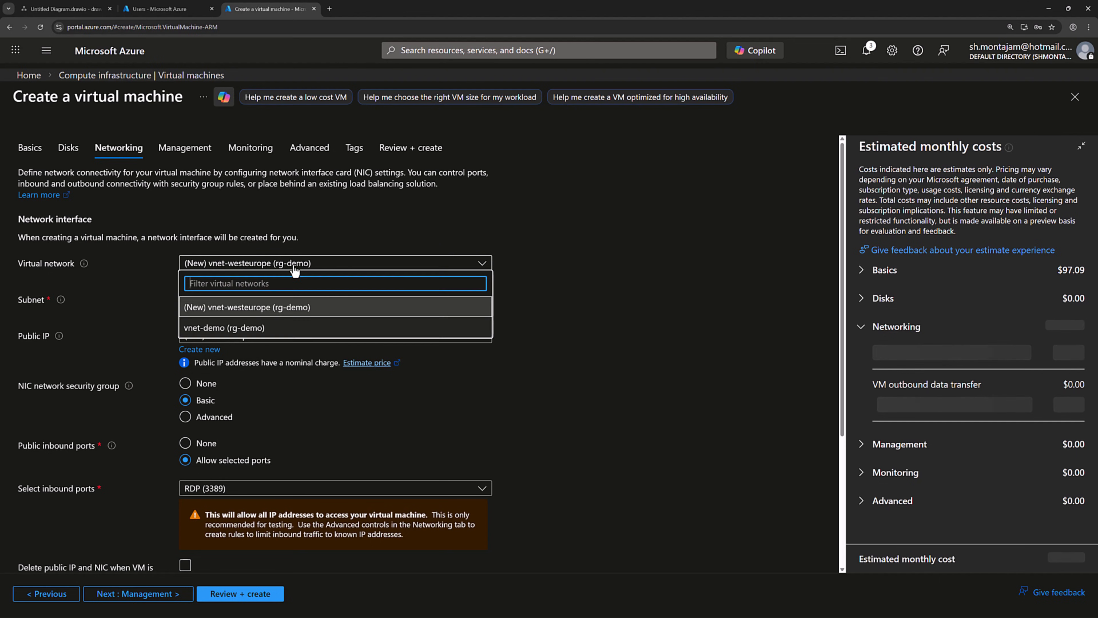
click(240, 329)
scroll(427, 317, down, 3)
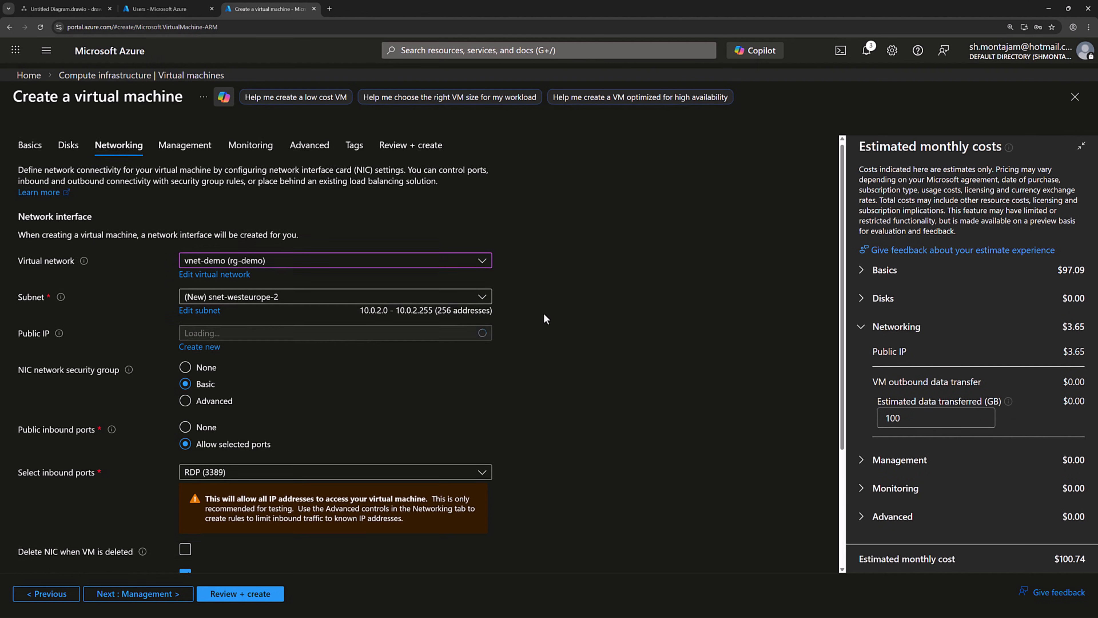
scroll(302, 303, up, 3)
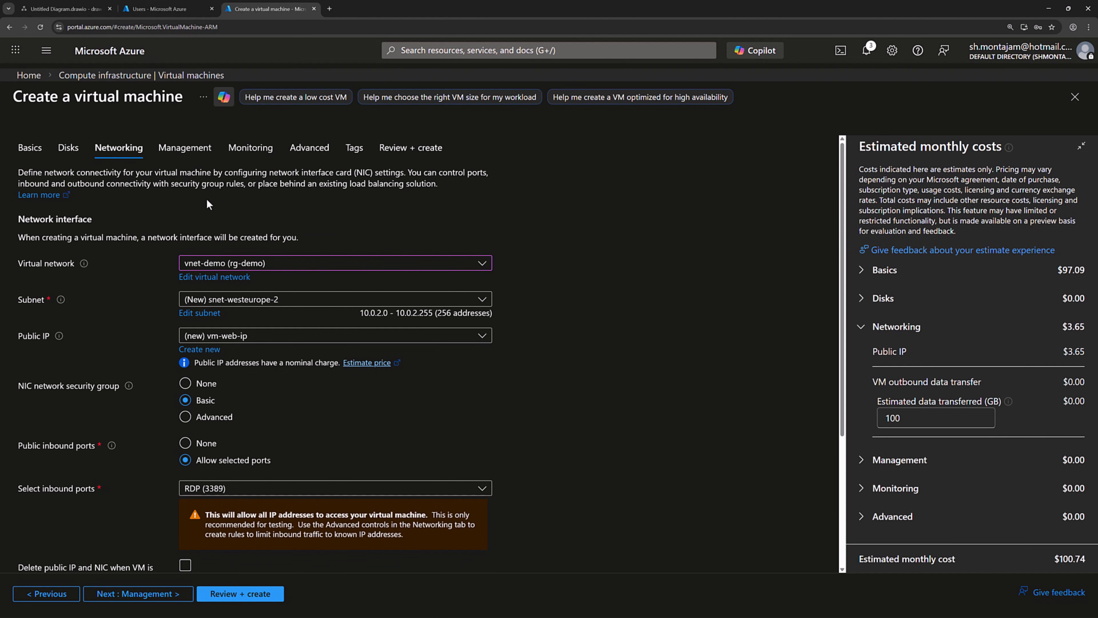
click(248, 150)
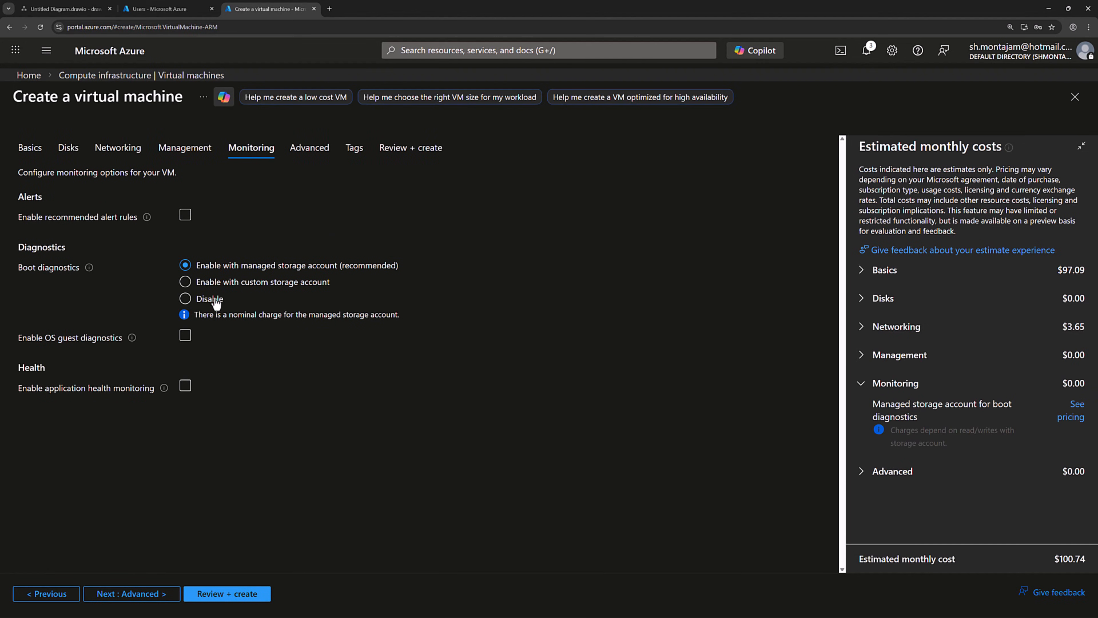
click(211, 303)
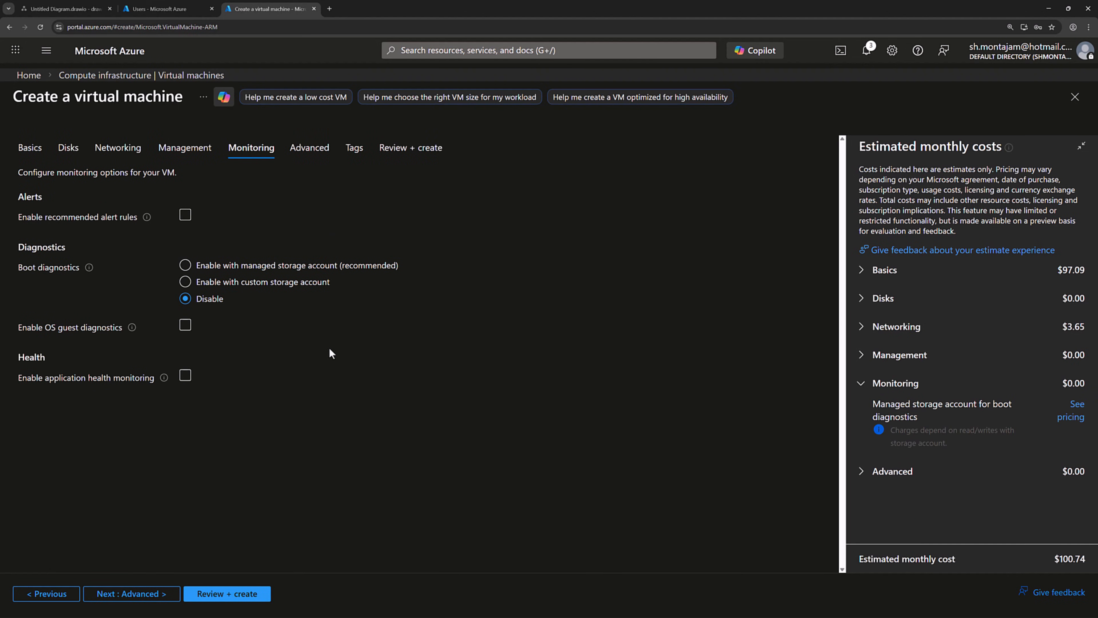
Step: Validate and create the vm-web VM, then open its overview once deployment finishes
click(239, 592)
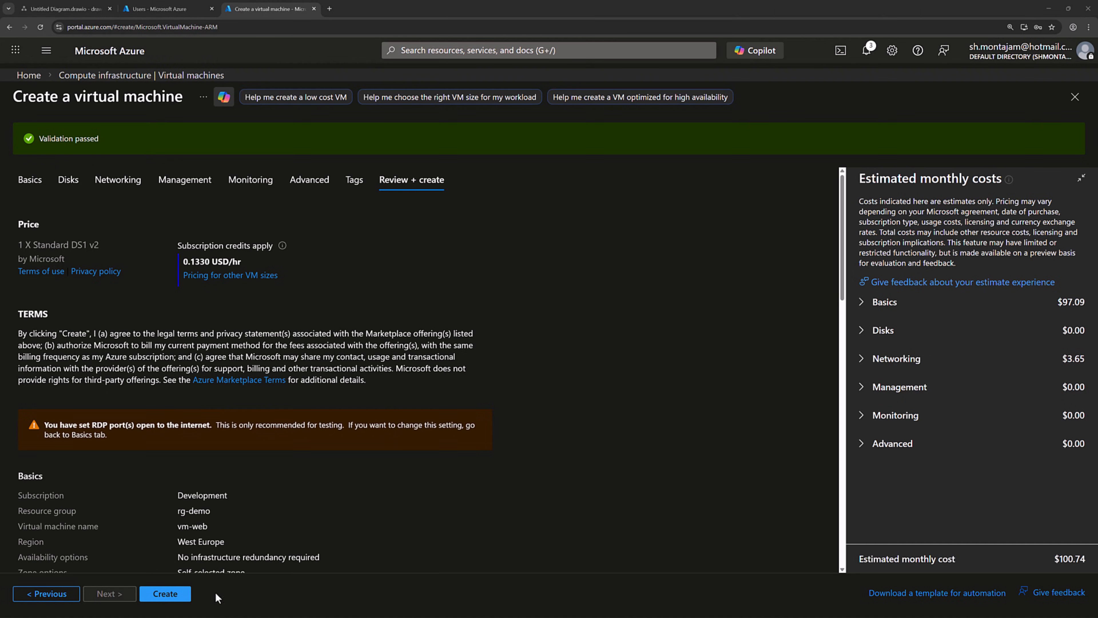
click(169, 593)
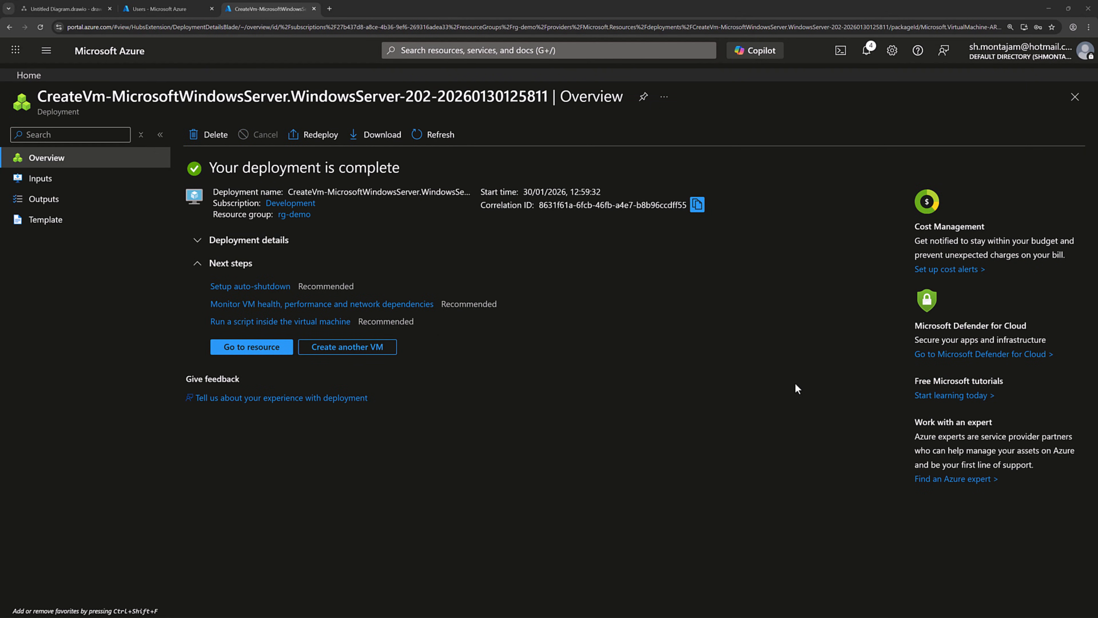
click(259, 350)
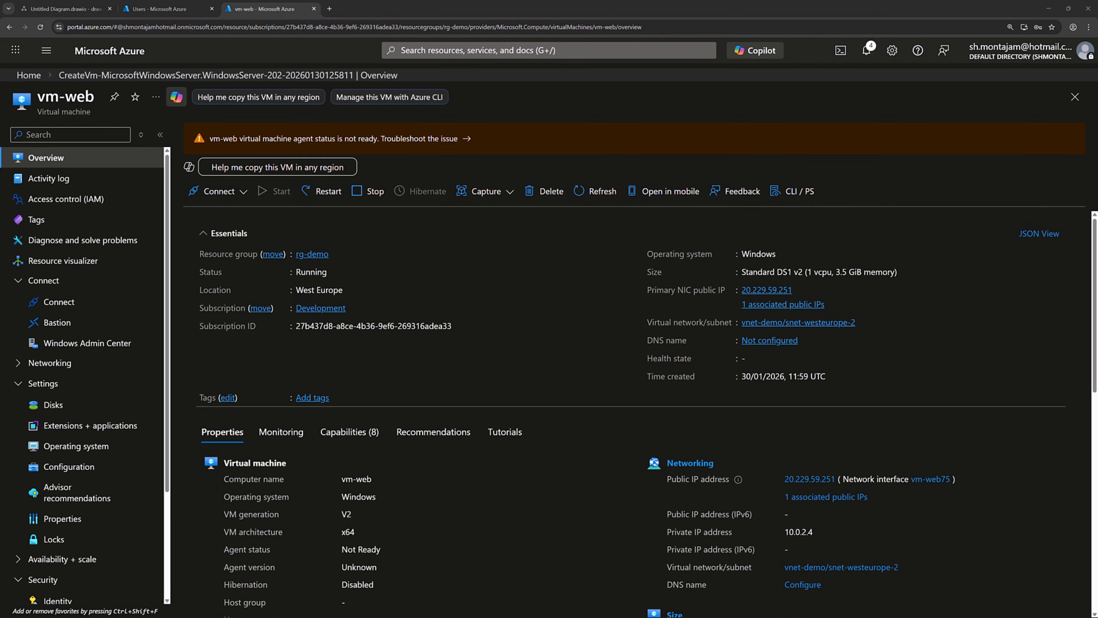
Step: Switch network interface vm-web75's DNS servers to Custom with 10.0.1.4 and save
click(772, 305)
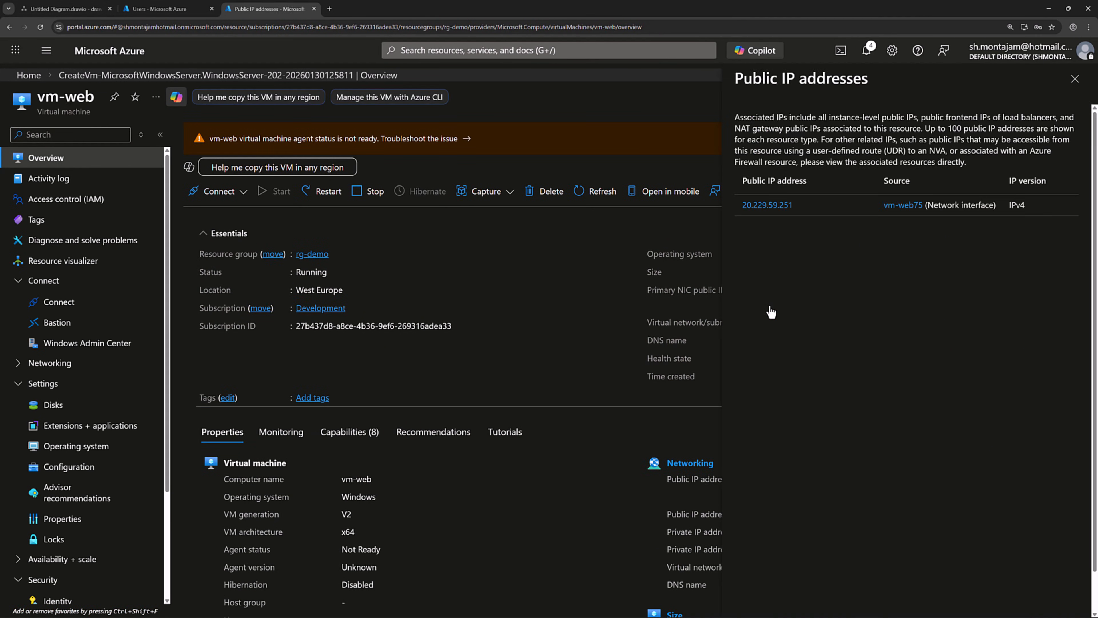
click(902, 207)
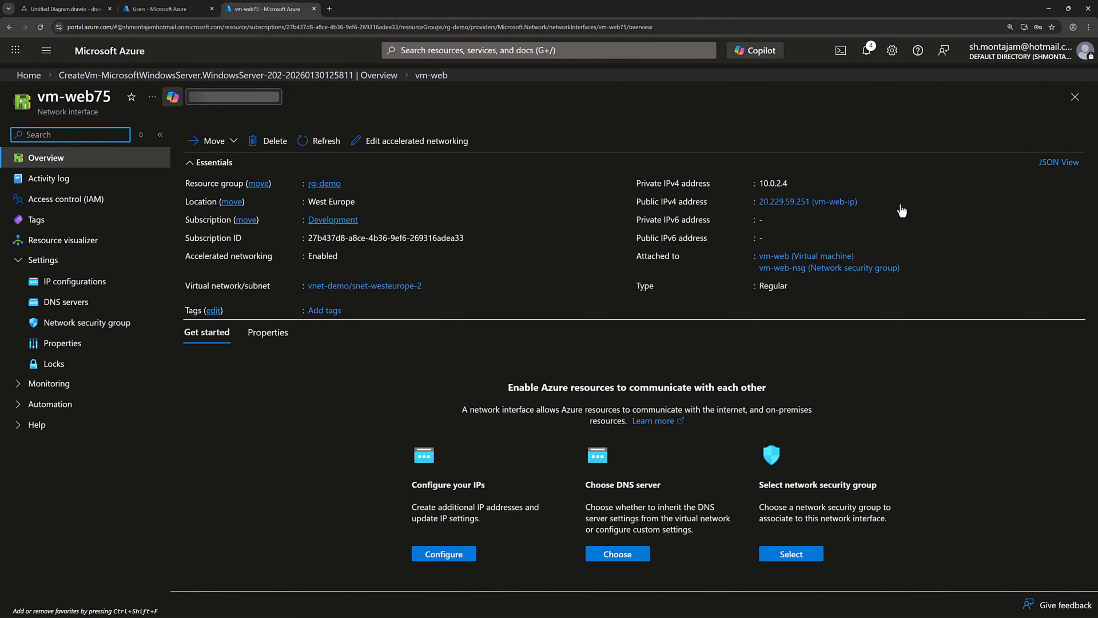
click(73, 306)
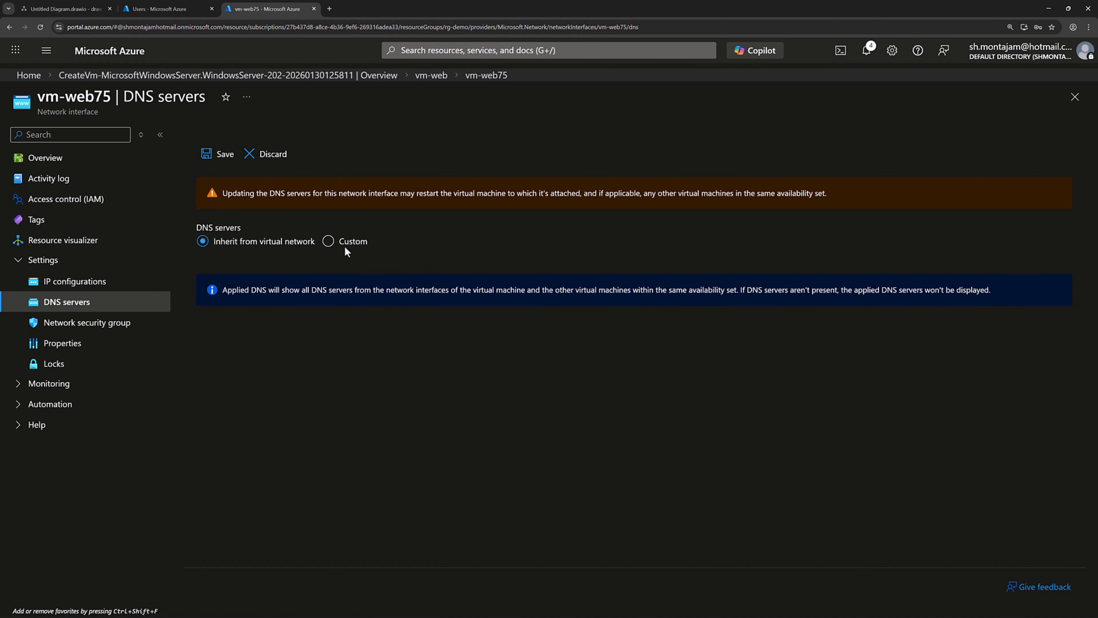
click(351, 243)
click(261, 295)
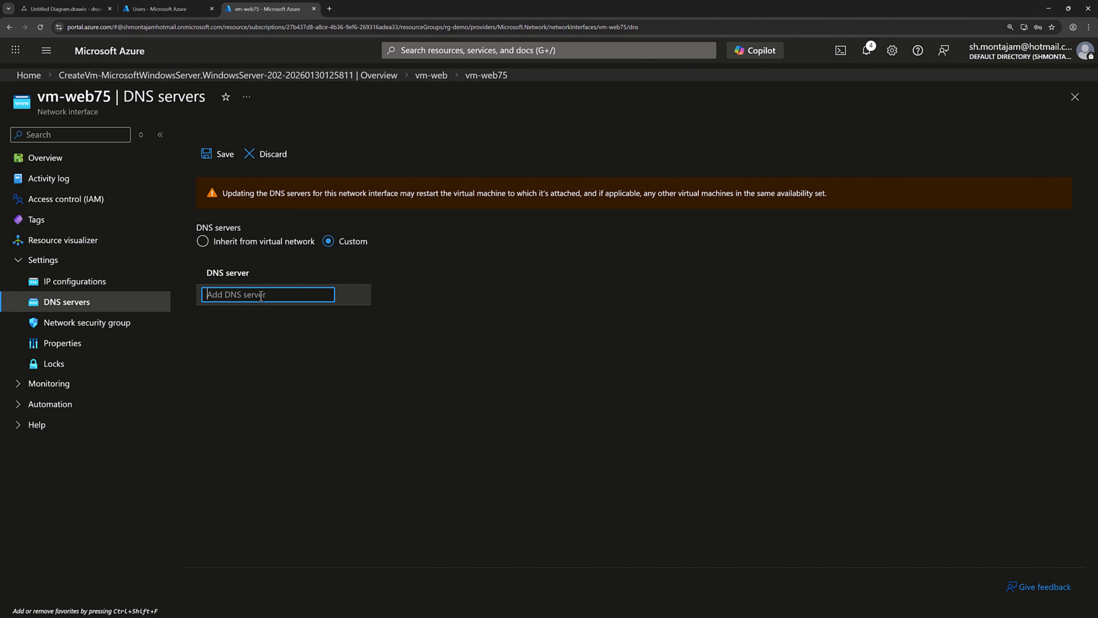
text(10.0.1.4)
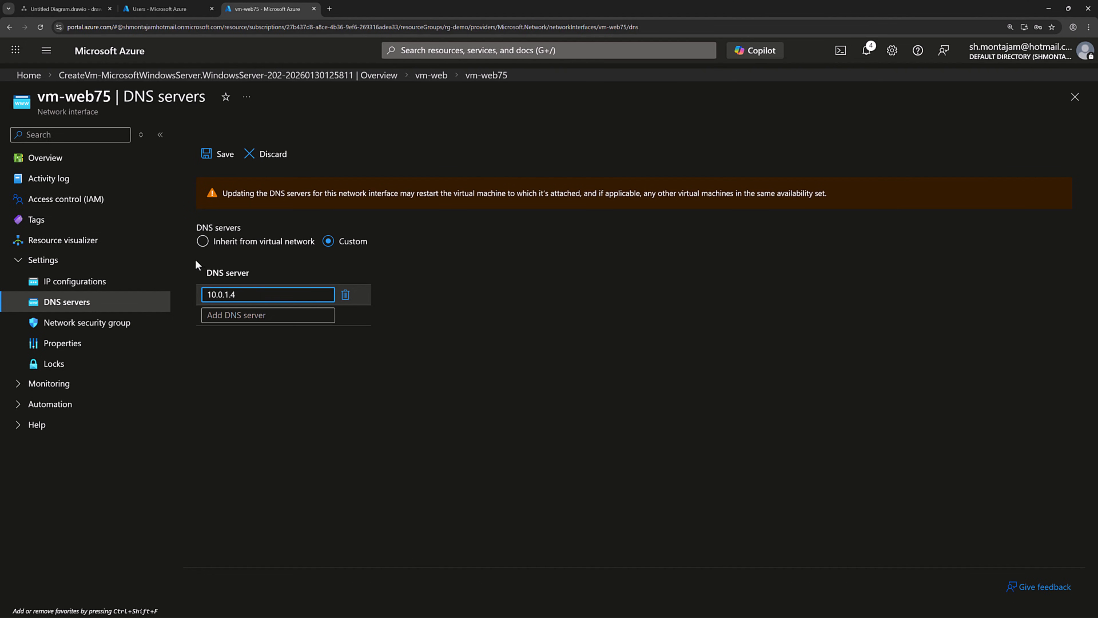
click(217, 158)
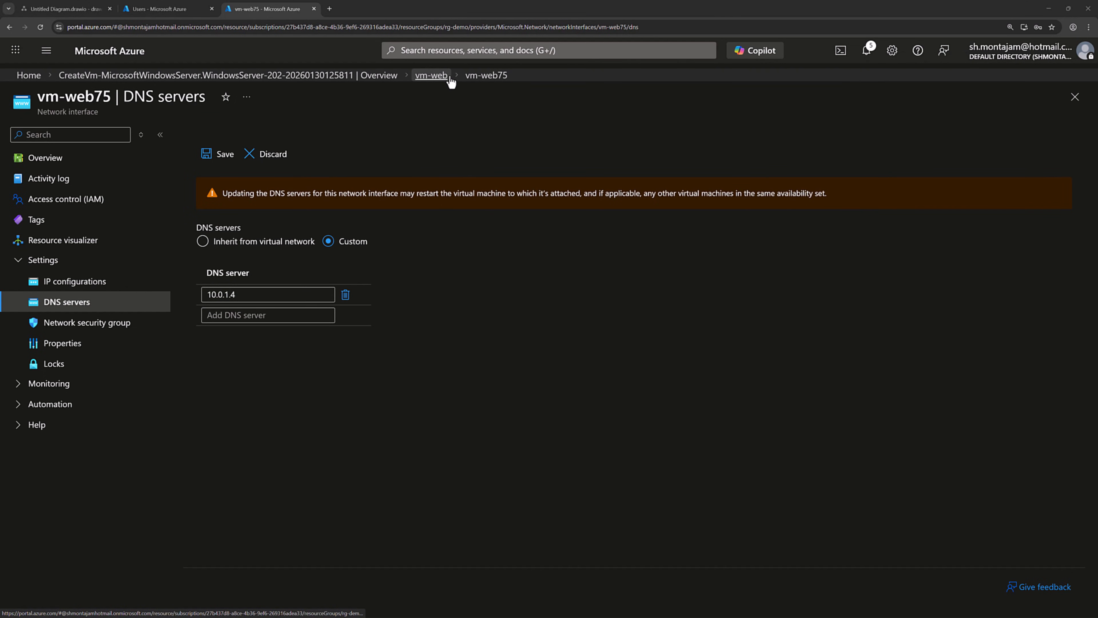
Step: Restart vm-web from its overview, then open its Connect page for Native RDP
click(431, 75)
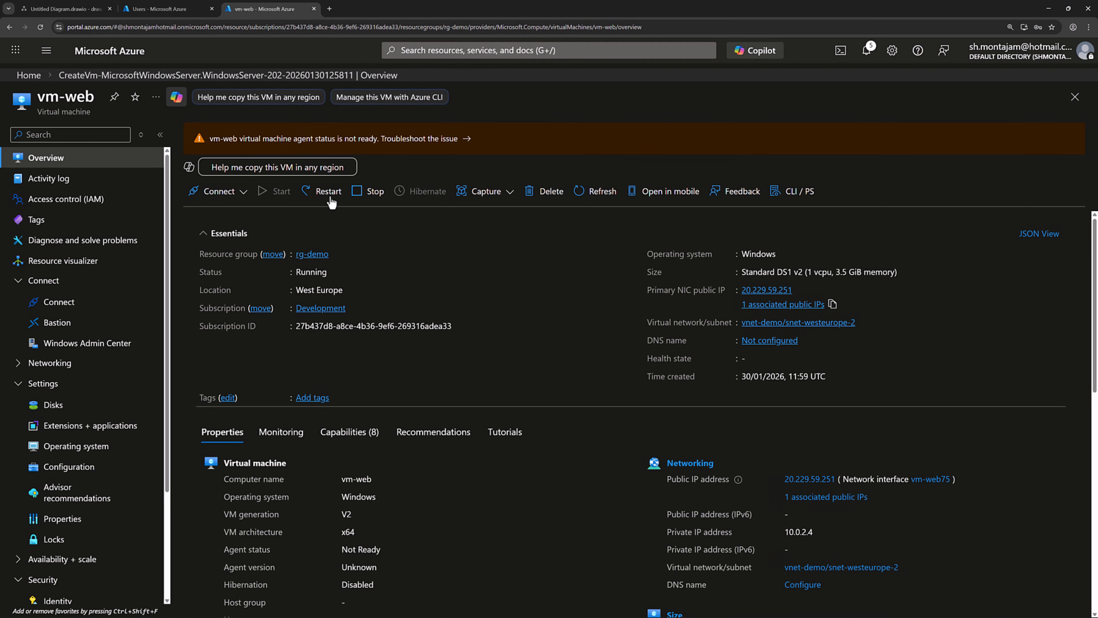
click(365, 191)
click(219, 182)
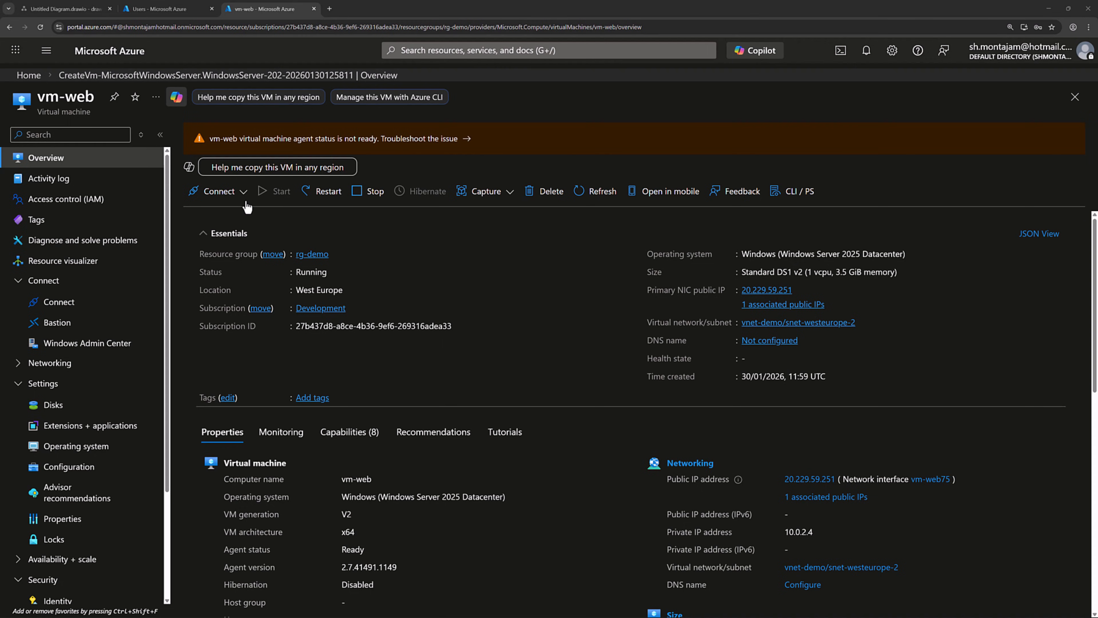
click(243, 191)
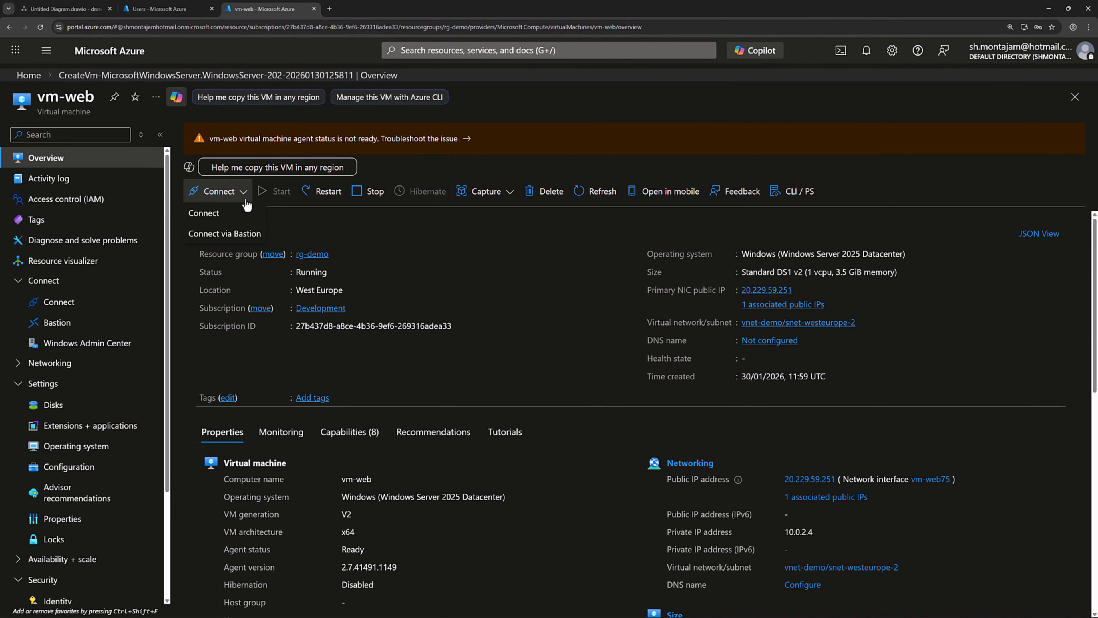
click(222, 214)
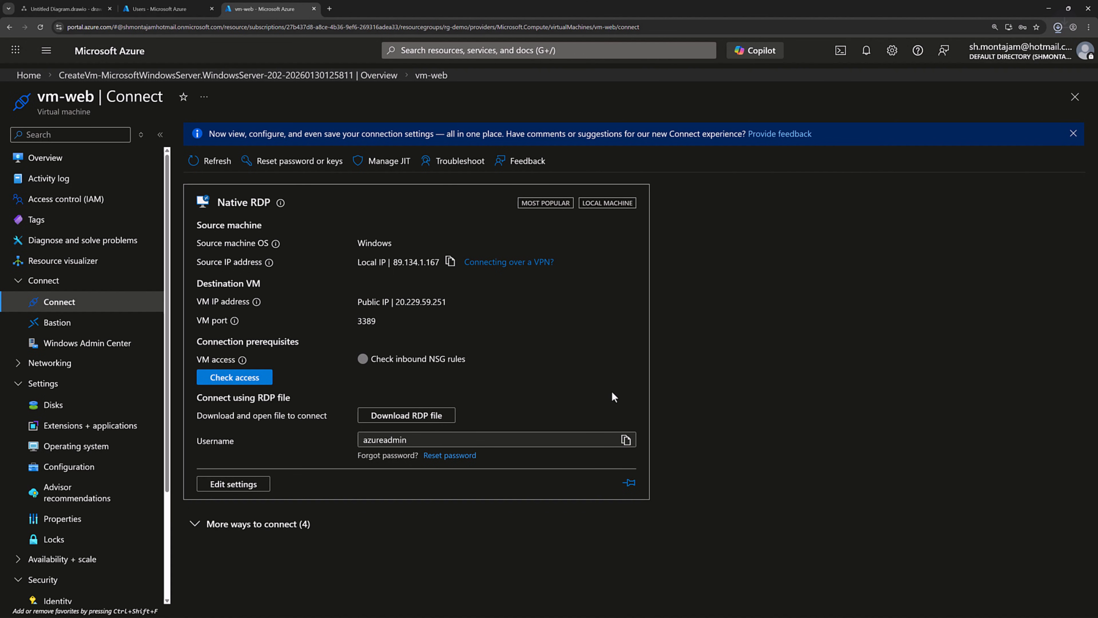
Step: Launch the downloaded vm-web RDP file and sign in with the domain admin user name and password
click(957, 48)
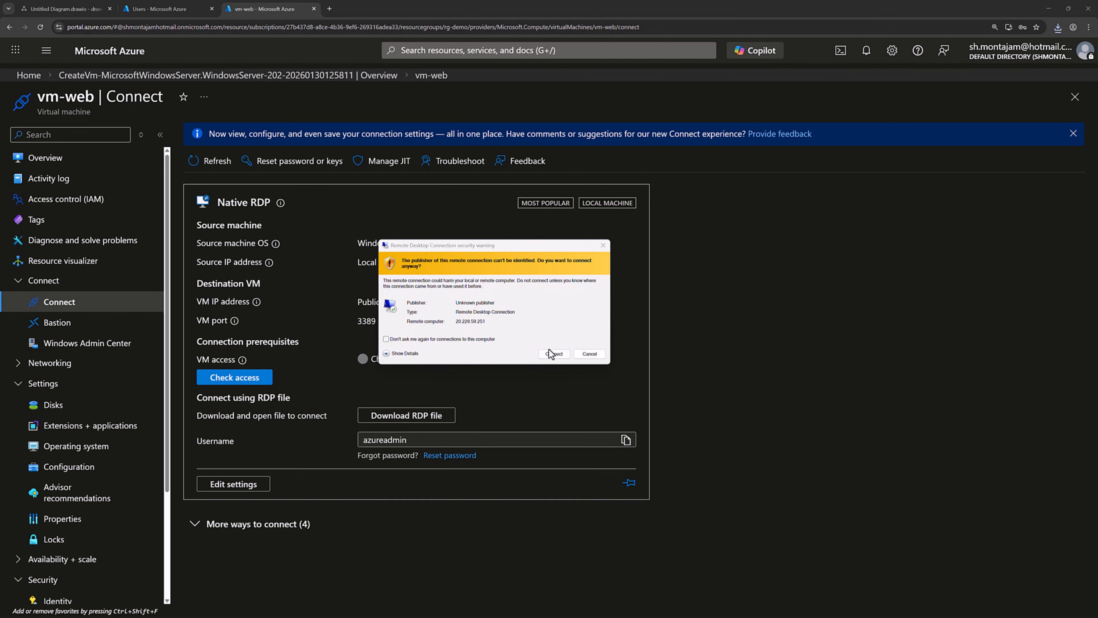
click(553, 354)
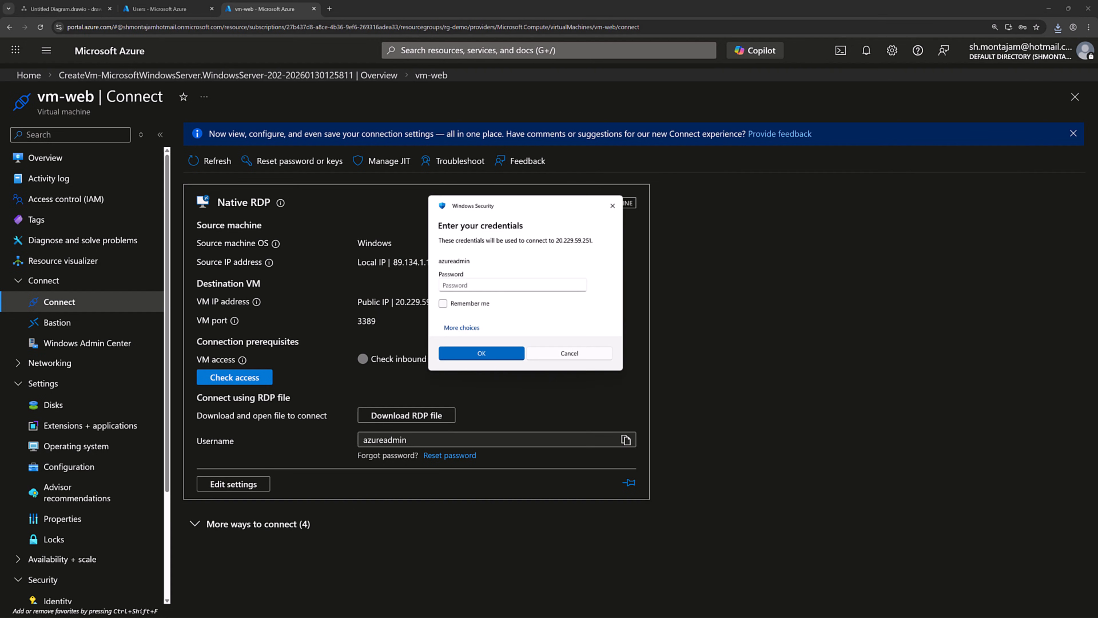
click(462, 328)
click(479, 378)
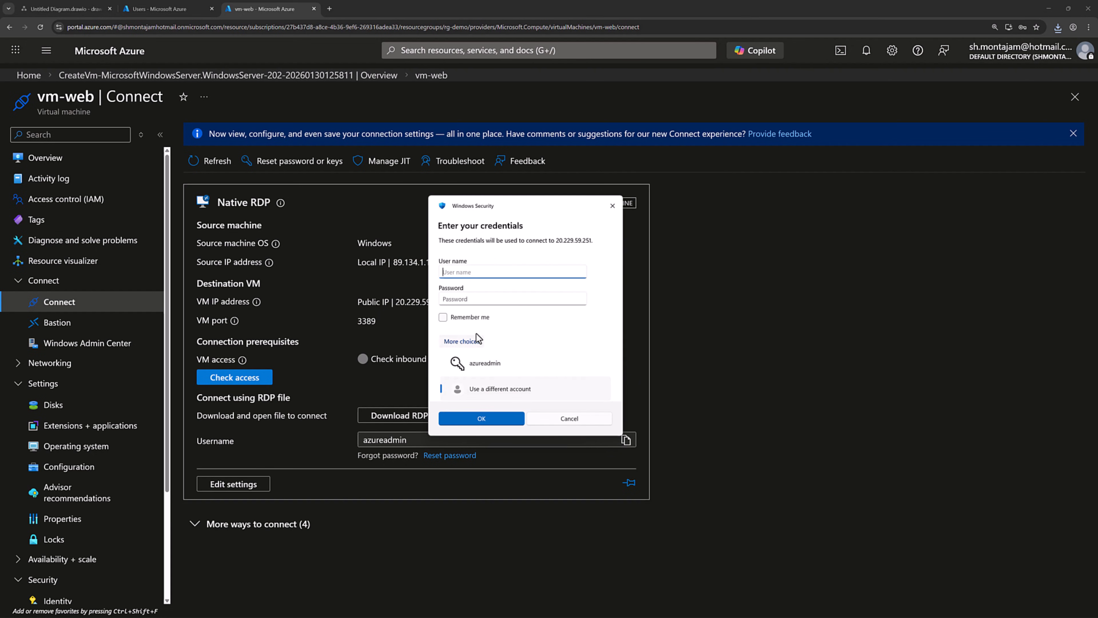
text(SHERVINDEMO\azureadmin)
key(Tab)
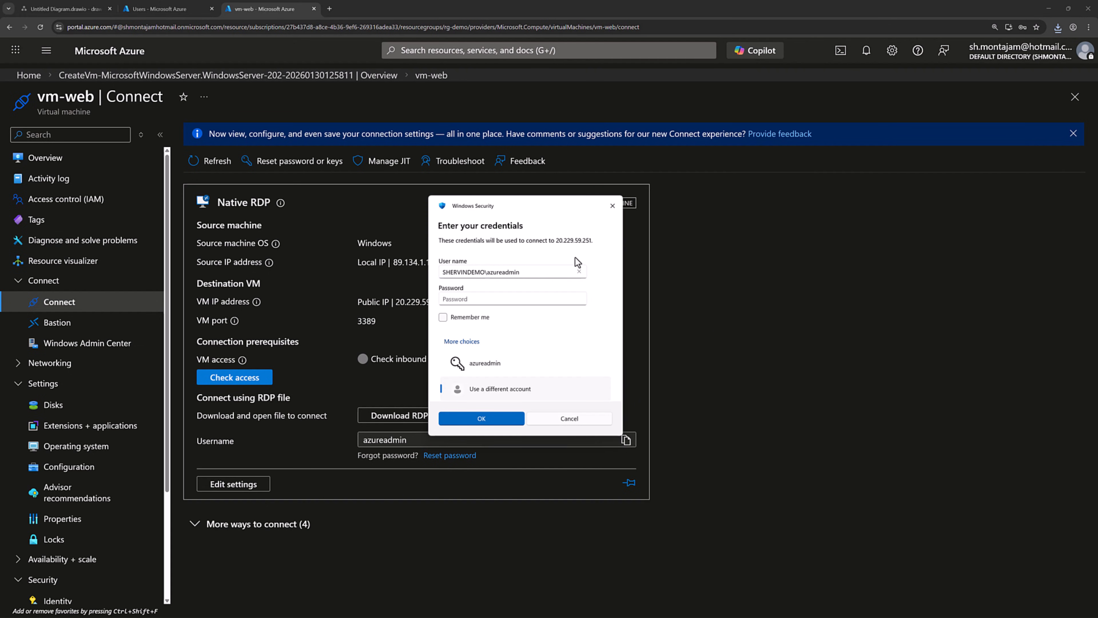
click(480, 299)
key(ctrl+v)
click(480, 418)
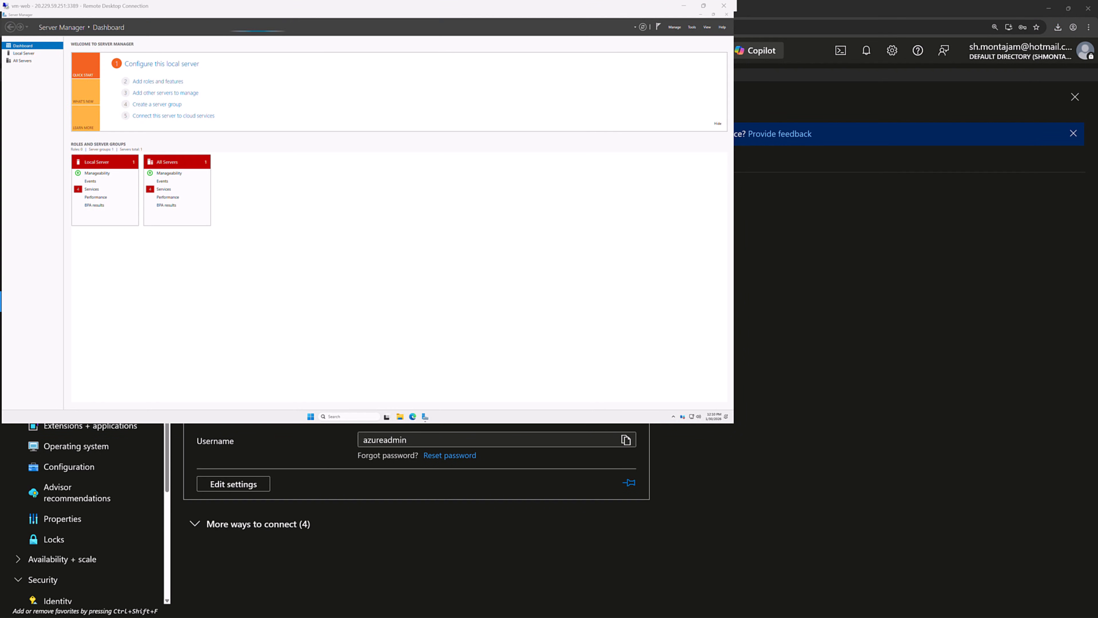
Step: Maximize the vm-web session and open System Properties from System > Advanced system settings
click(703, 6)
click(492, 92)
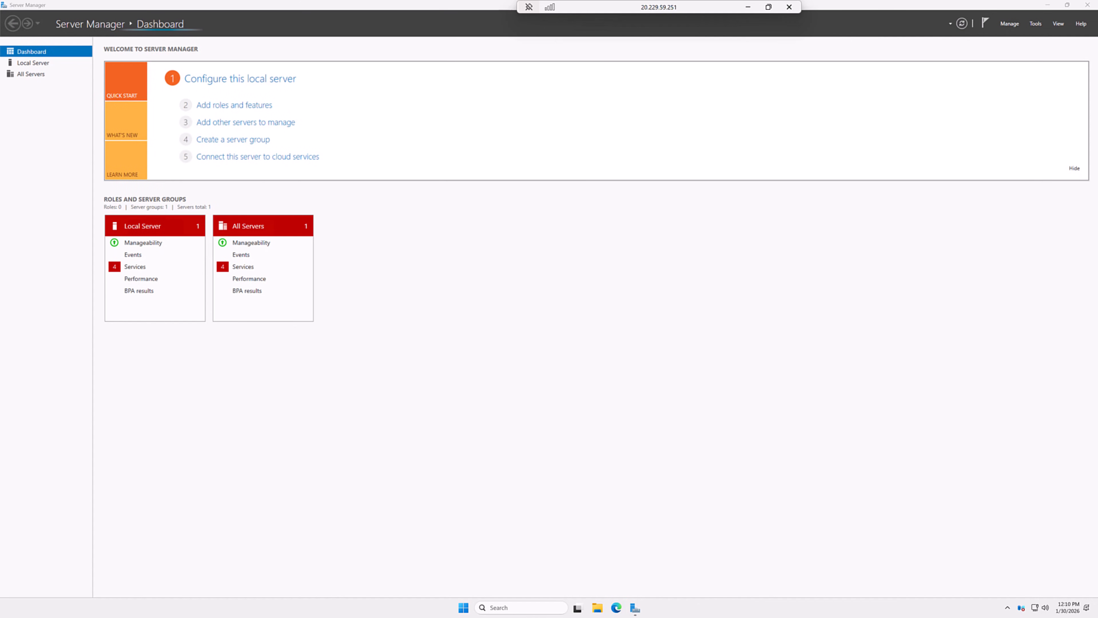
right_click(463, 609)
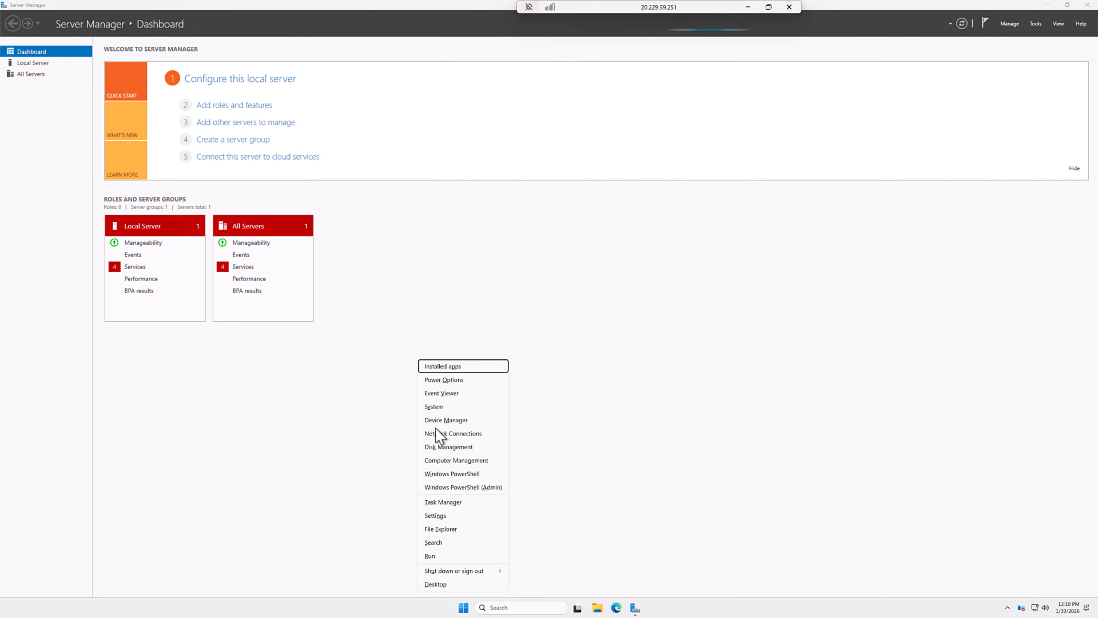
click(438, 407)
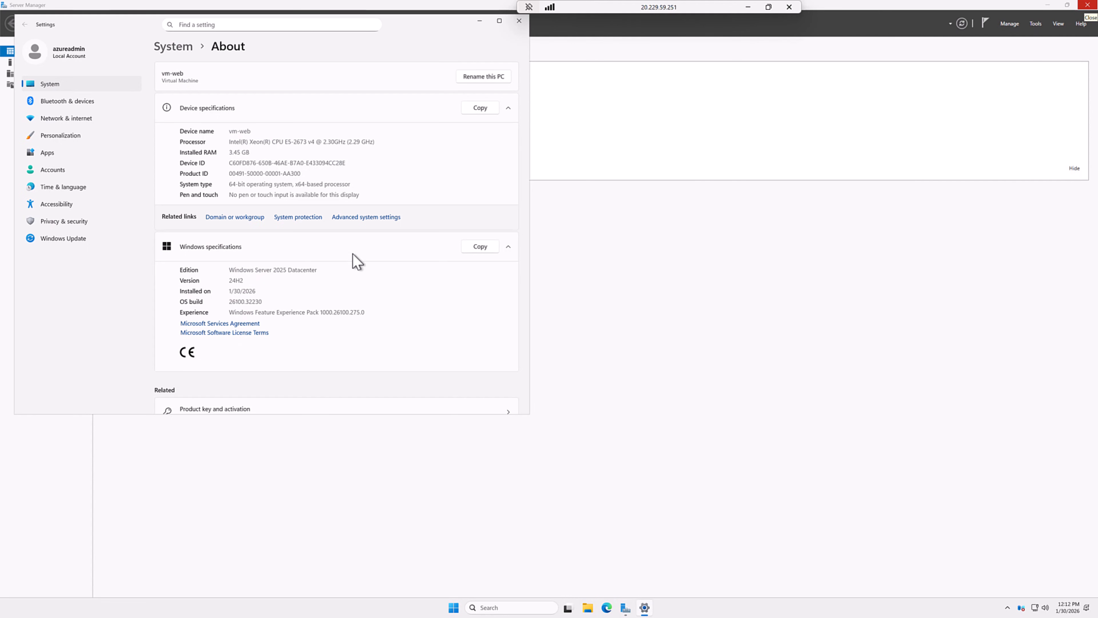
click(365, 217)
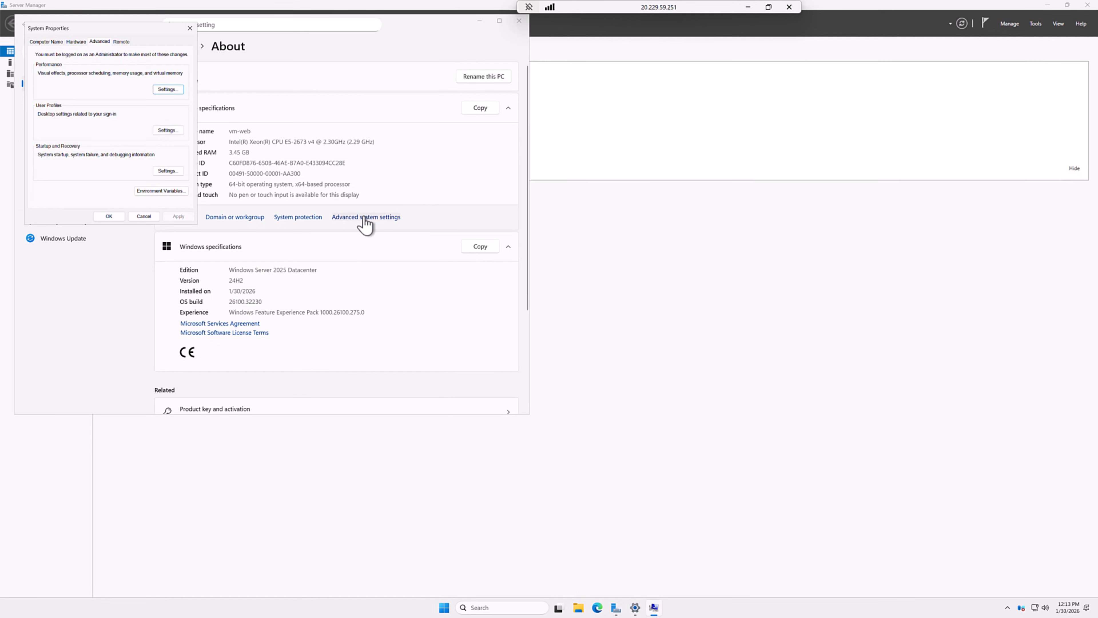
drag(140, 34, 454, 172)
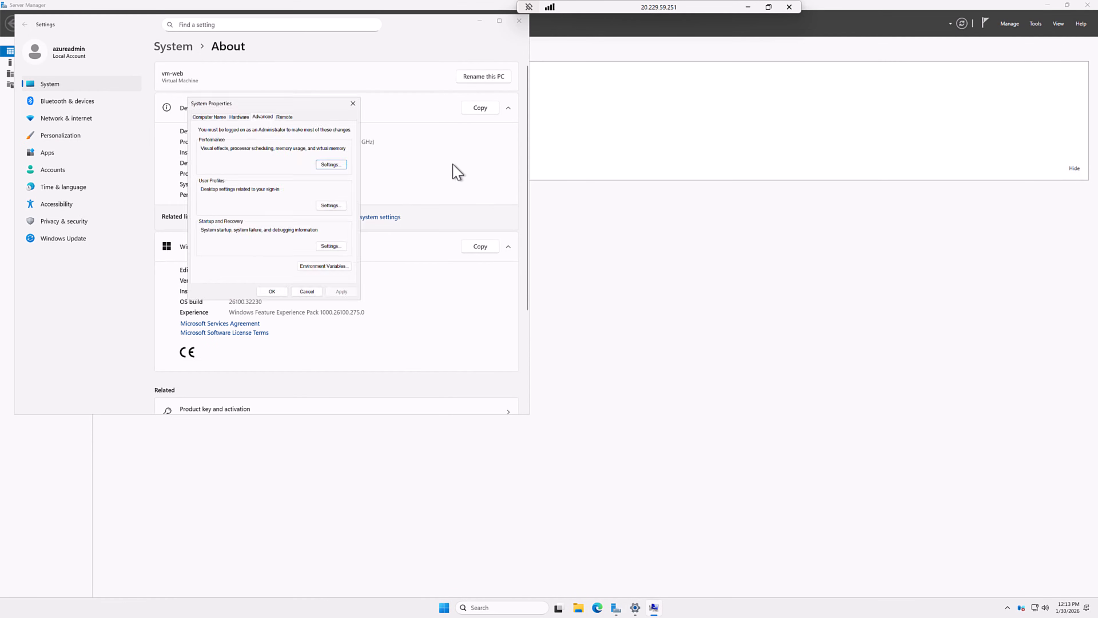
Step: Join vm-web to the shervindemo.local domain using the domain admin account and password
click(371, 178)
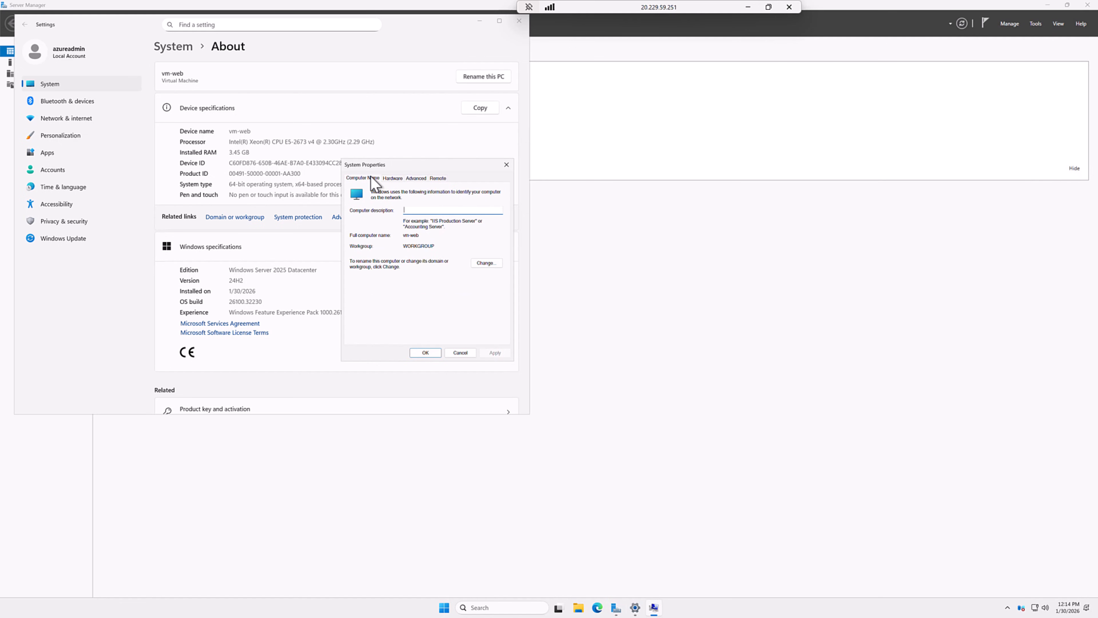
click(486, 262)
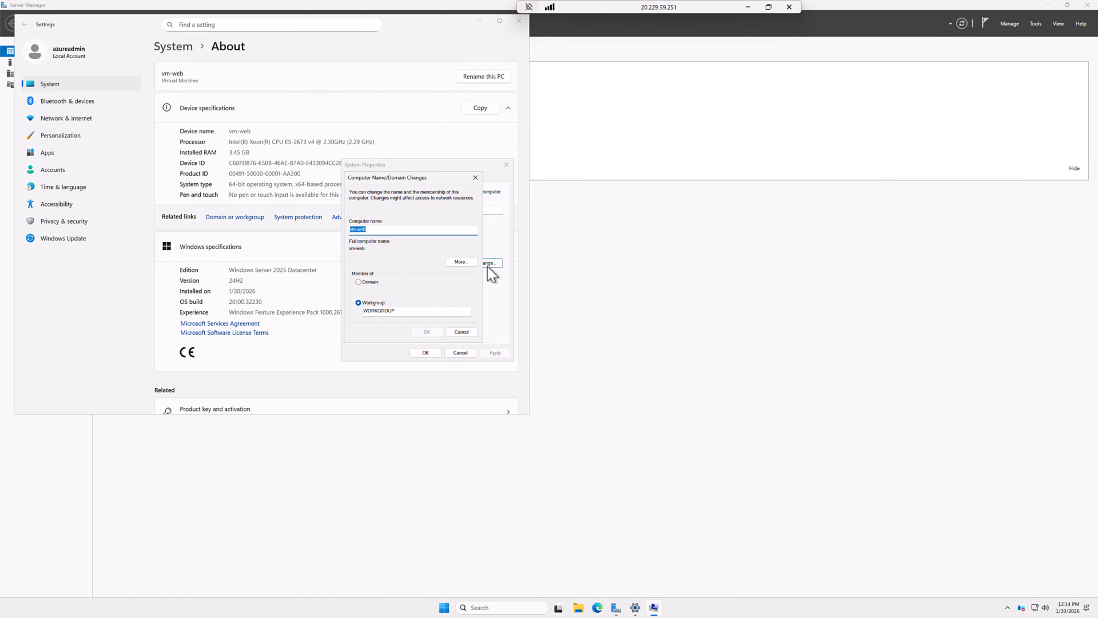
click(367, 283)
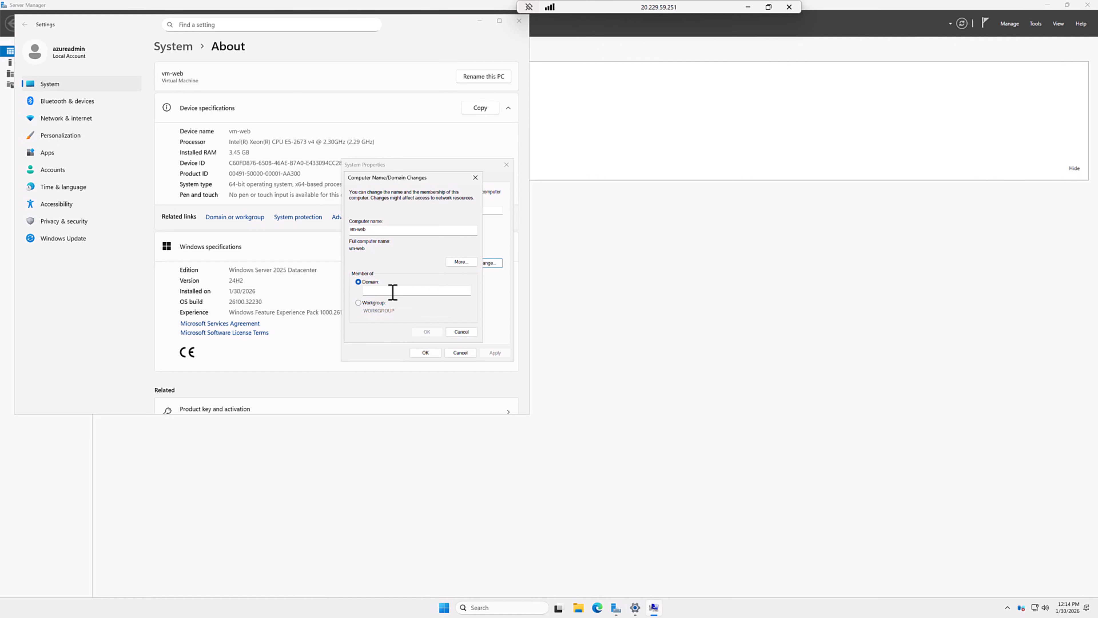
text(shervindemo.loca)
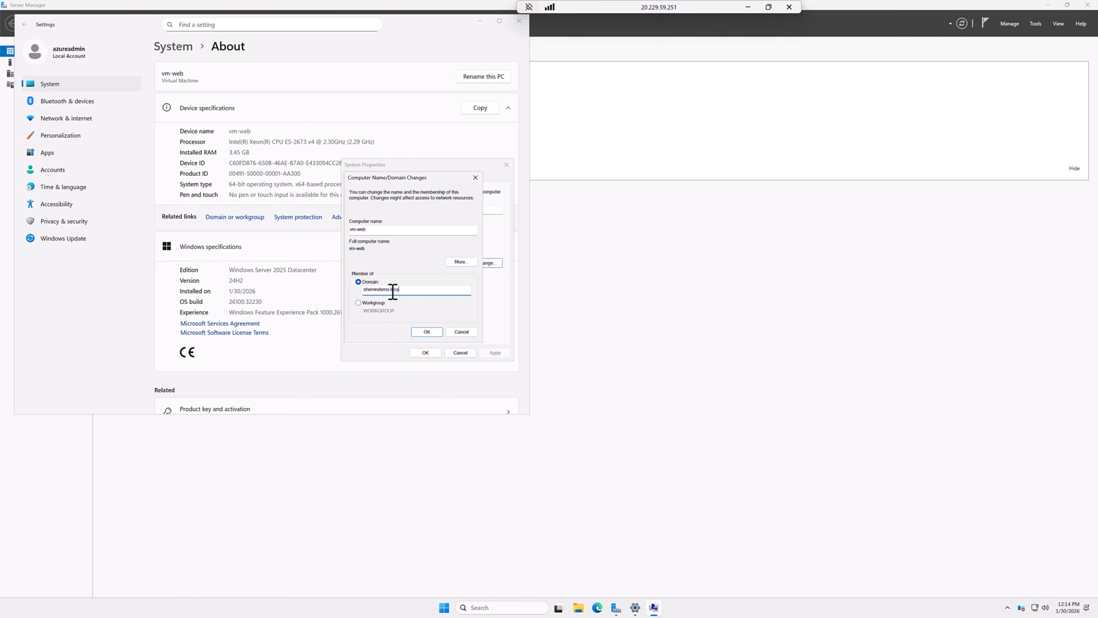
text(l)
click(427, 333)
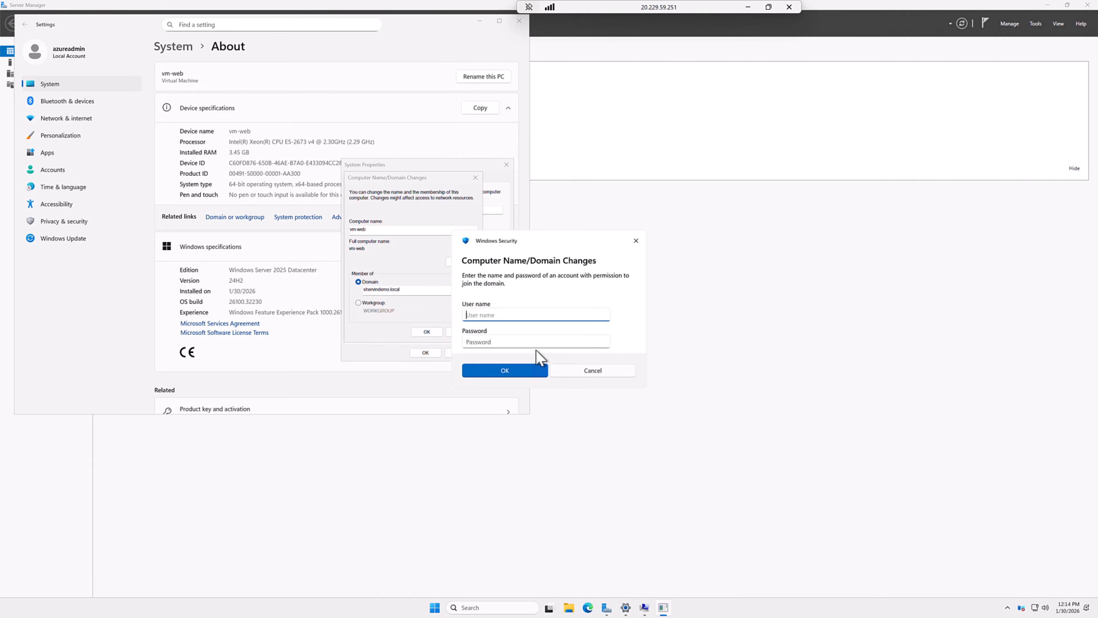
text(SHERVINDEMO\azureadmin)
click(554, 342)
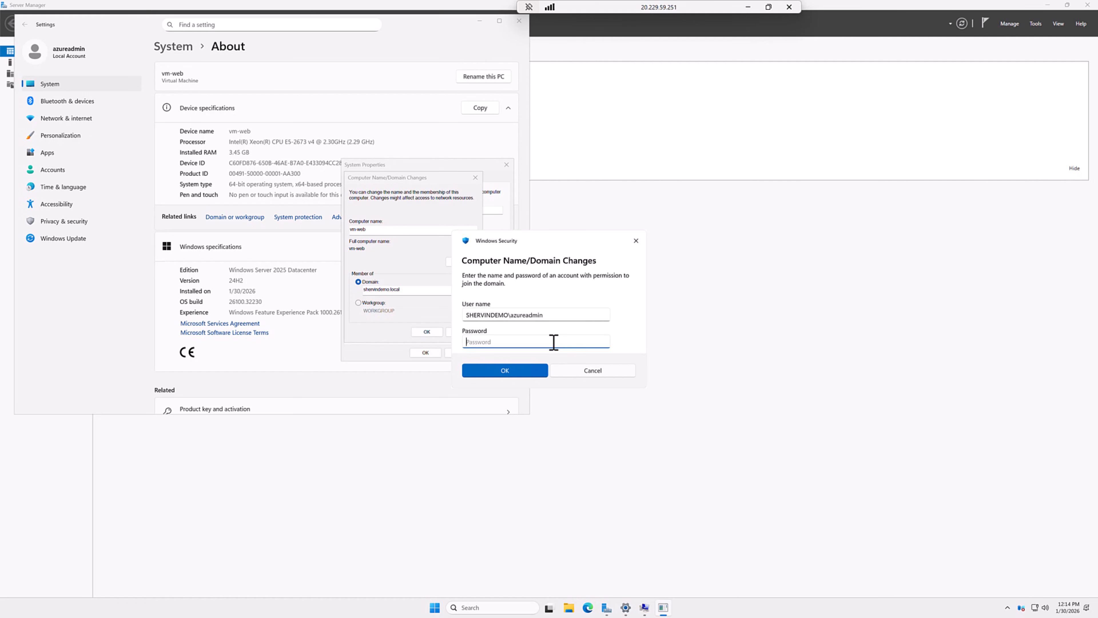
text(Password123!)
click(529, 374)
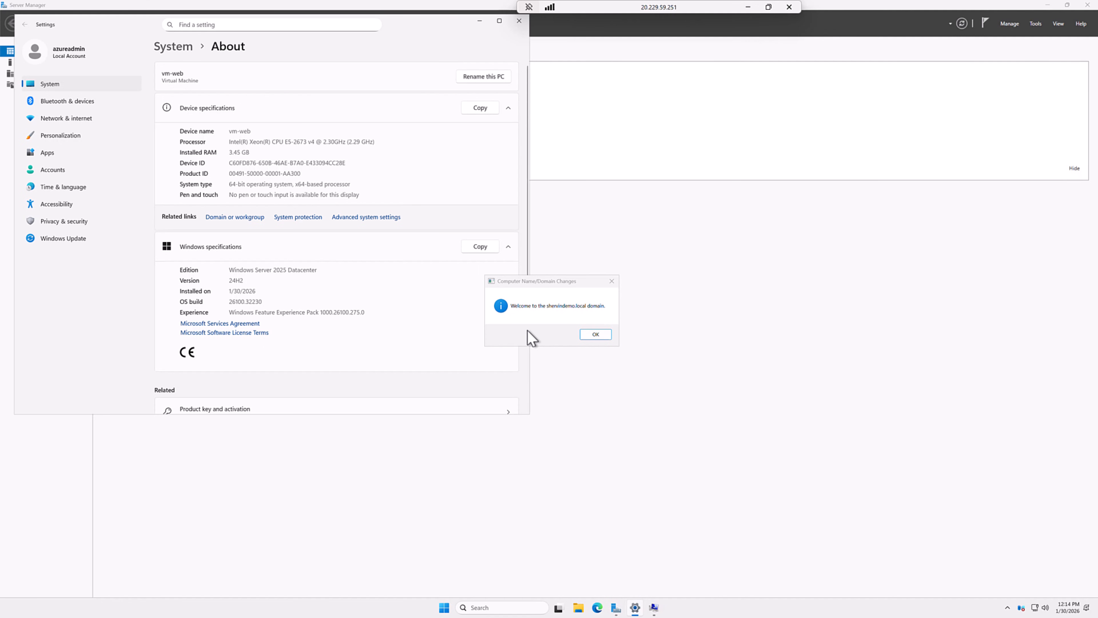
click(594, 334)
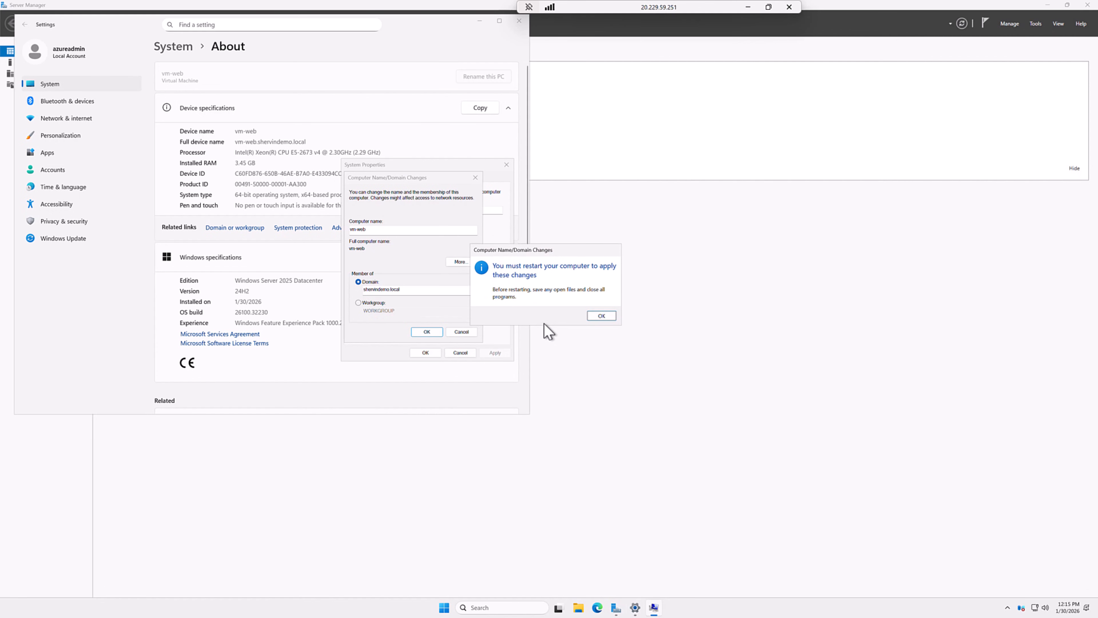
click(598, 319)
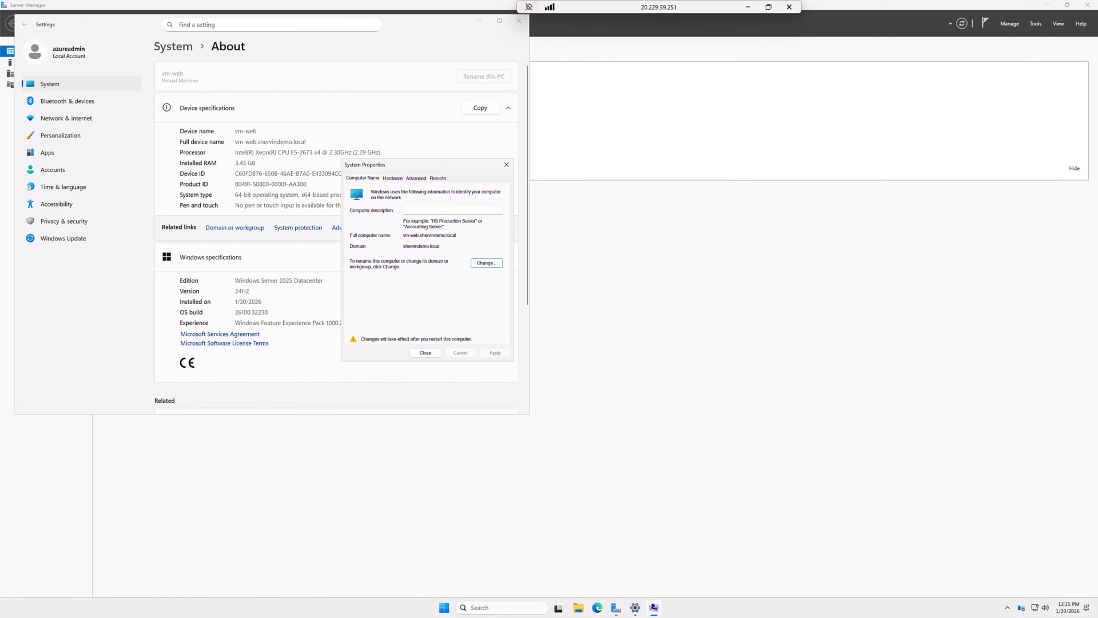
Step: Restart vm-web from the Start menu with shutdown reason Other (Unplanned)
click(444, 607)
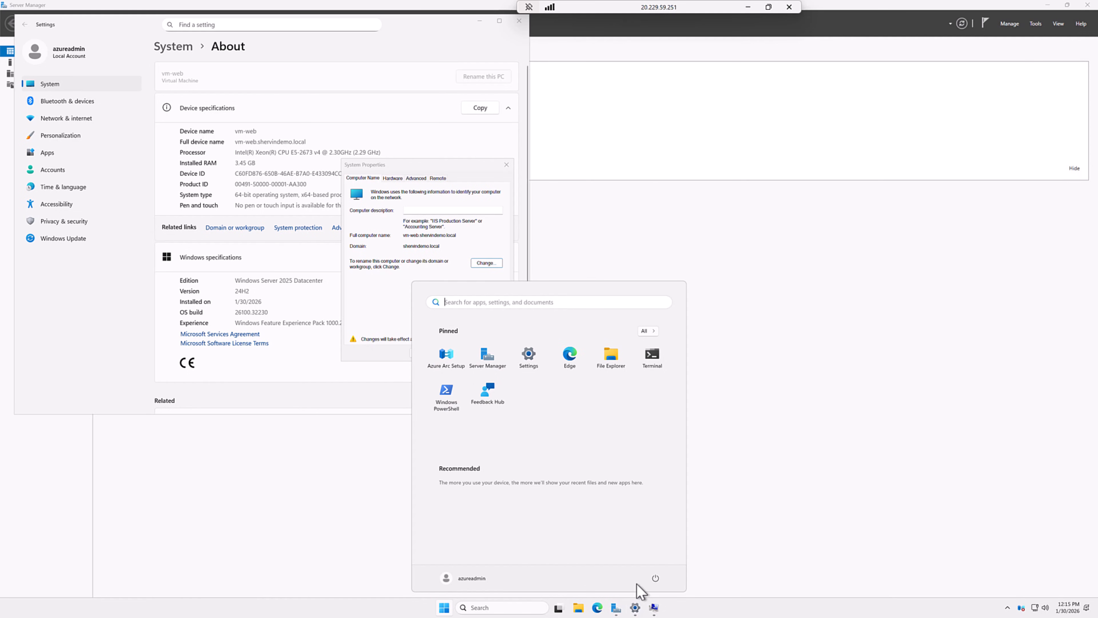
click(653, 579)
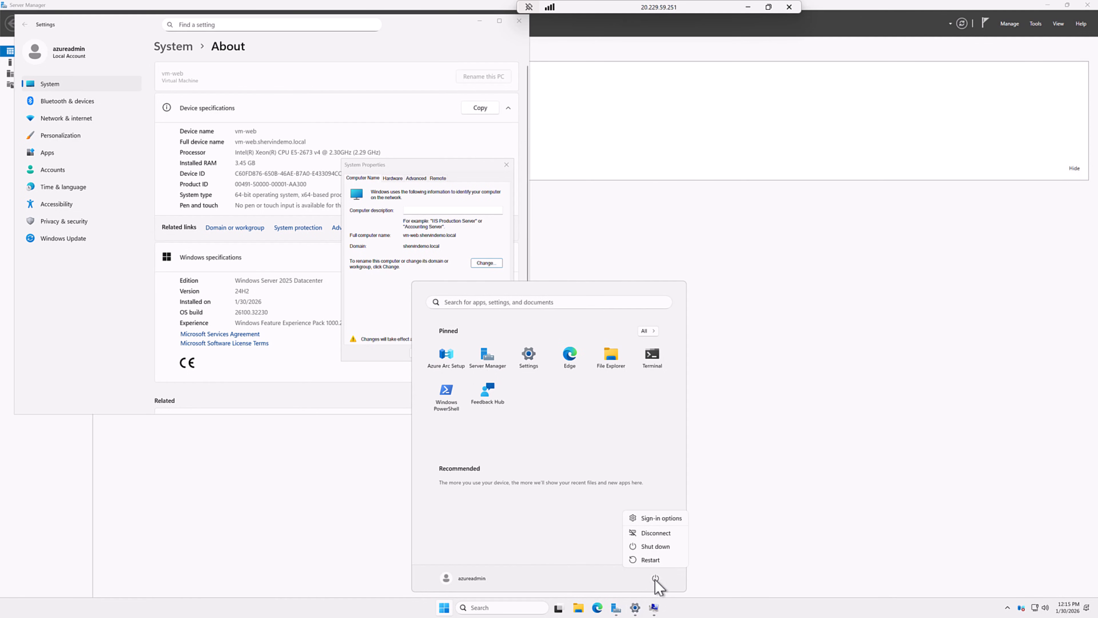
click(650, 562)
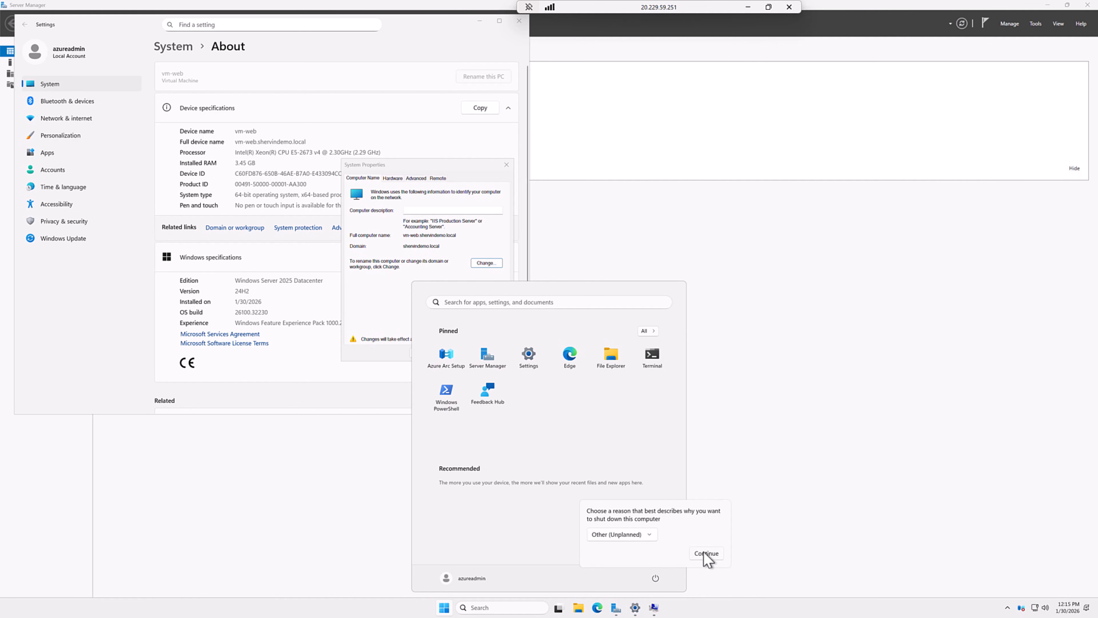
click(709, 554)
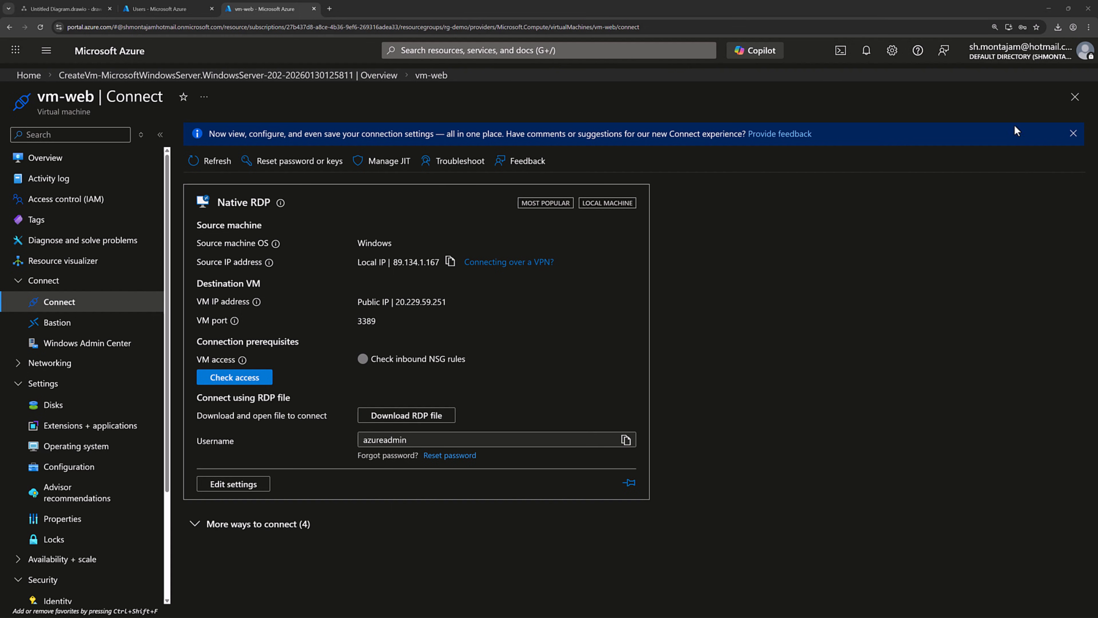
Step: Reopen vm-web.rdp from Downloads, sign in with the domain admin account, and maximize the session
click(1058, 27)
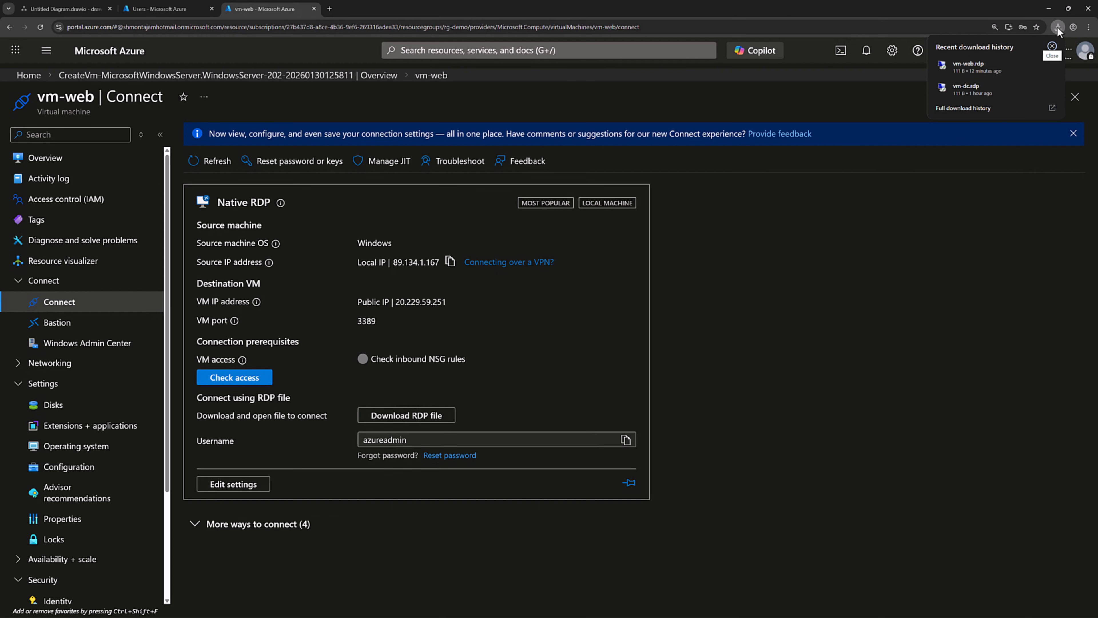
click(970, 68)
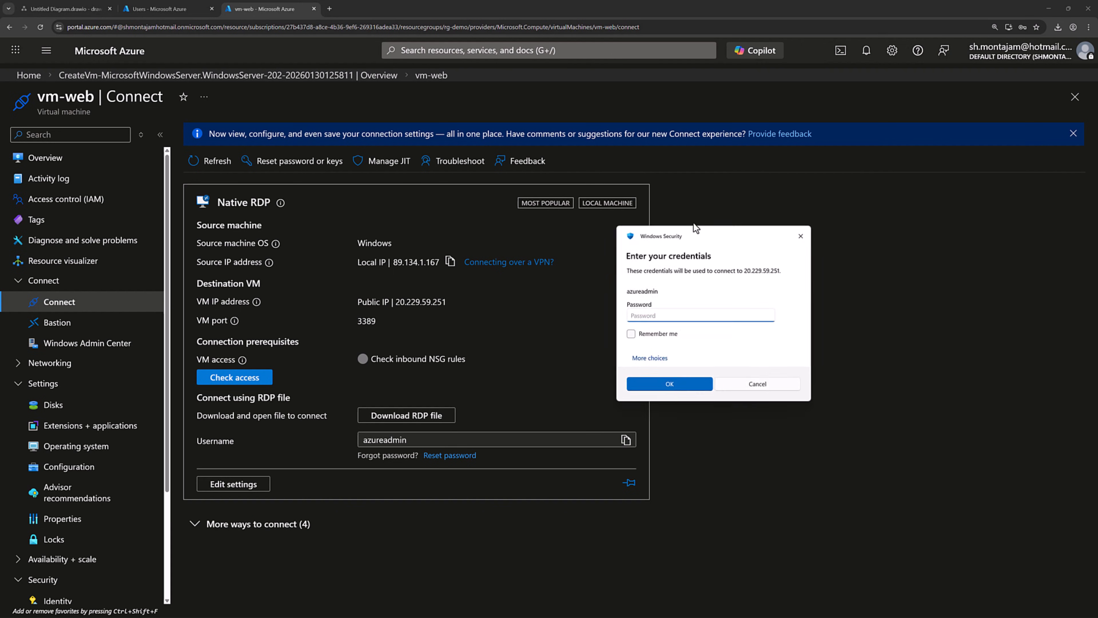
click(522, 288)
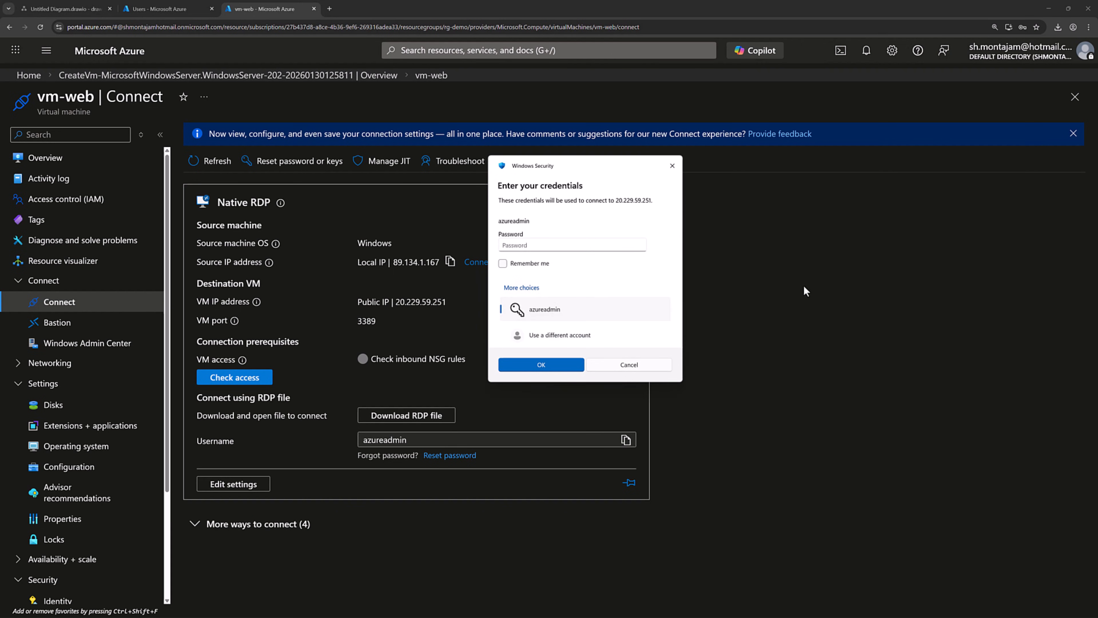
click(545, 337)
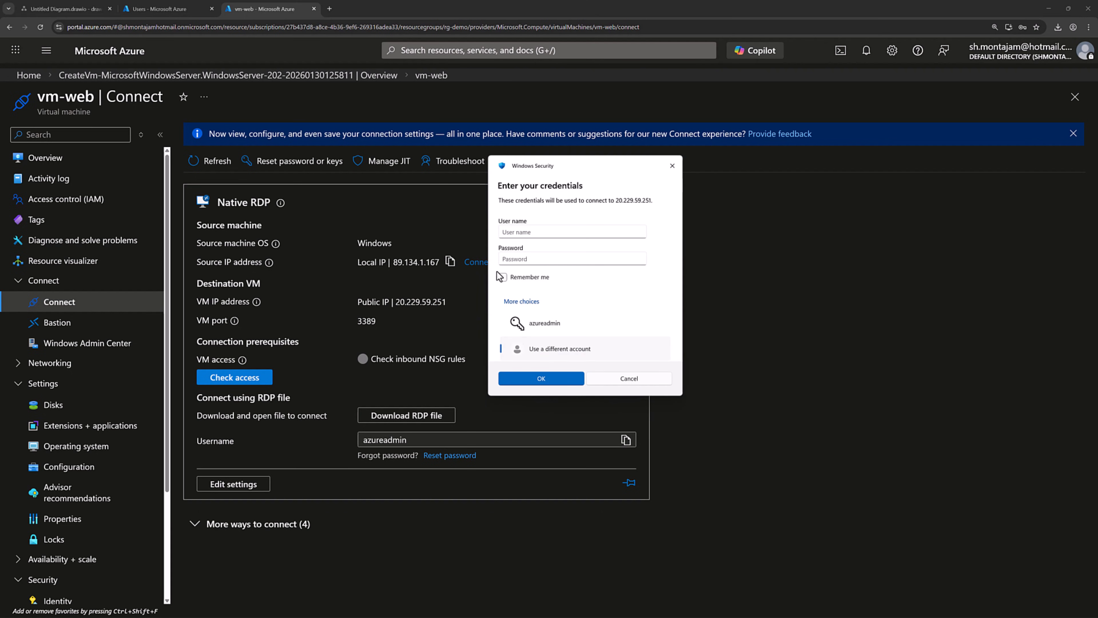
text(SHERVINDEMO\azureadmin)
click(578, 259)
key(ctrl+v)
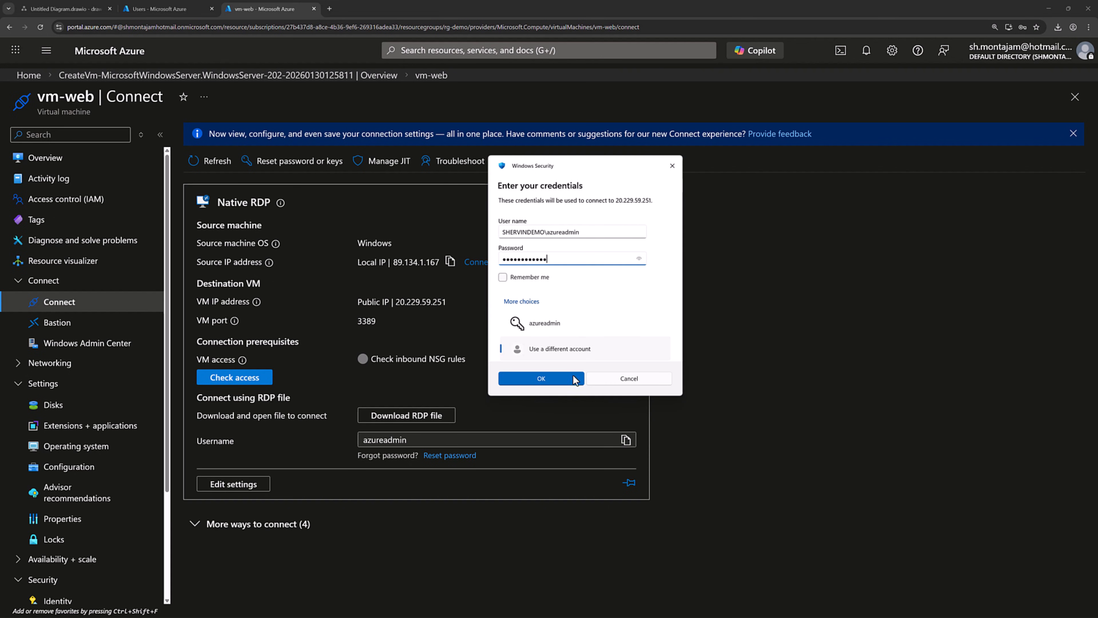
click(575, 379)
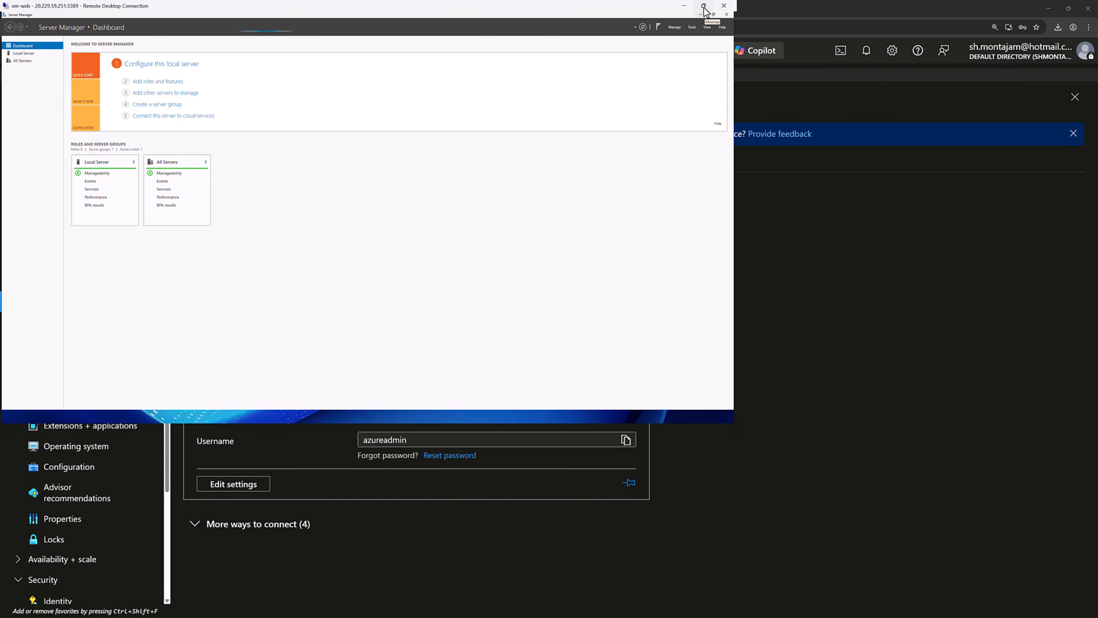
click(704, 7)
click(786, 120)
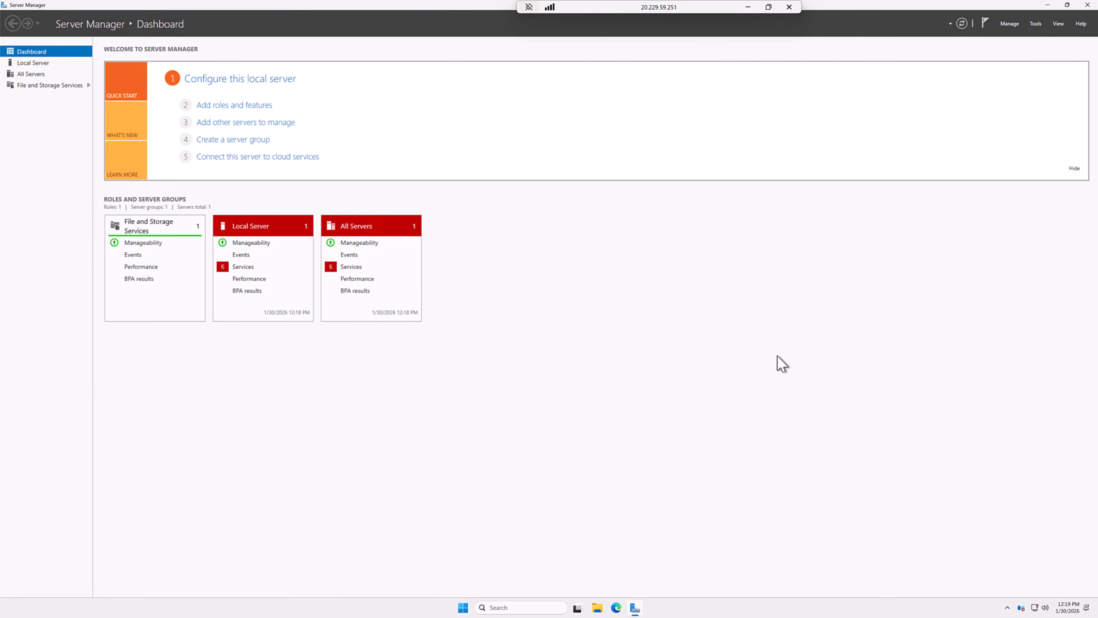
Step: Run nltest /dsgetdc:shervindemo.local in a PowerShell terminal on vm-web, locating vm-dc (10.0.1.4)
click(464, 609)
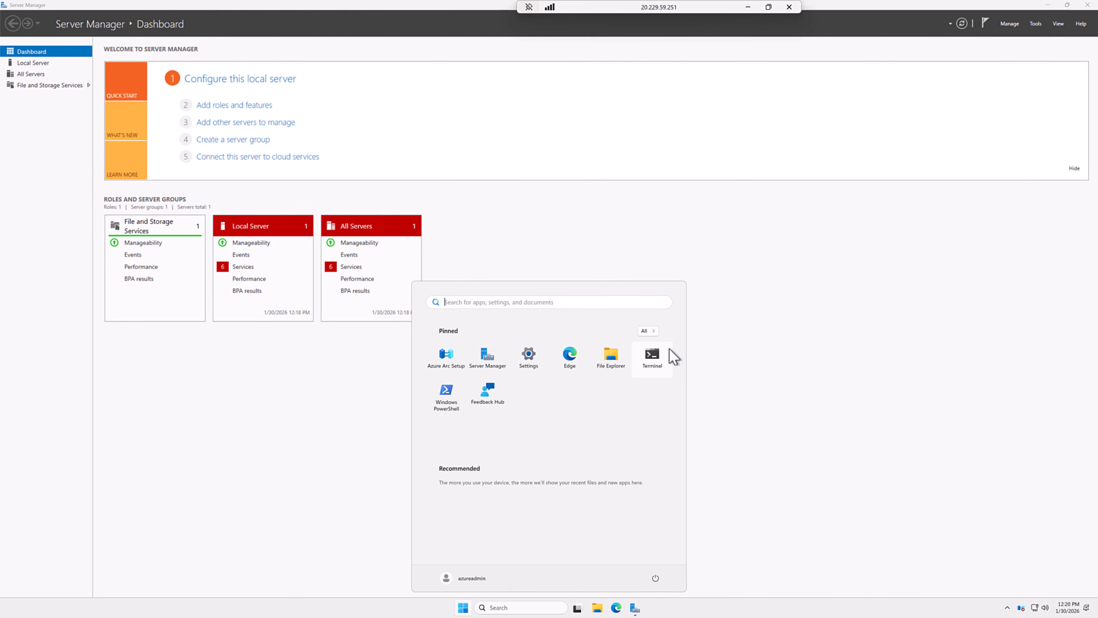
click(657, 359)
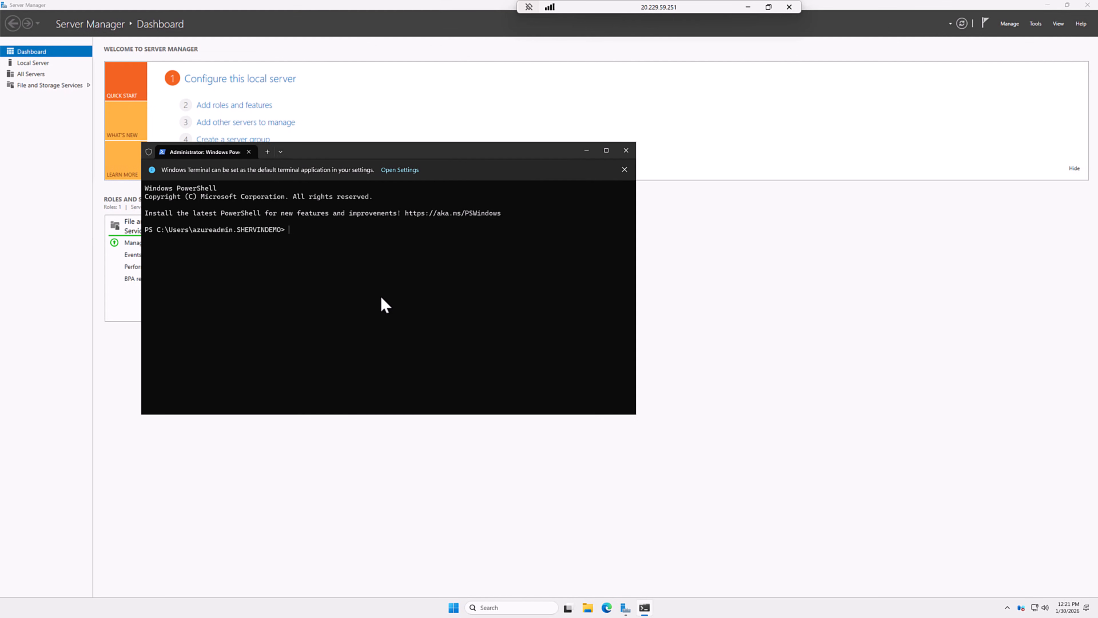
text(nltest /dsgetdc:shervindemo.local)
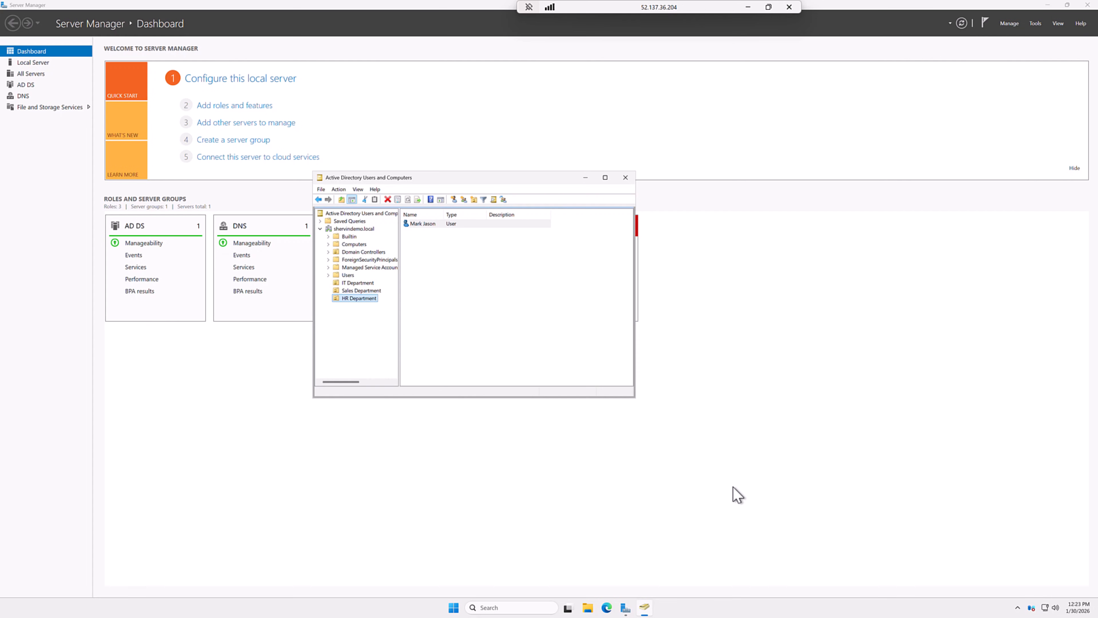
Step: Launch AzureADConnect from Downloads, accept the license terms, and choose Use express settings
click(588, 607)
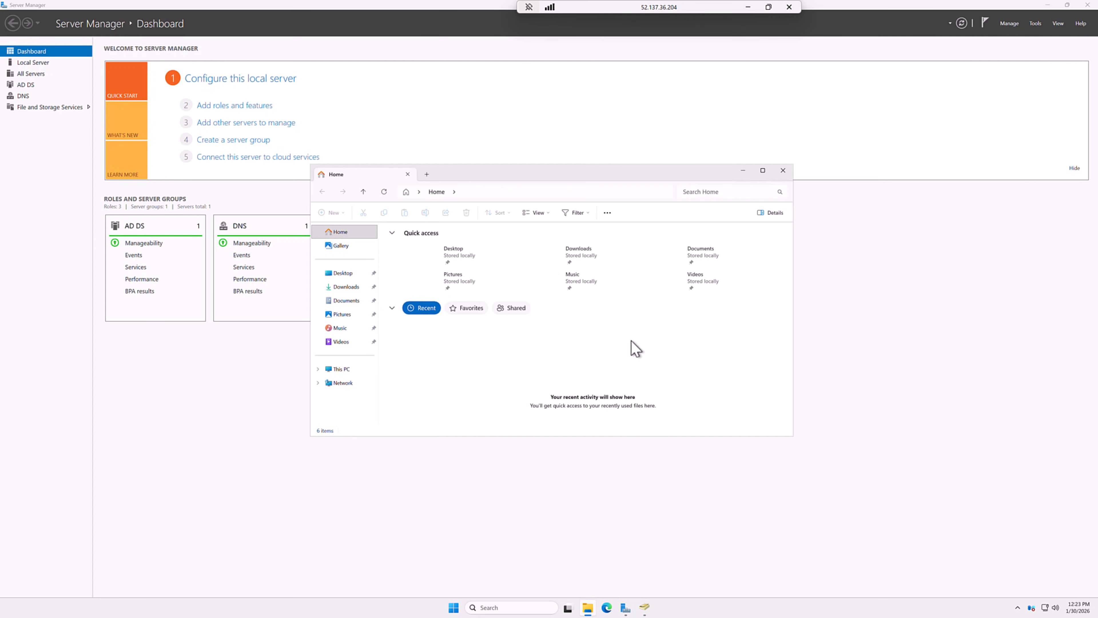
click(346, 286)
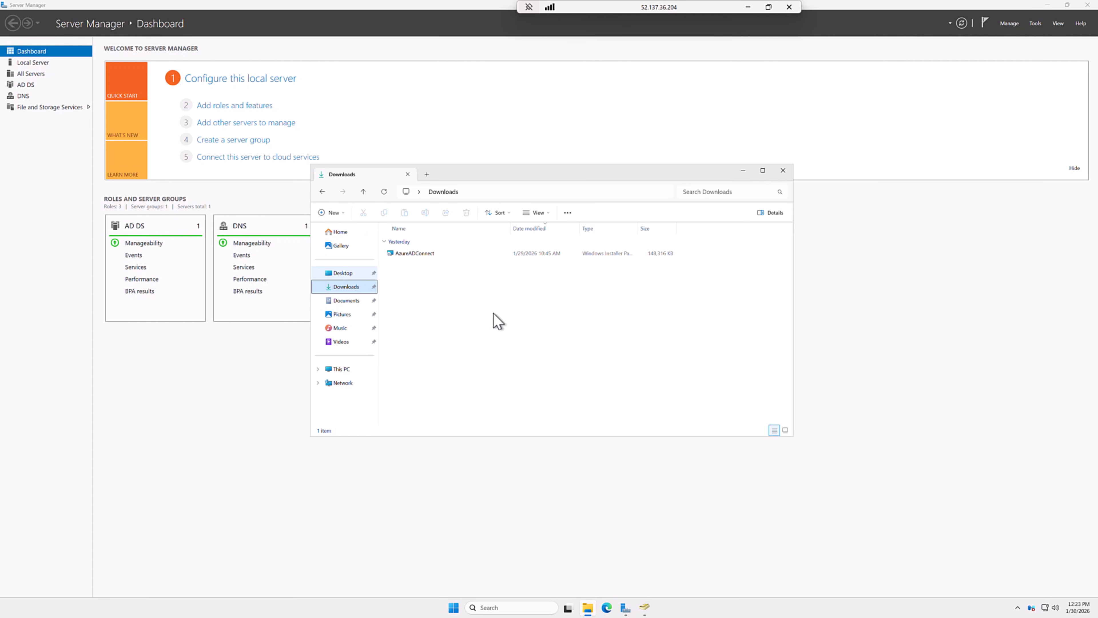
double_click(431, 257)
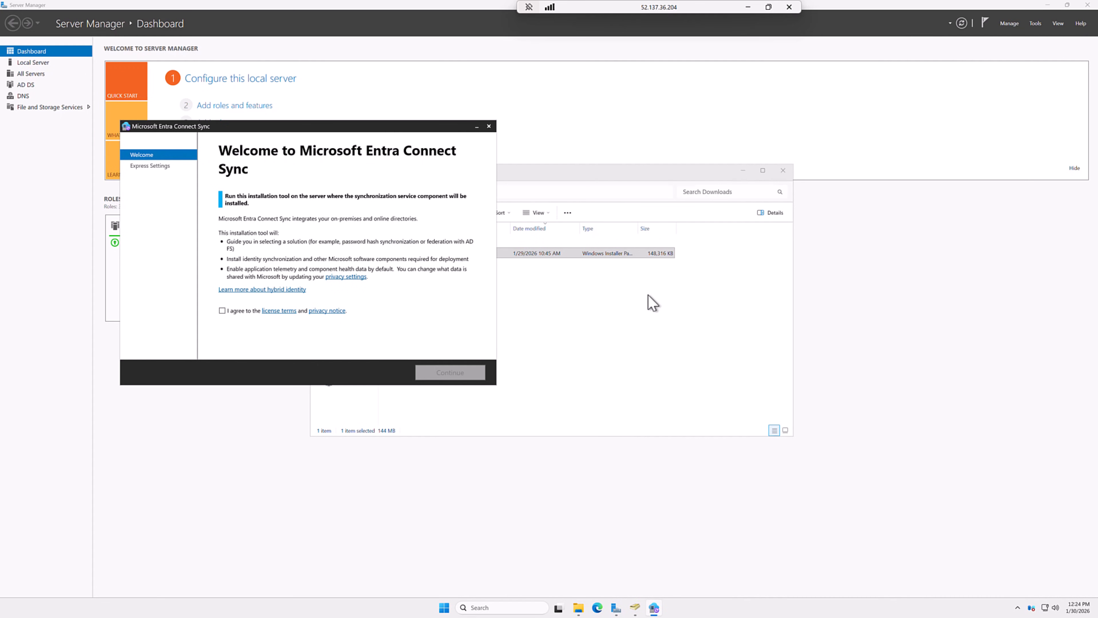
click(236, 311)
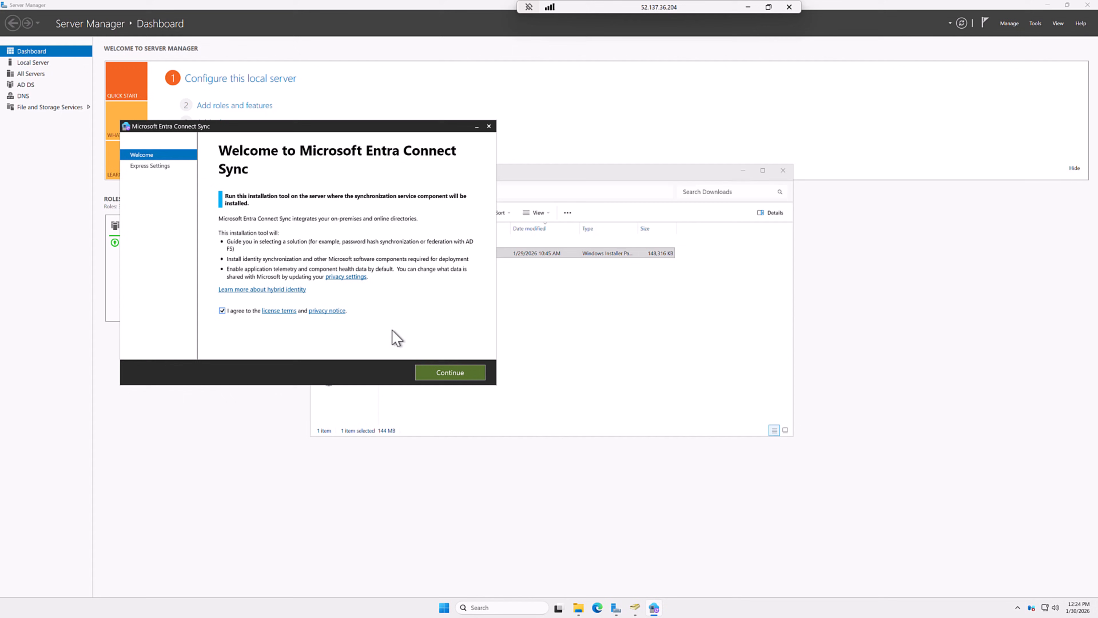
click(454, 377)
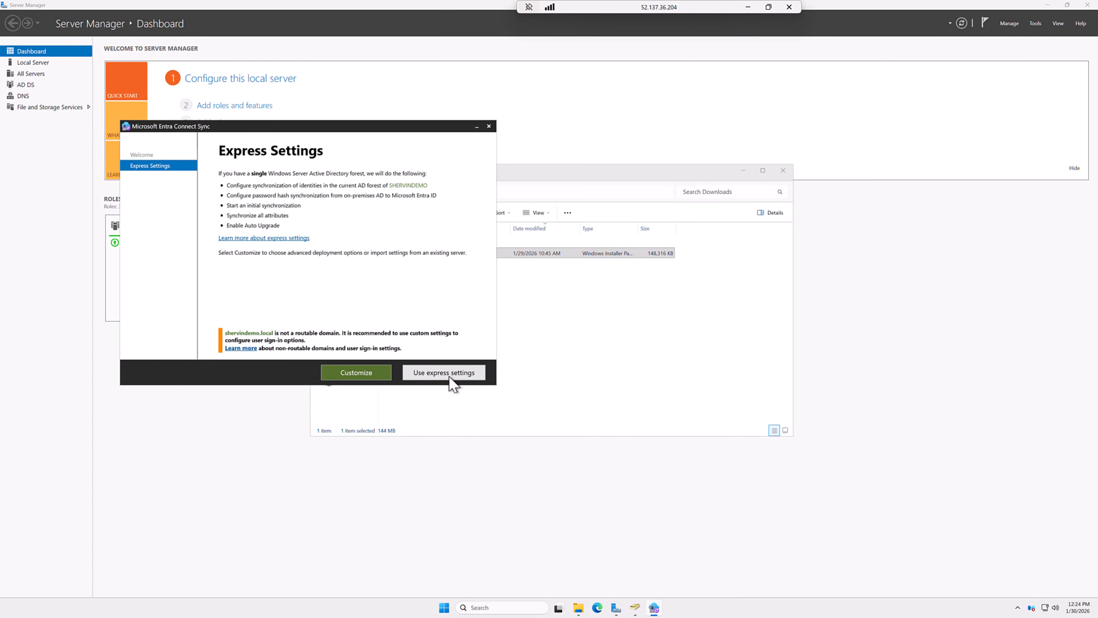
click(448, 376)
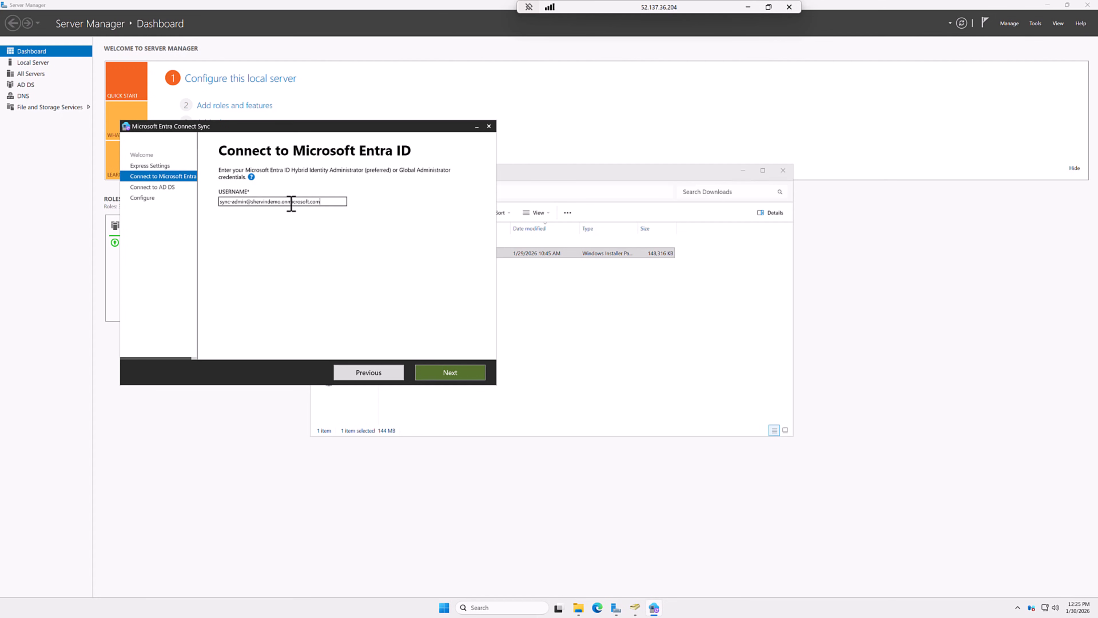
Step: Sign in to Entra ID with the sync administrator's e-mail address and password
click(452, 374)
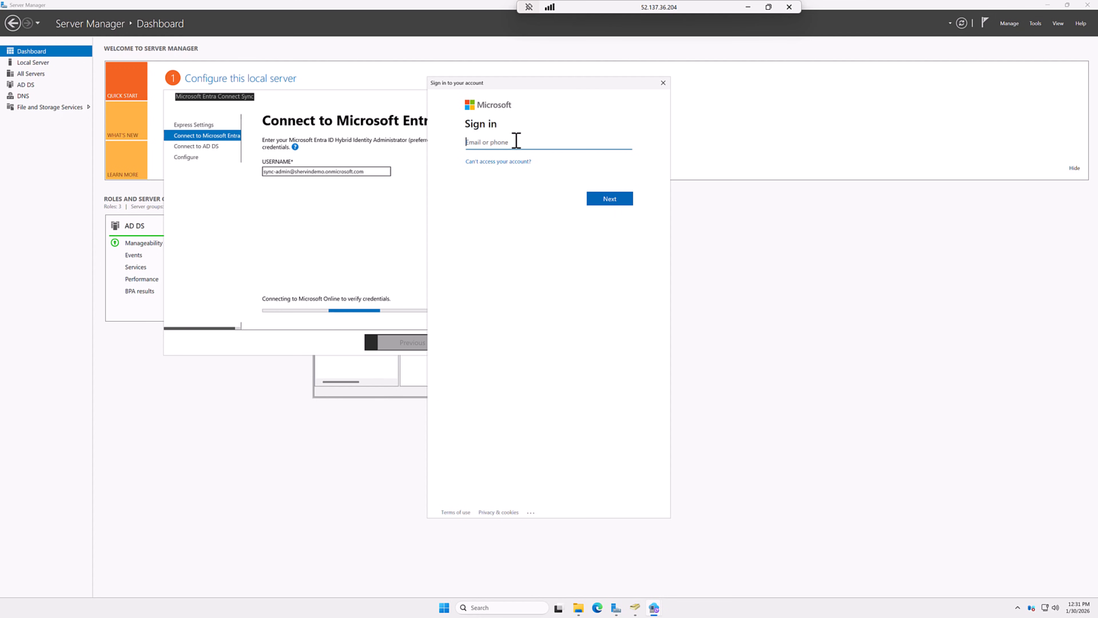
key(ctrl+v)
click(616, 198)
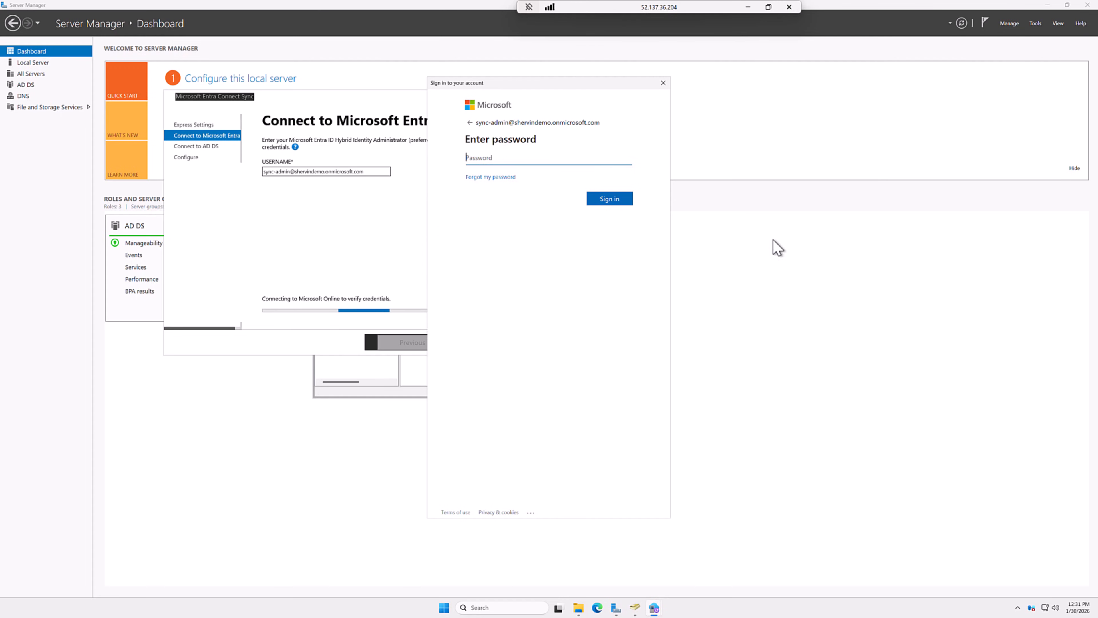
key(ctrl+v)
click(626, 199)
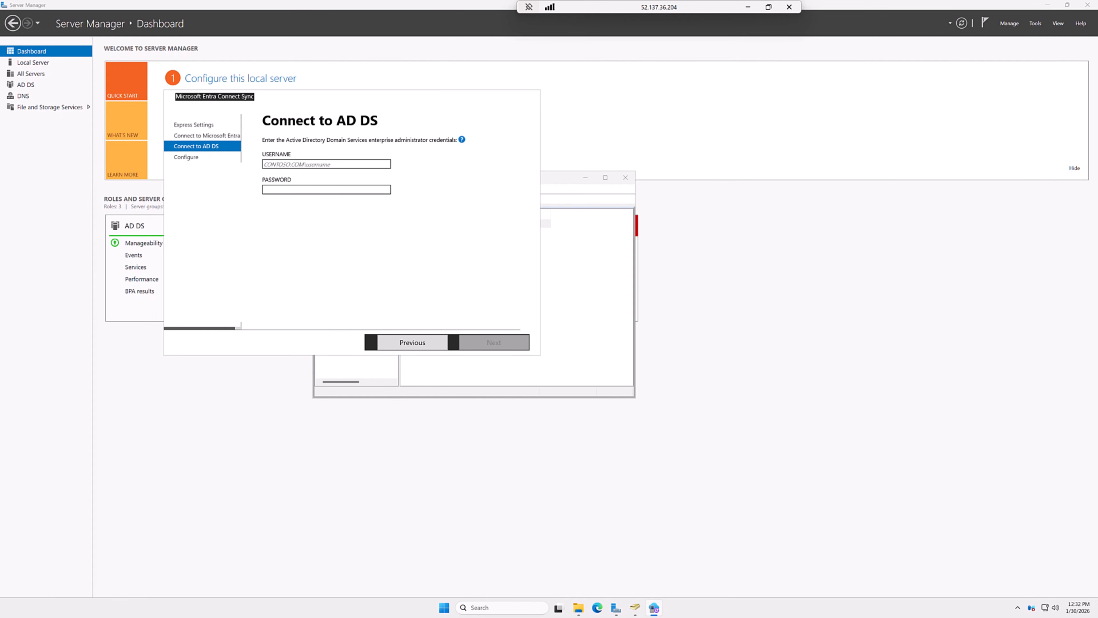
Step: Enter and validate the domain administrator's AD DS user name and password
click(318, 164)
text(SHERVINDEMO\azureadmin)
click(347, 190)
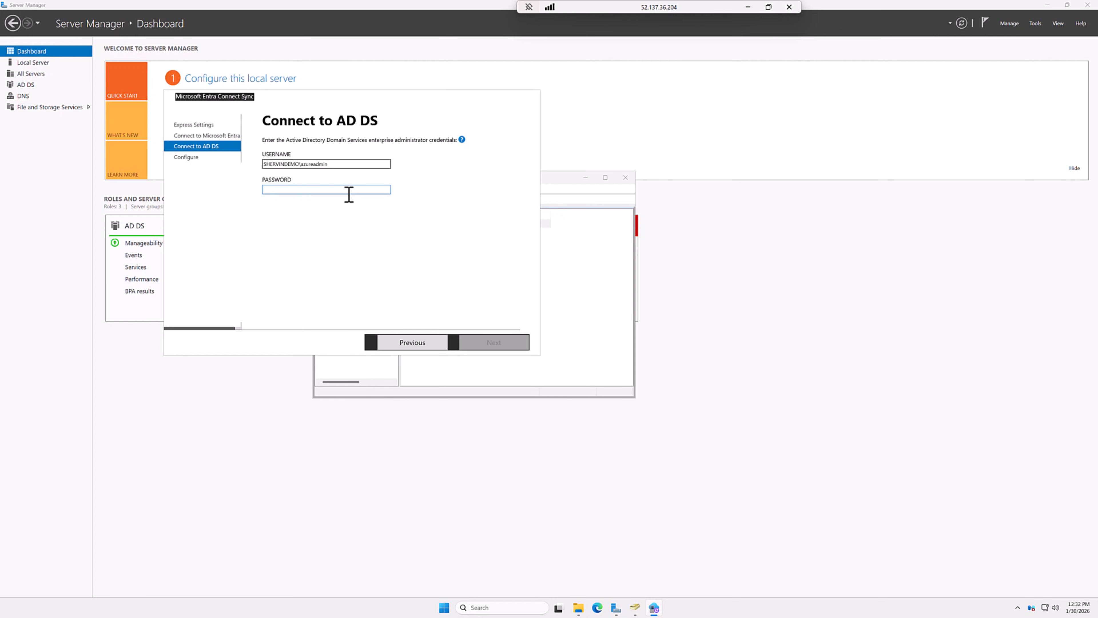
key(ctrl+v)
click(485, 341)
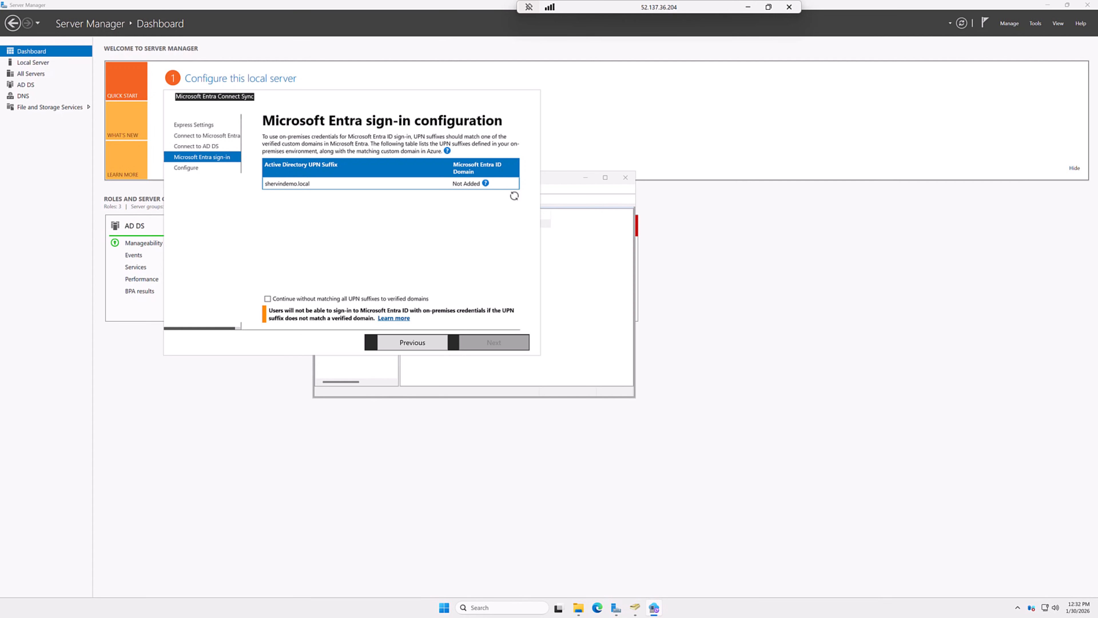
Step: Allow continuing without matching UPN suffixes and install synchronization with initial sync
click(290, 299)
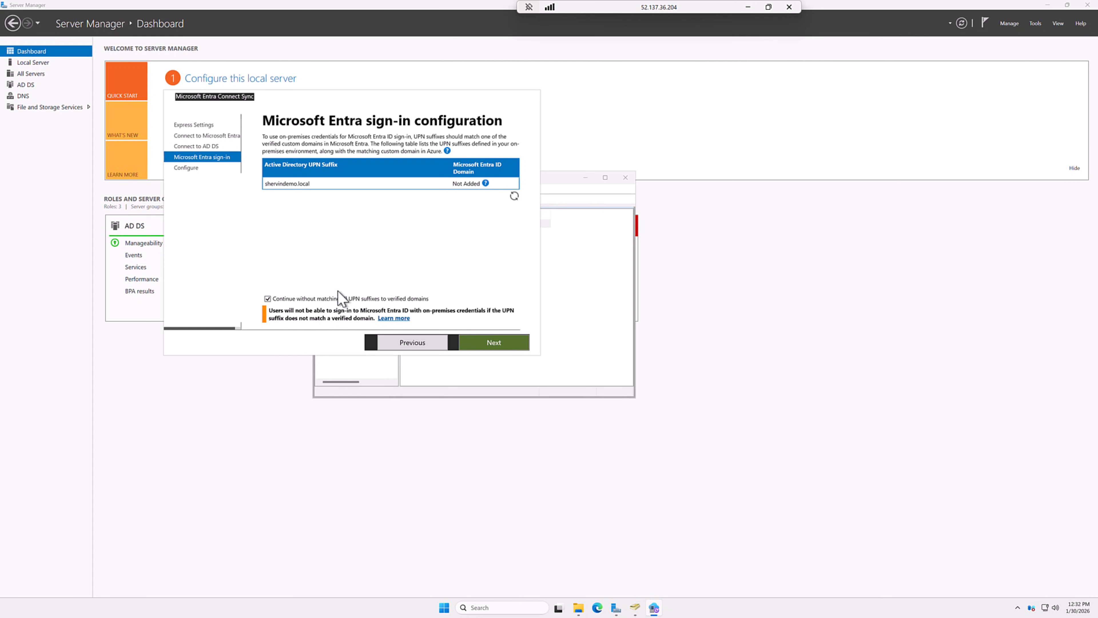
click(487, 344)
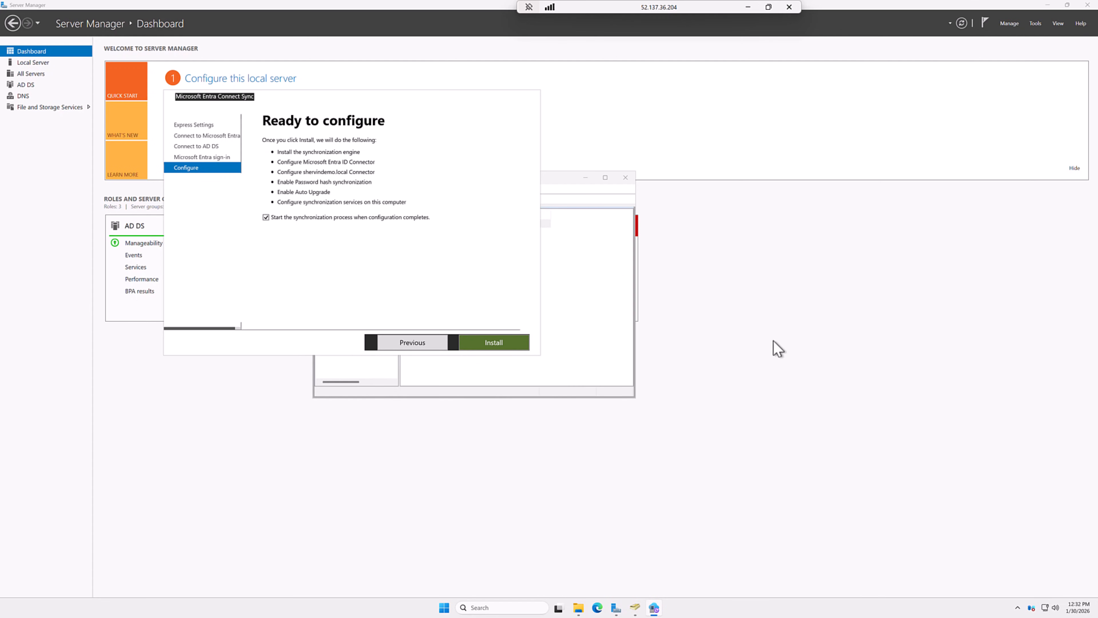
click(479, 342)
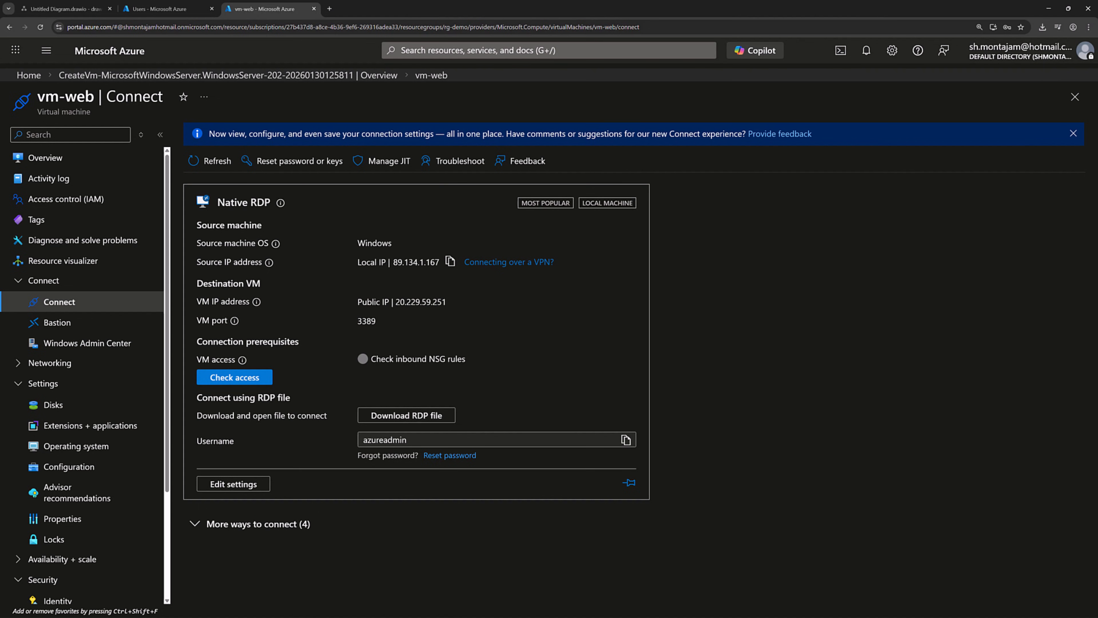
Step: Refresh the Entra ID users list and widen the On-premises sync column to confirm three synced users
click(169, 11)
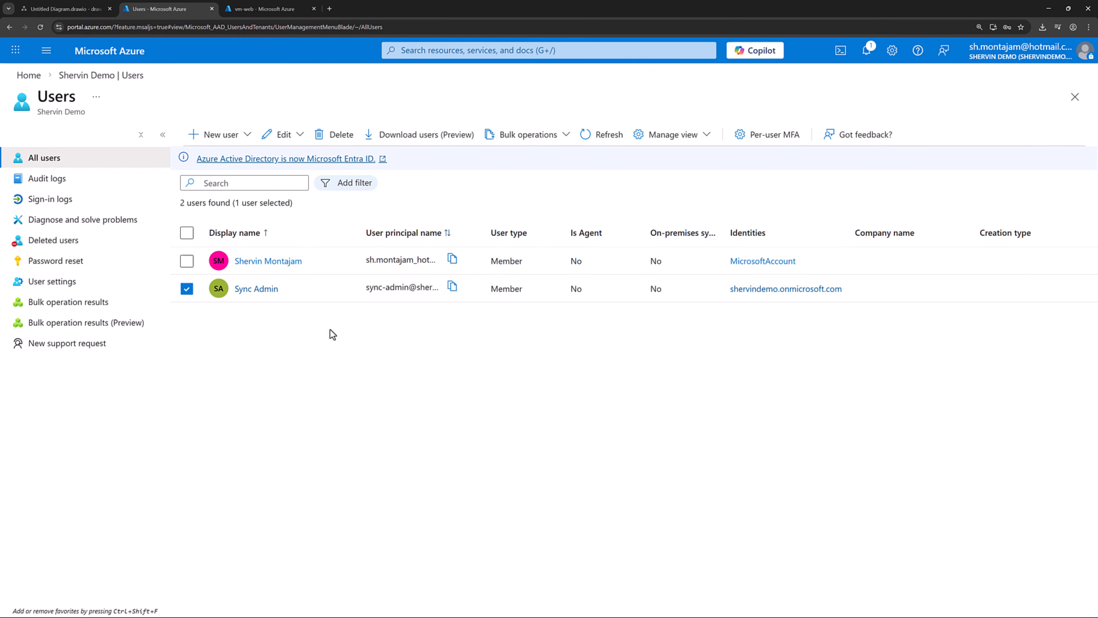
click(596, 137)
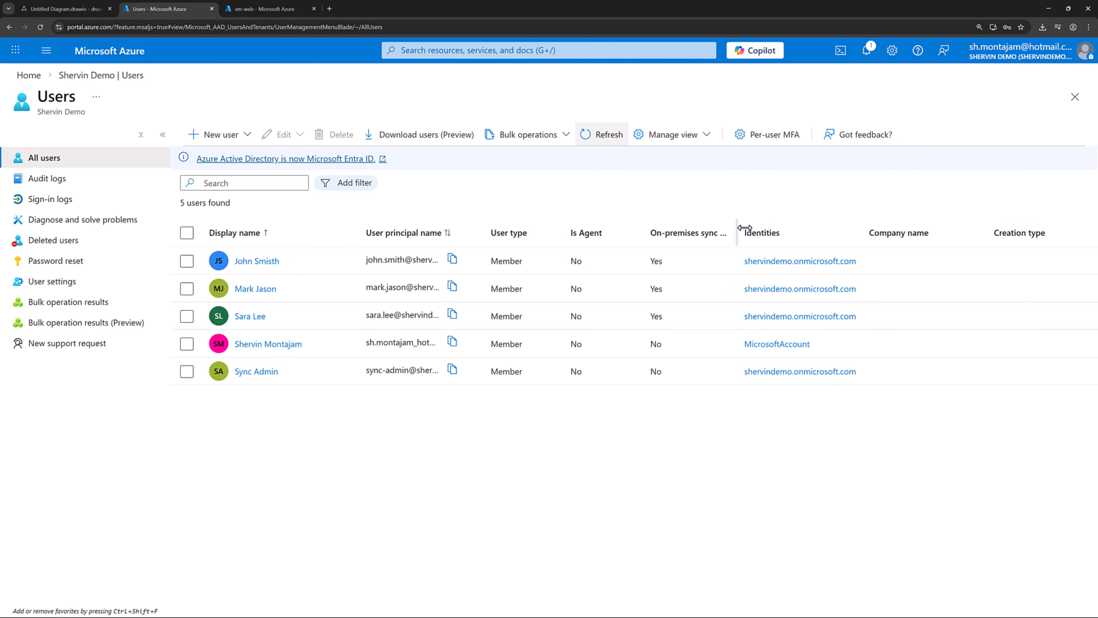
drag(722, 228, 786, 228)
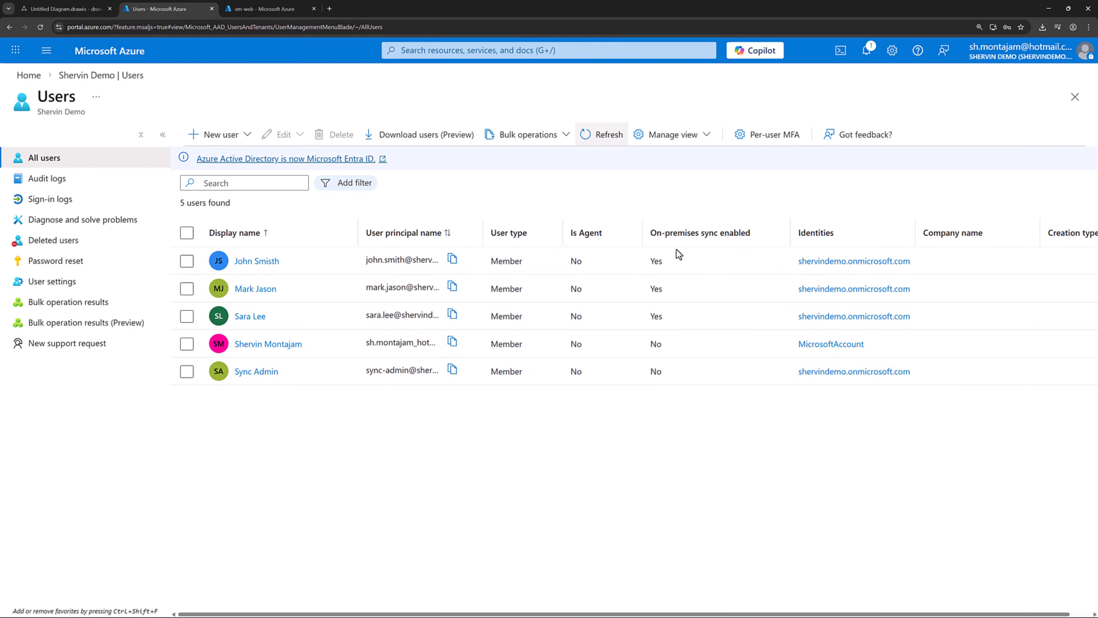